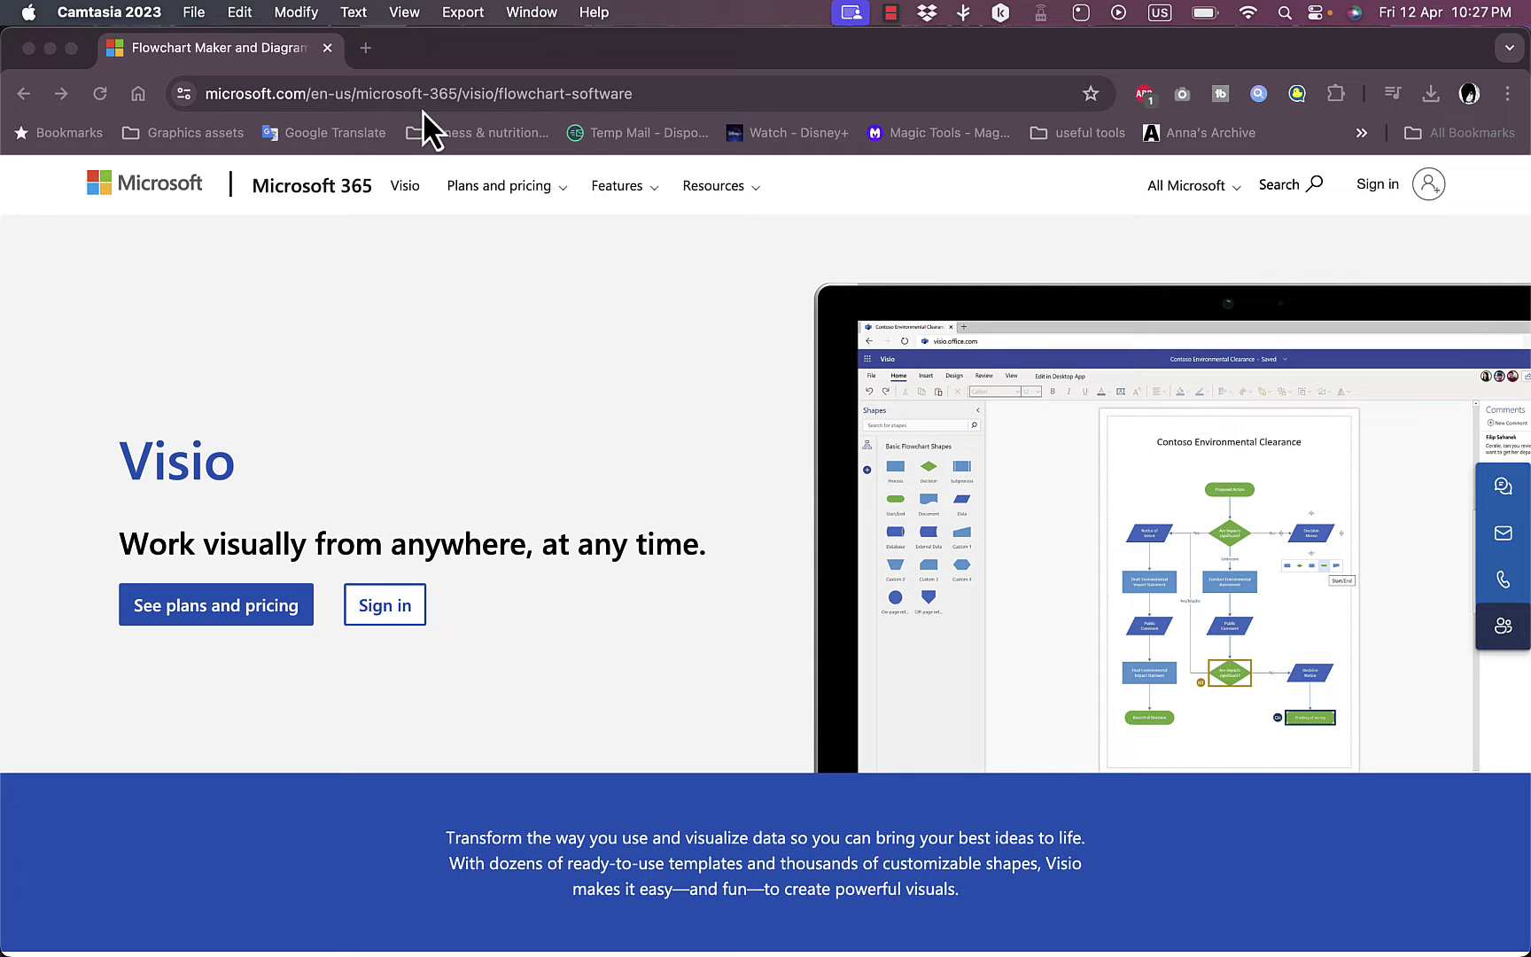
Step: Search Google for 'microsoft visio' in a new tab, then return to the Visio product page
{"action": "left_click", "coordinate": [368, 52]}
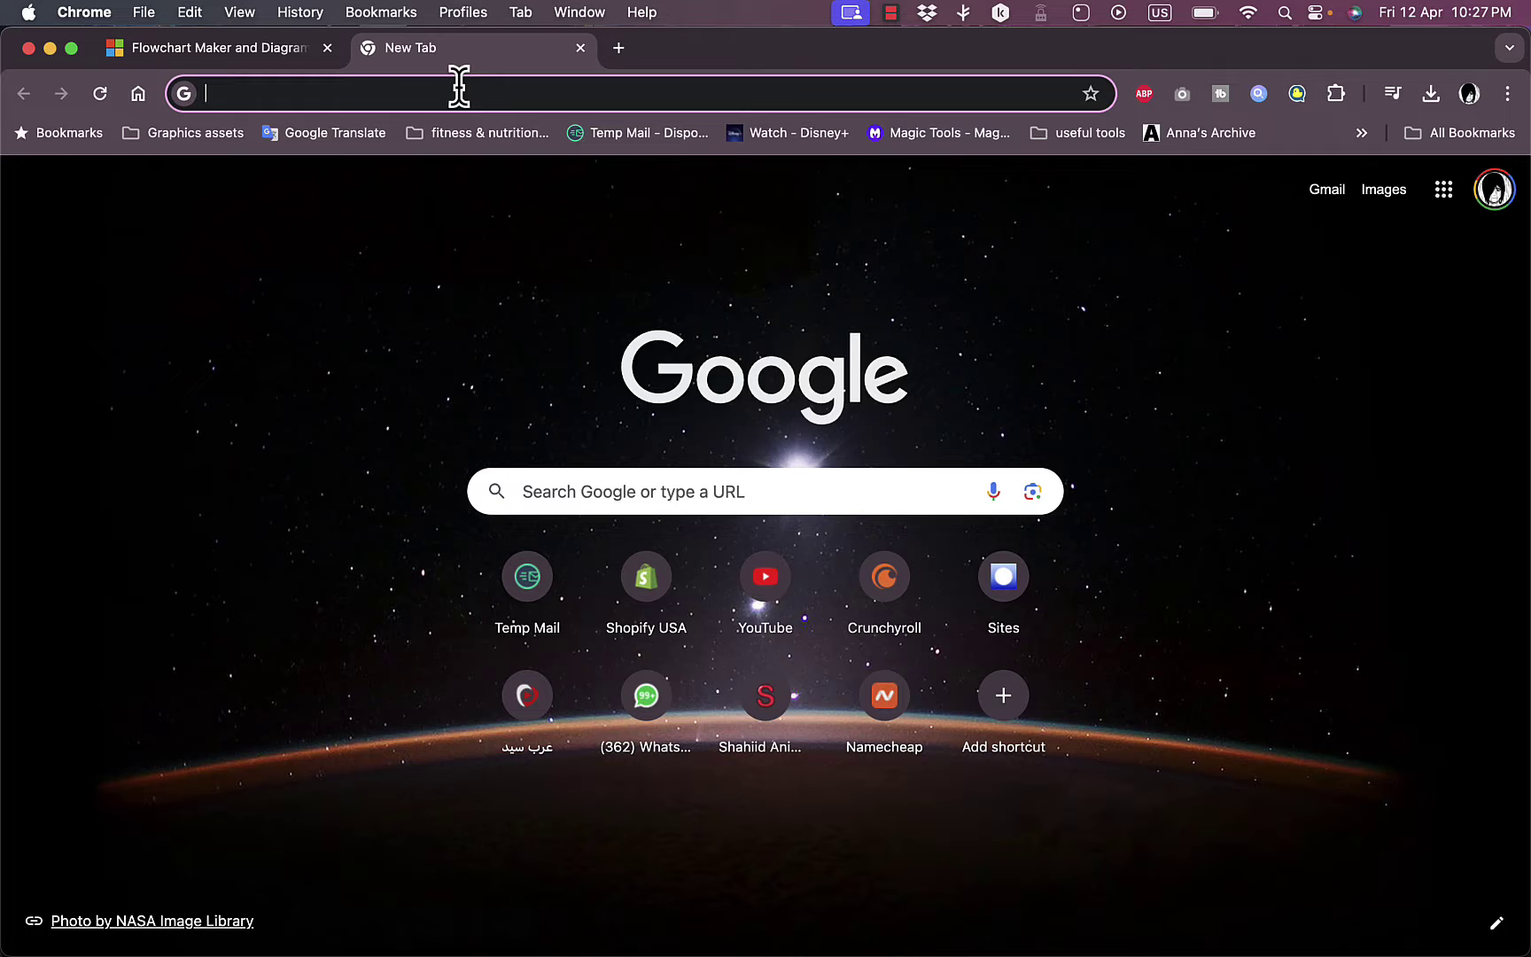
{"action": "type", "text": "microsof"}
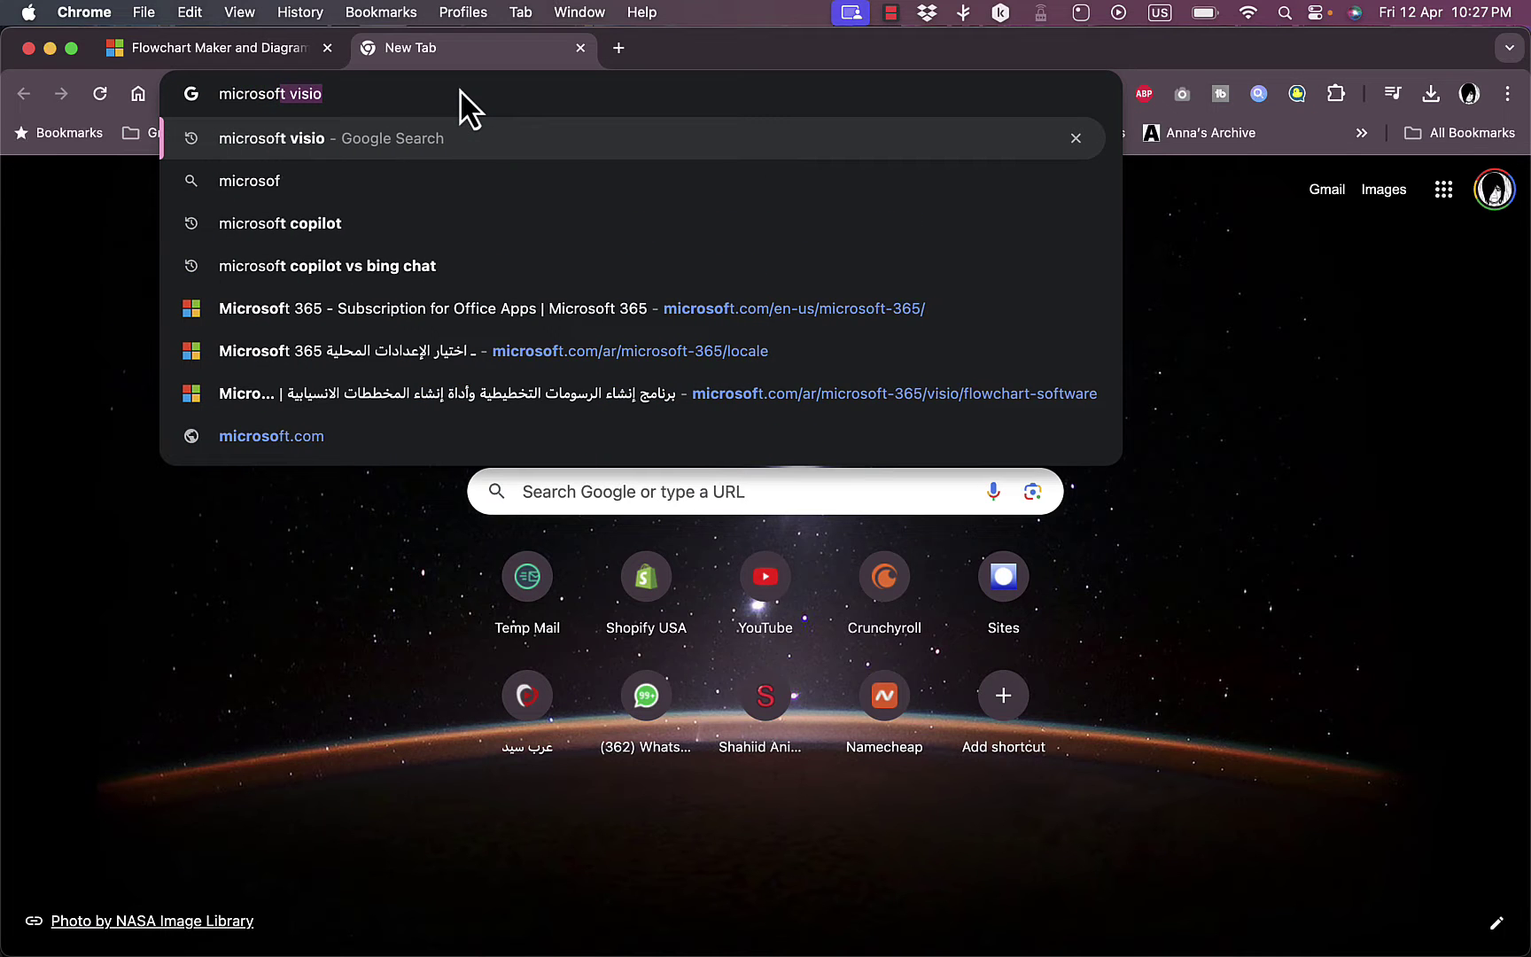
{"action": "type", "text": "t visio"}
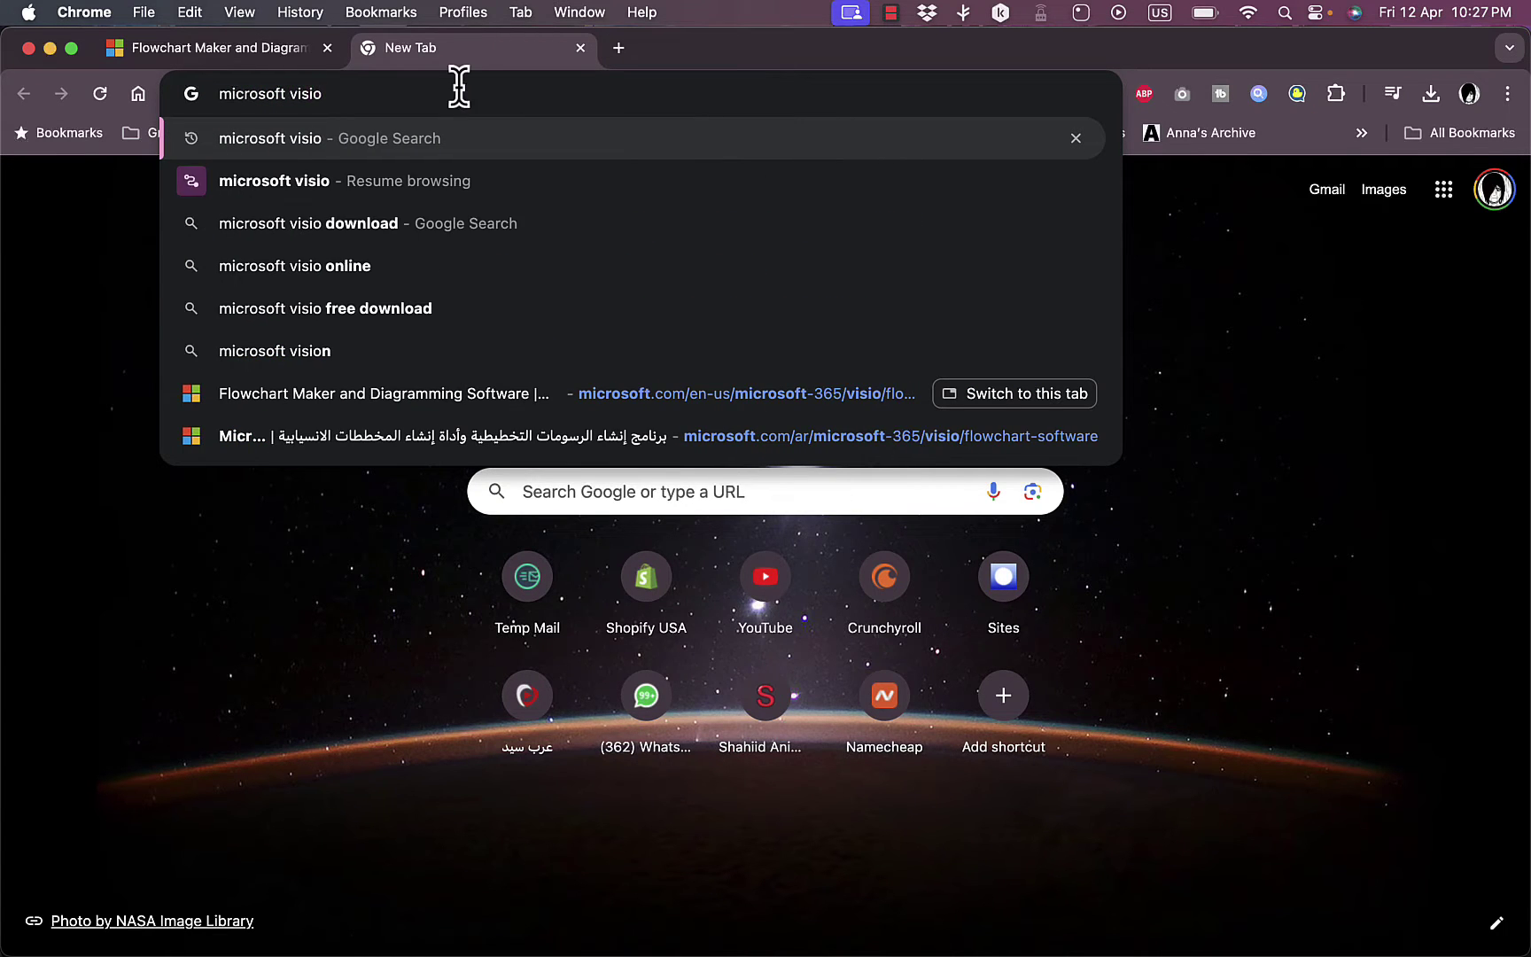
{"action": "key", "text": "Return"}
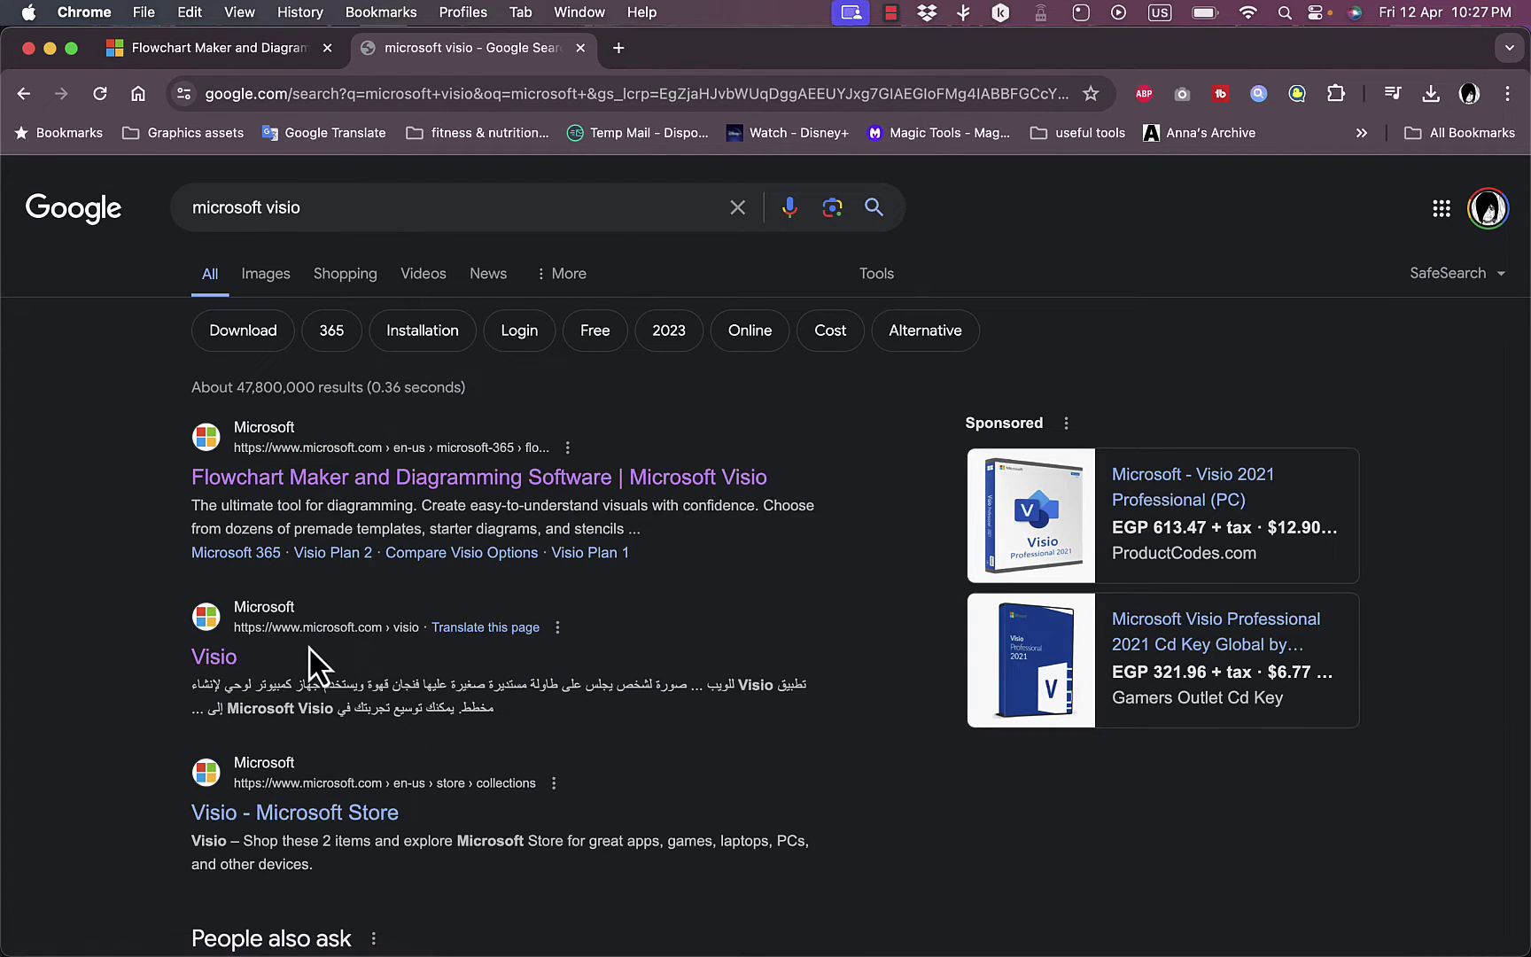
{"action": "key", "text": "ctrl+shift+Tab"}
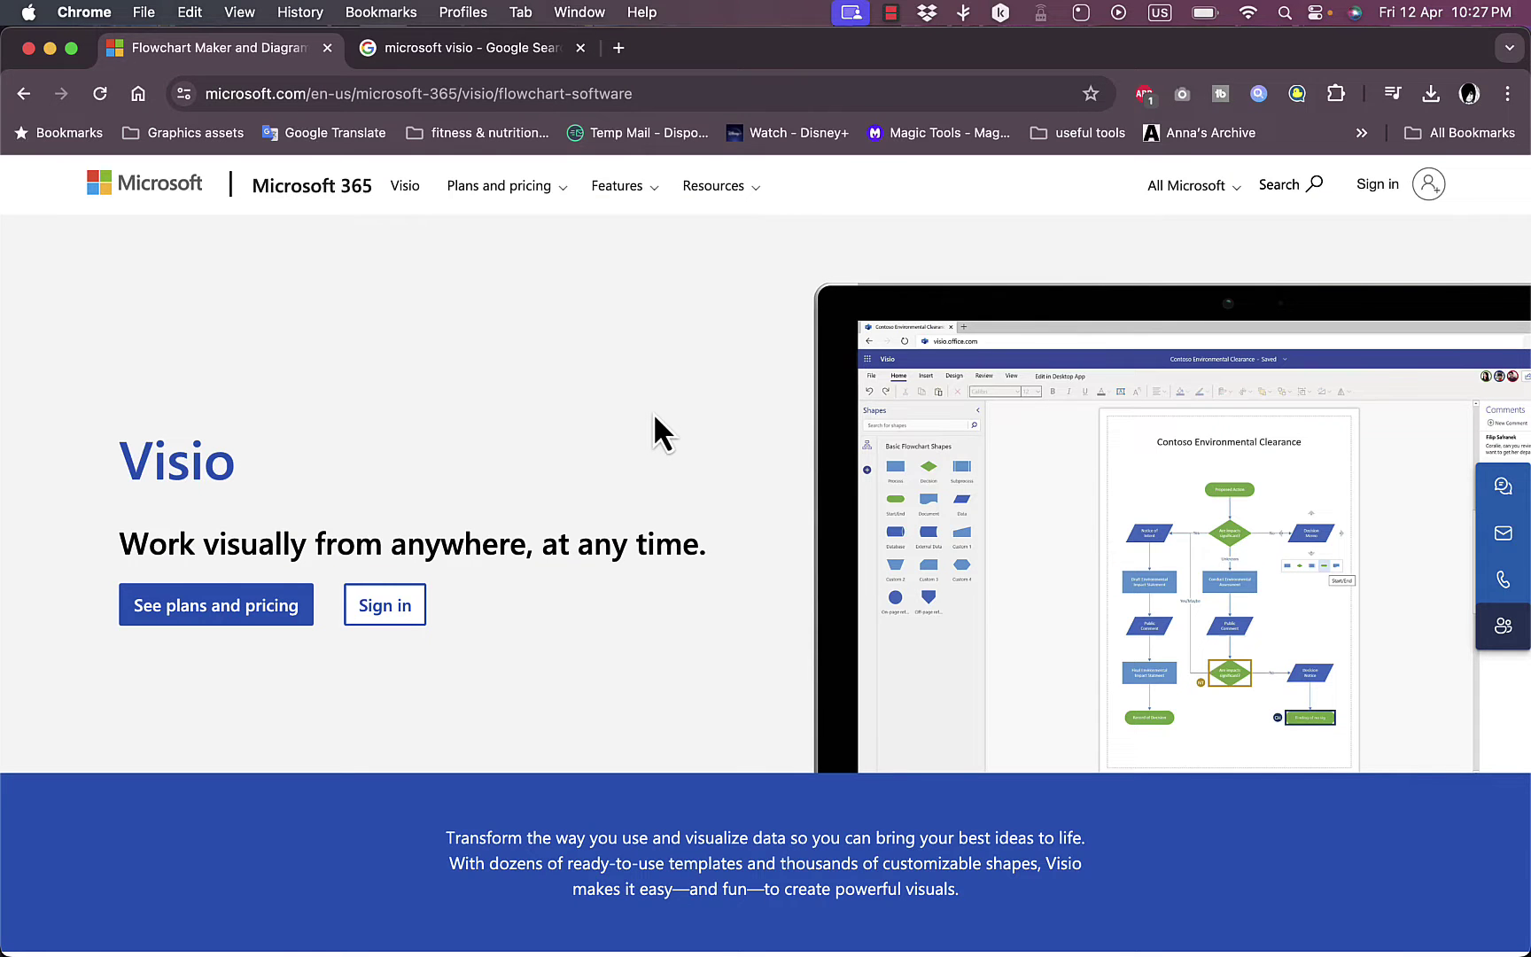
{"action": "scroll", "coordinate": [653, 411], "scroll_direction": "down", "scroll_amount": 5}
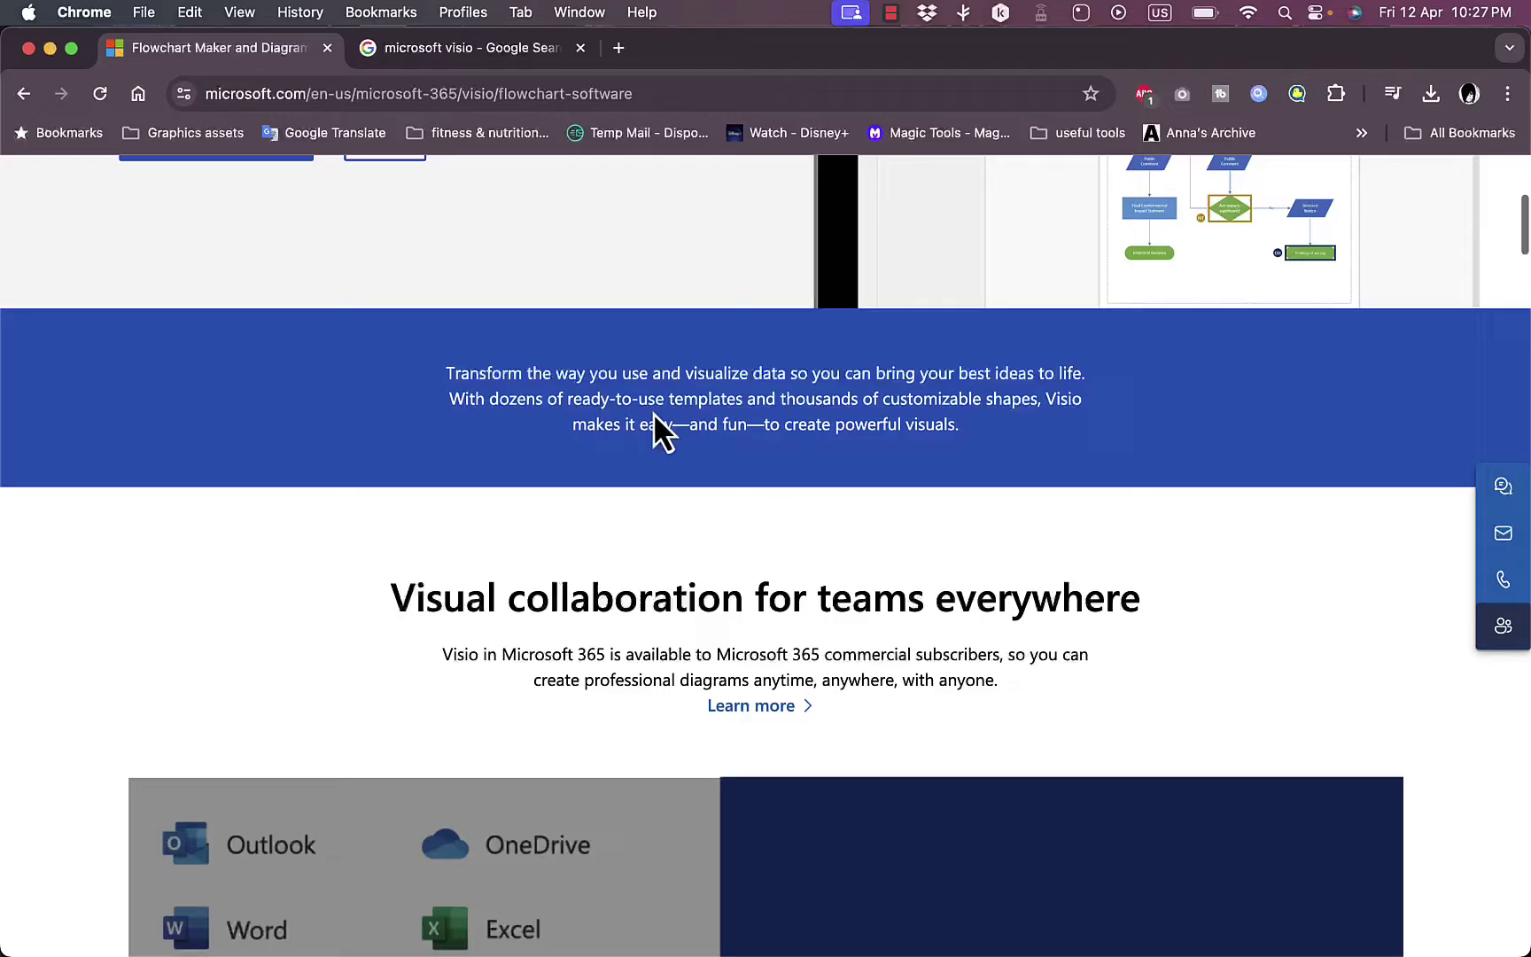
{"action": "scroll", "coordinate": [653, 411], "scroll_direction": "down", "scroll_amount": 6}
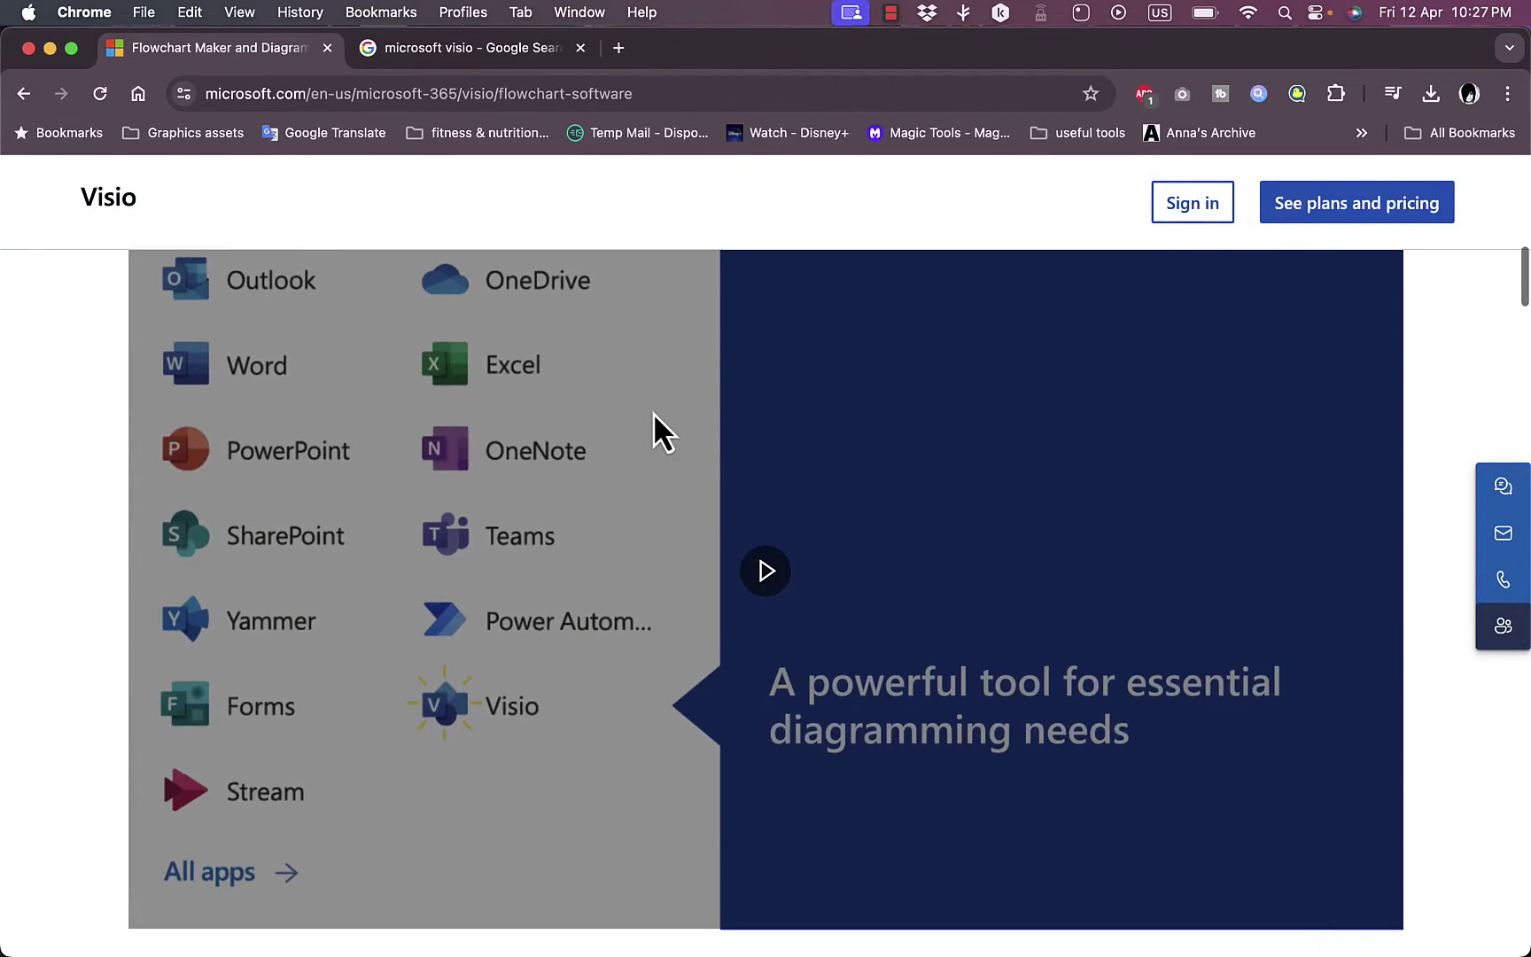
{"action": "scroll", "coordinate": [653, 411], "scroll_direction": "up", "scroll_amount": 5}
{"action": "scroll", "coordinate": [653, 411], "scroll_direction": "down", "scroll_amount": 1}
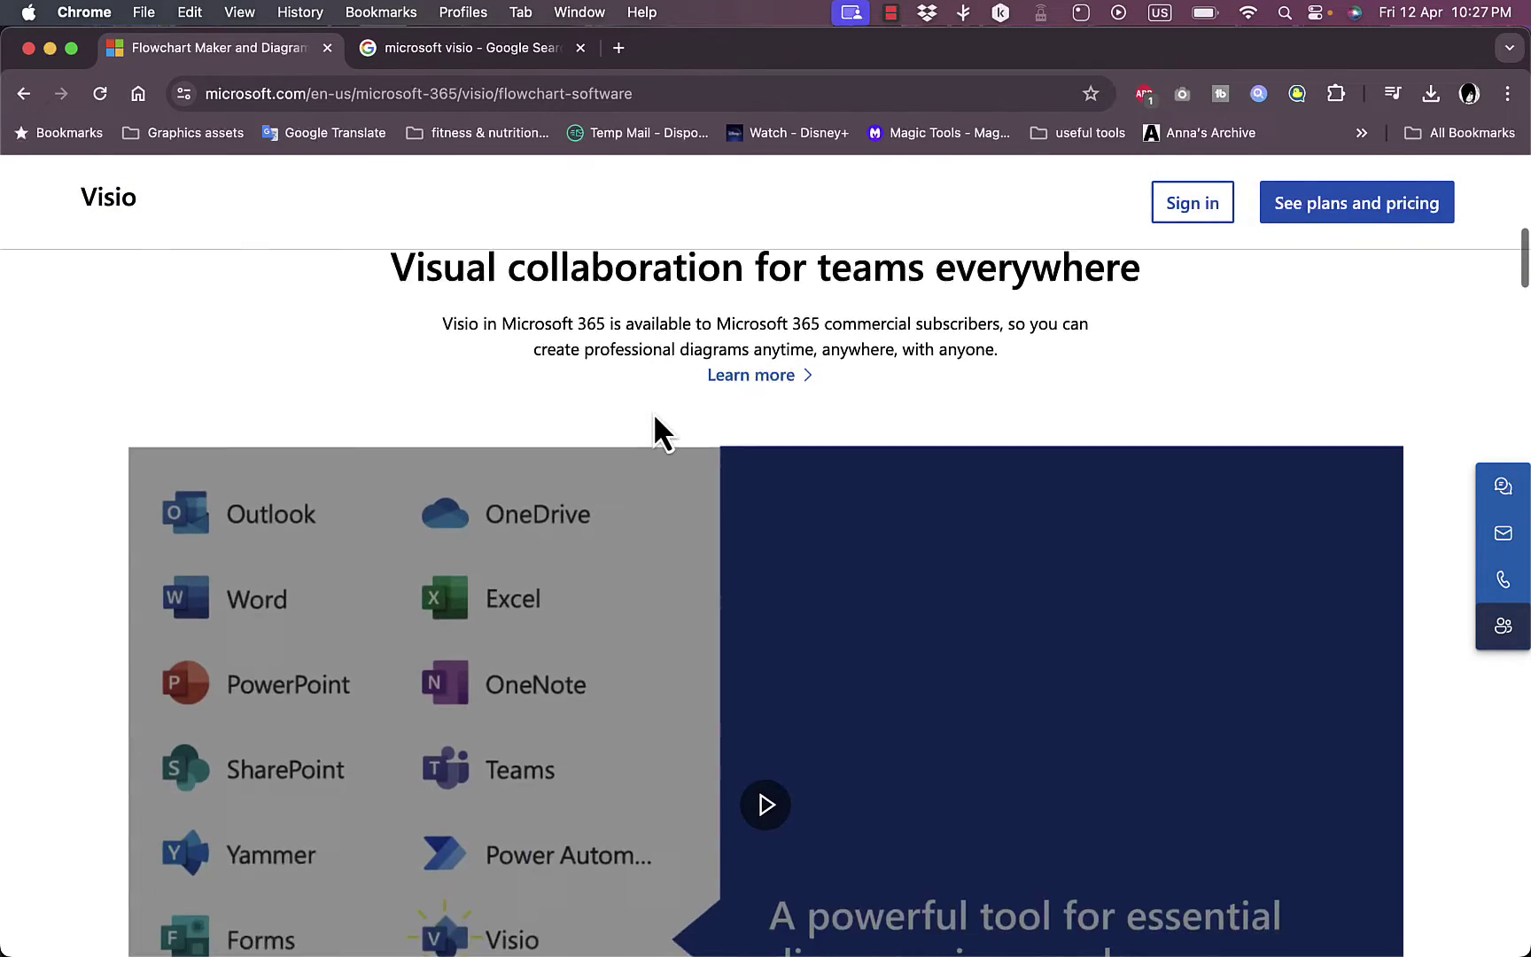
{"action": "scroll", "coordinate": [653, 411], "scroll_direction": "down", "scroll_amount": 6}
{"action": "scroll", "coordinate": [653, 411], "scroll_direction": "up", "scroll_amount": 2}
{"action": "scroll", "coordinate": [653, 411], "scroll_direction": "down", "scroll_amount": 2}
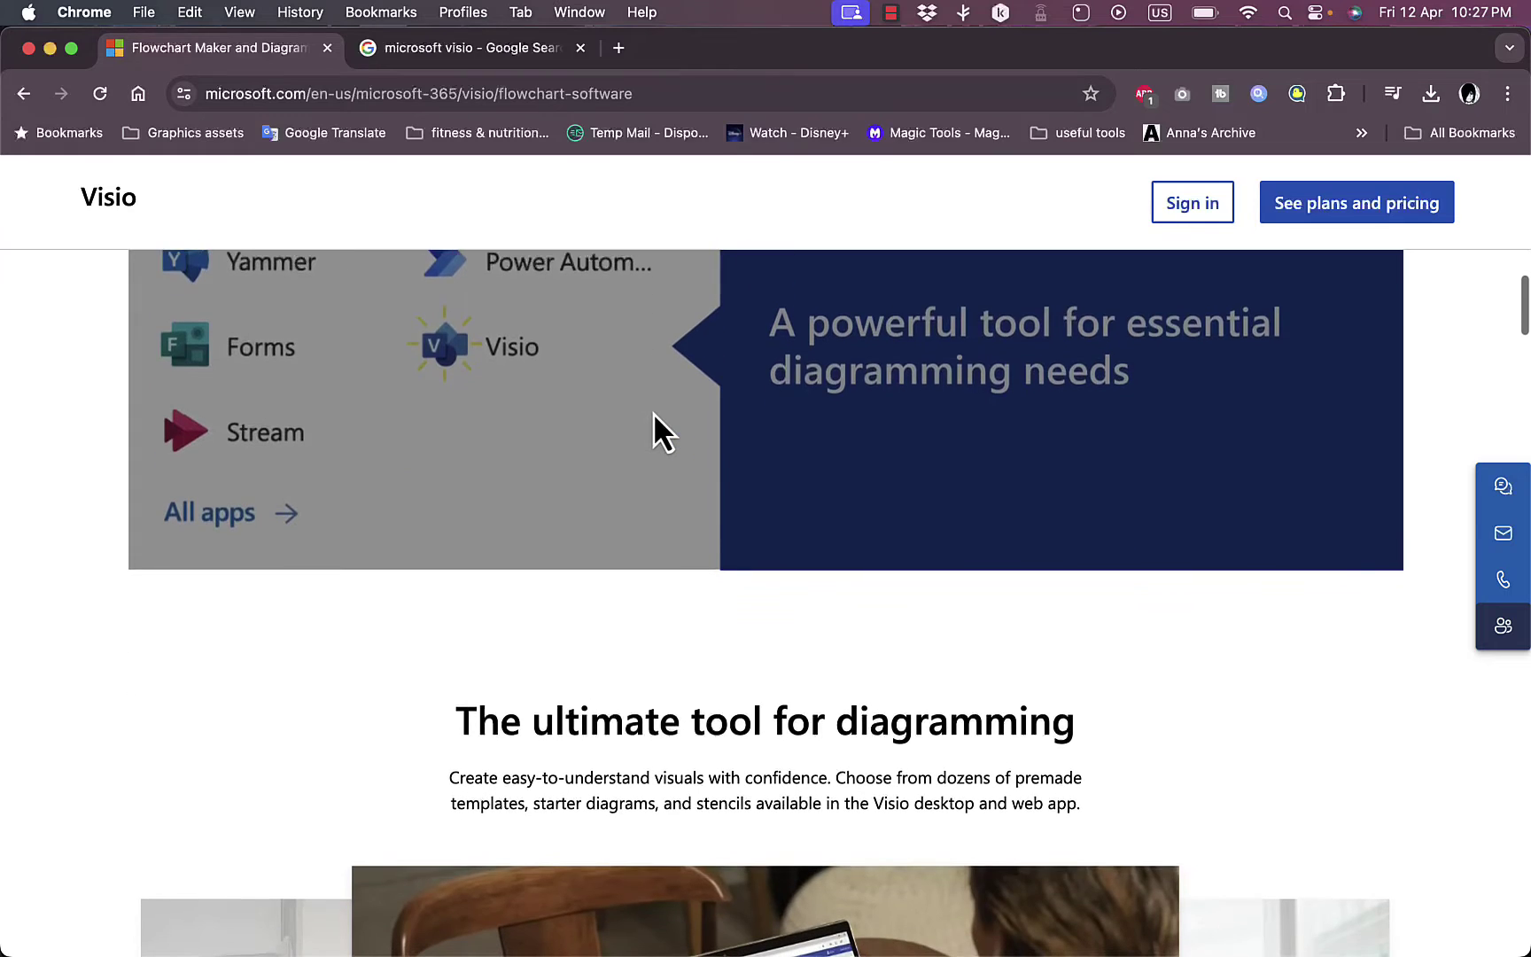
{"action": "scroll", "coordinate": [653, 413], "scroll_direction": "down", "scroll_amount": 2}
{"action": "scroll", "coordinate": [777, 483], "scroll_direction": "down", "scroll_amount": 4}
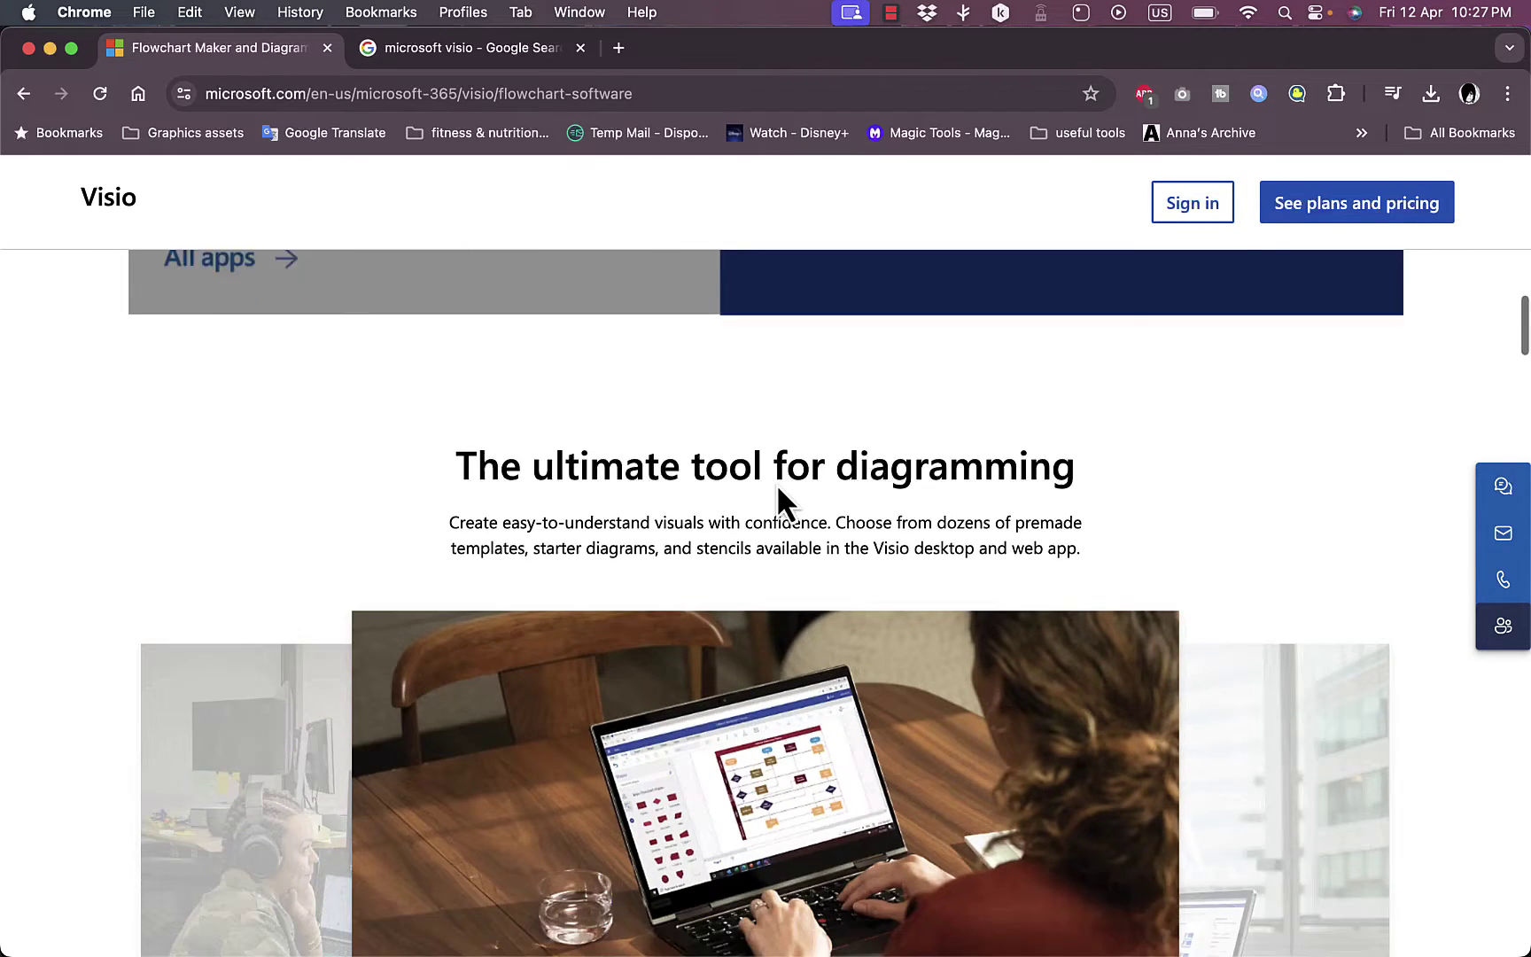
{"action": "scroll", "coordinate": [778, 381], "scroll_direction": "down", "scroll_amount": 5}
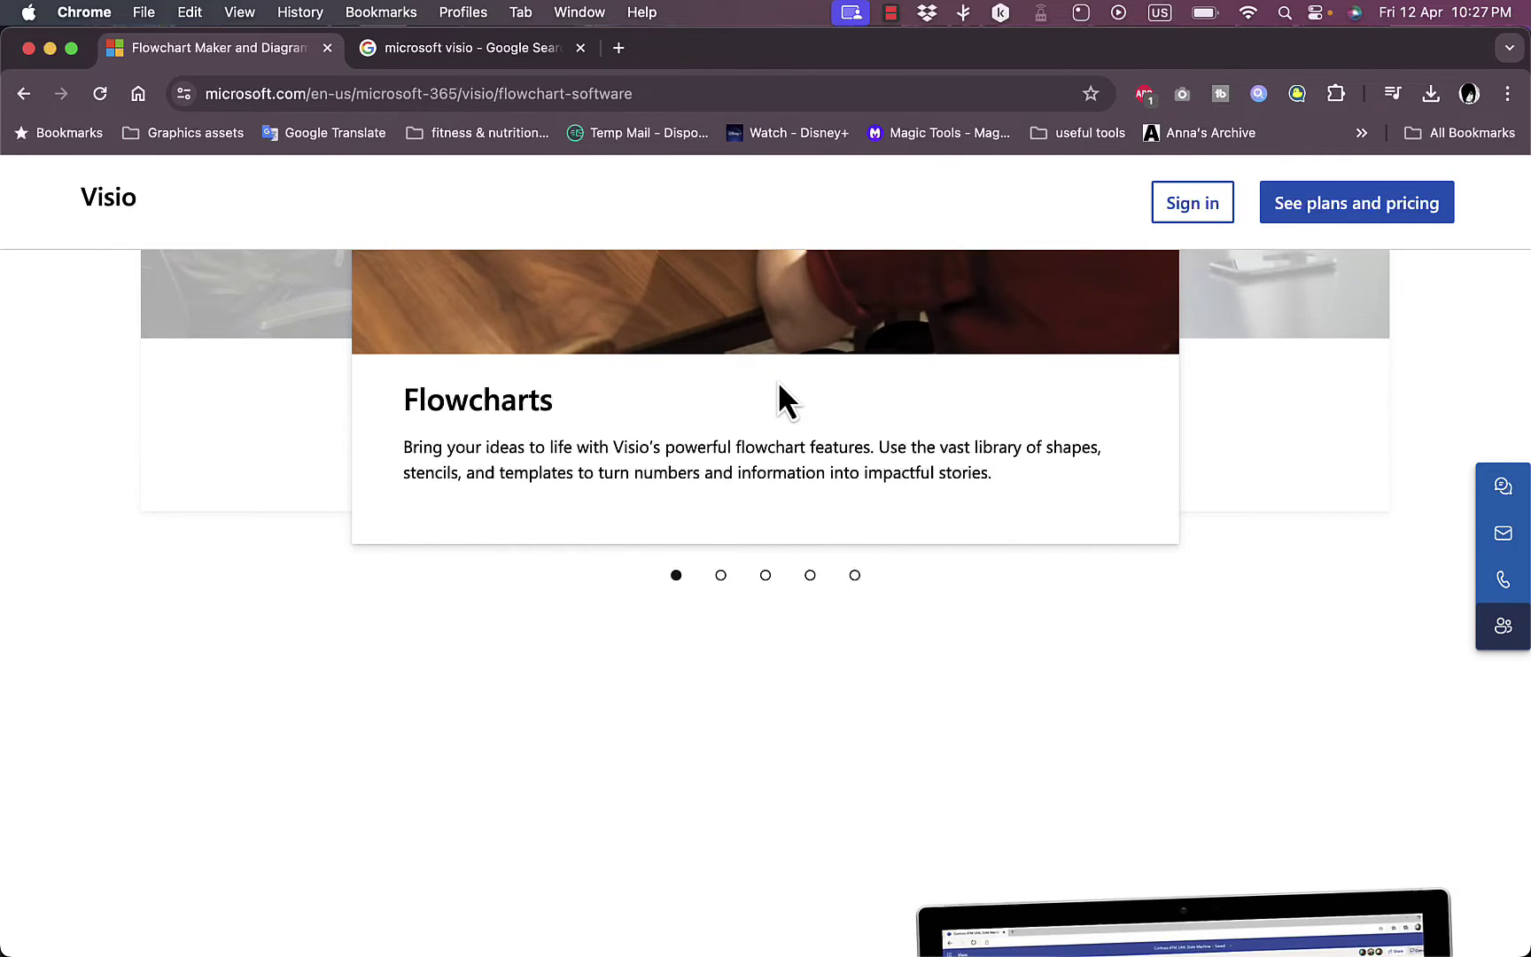
{"action": "scroll", "coordinate": [777, 381], "scroll_direction": "down", "scroll_amount": 4}
{"action": "scroll", "coordinate": [777, 381], "scroll_direction": "down", "scroll_amount": 4}
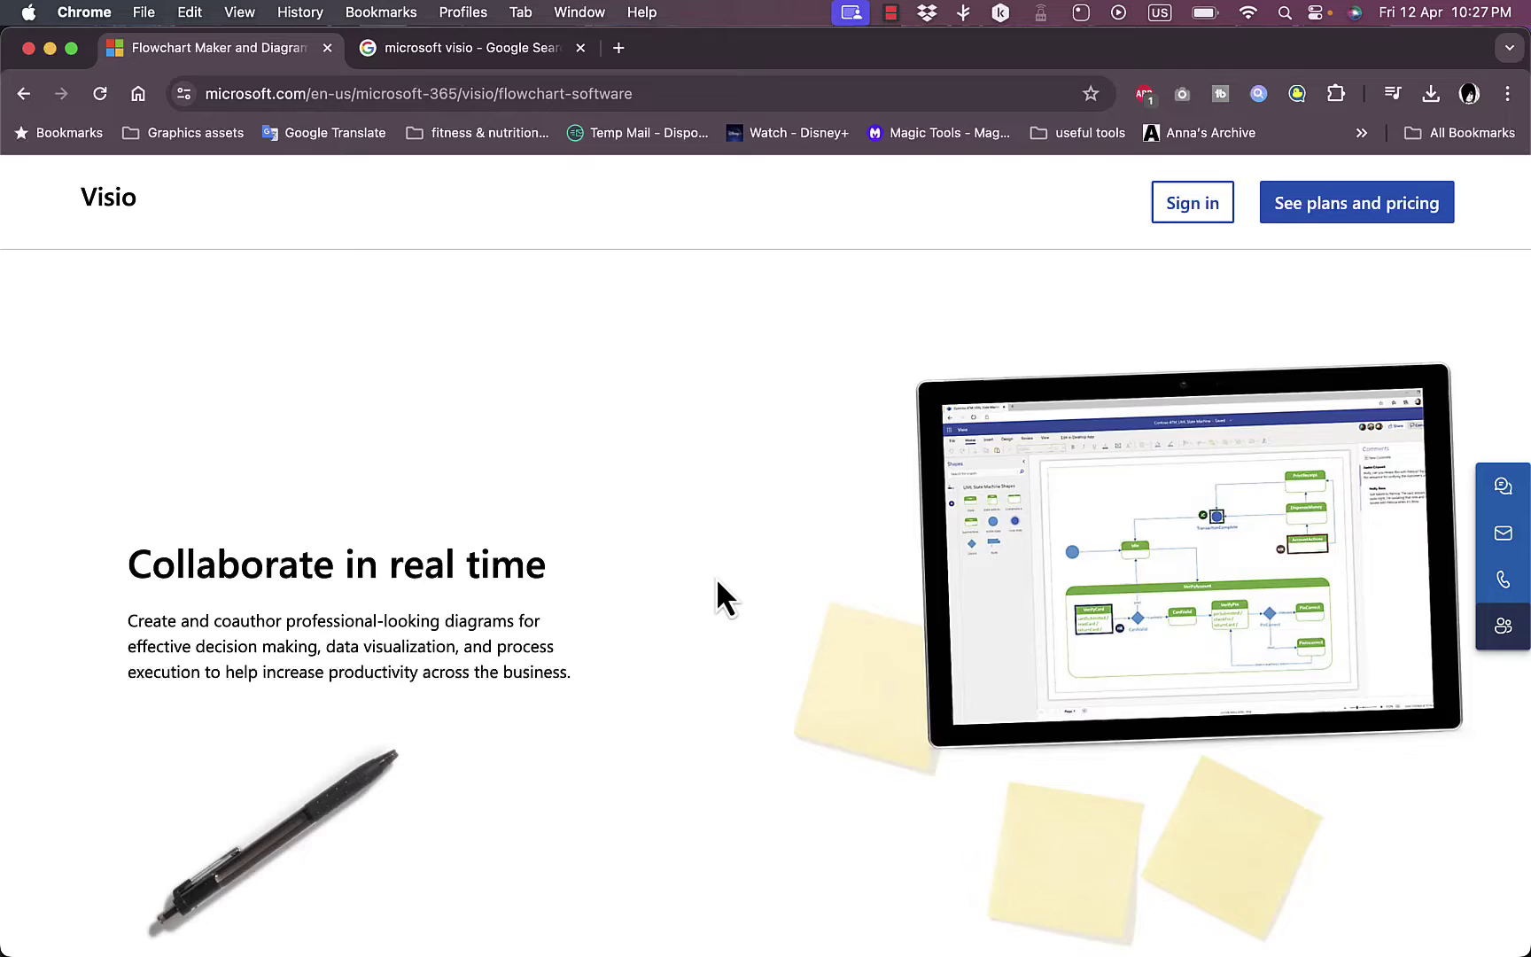
{"action": "scroll", "coordinate": [718, 582], "scroll_direction": "down", "scroll_amount": 9}
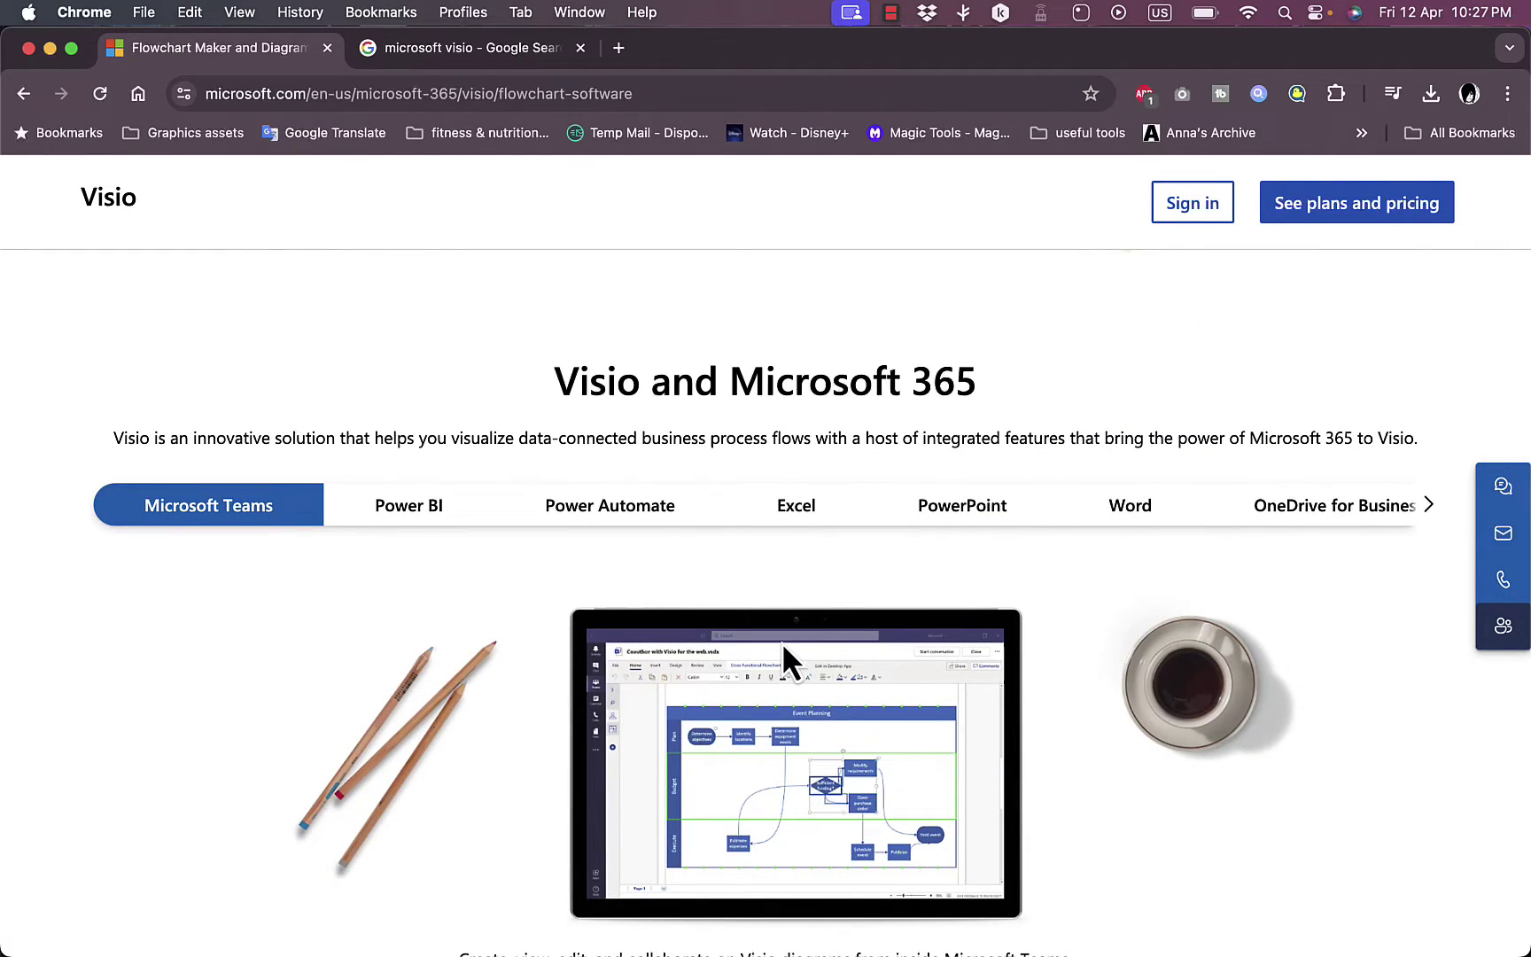
{"action": "scroll", "coordinate": [782, 642], "scroll_direction": "down", "scroll_amount": 10}
{"action": "scroll", "coordinate": [783, 644], "scroll_direction": "down", "scroll_amount": 10}
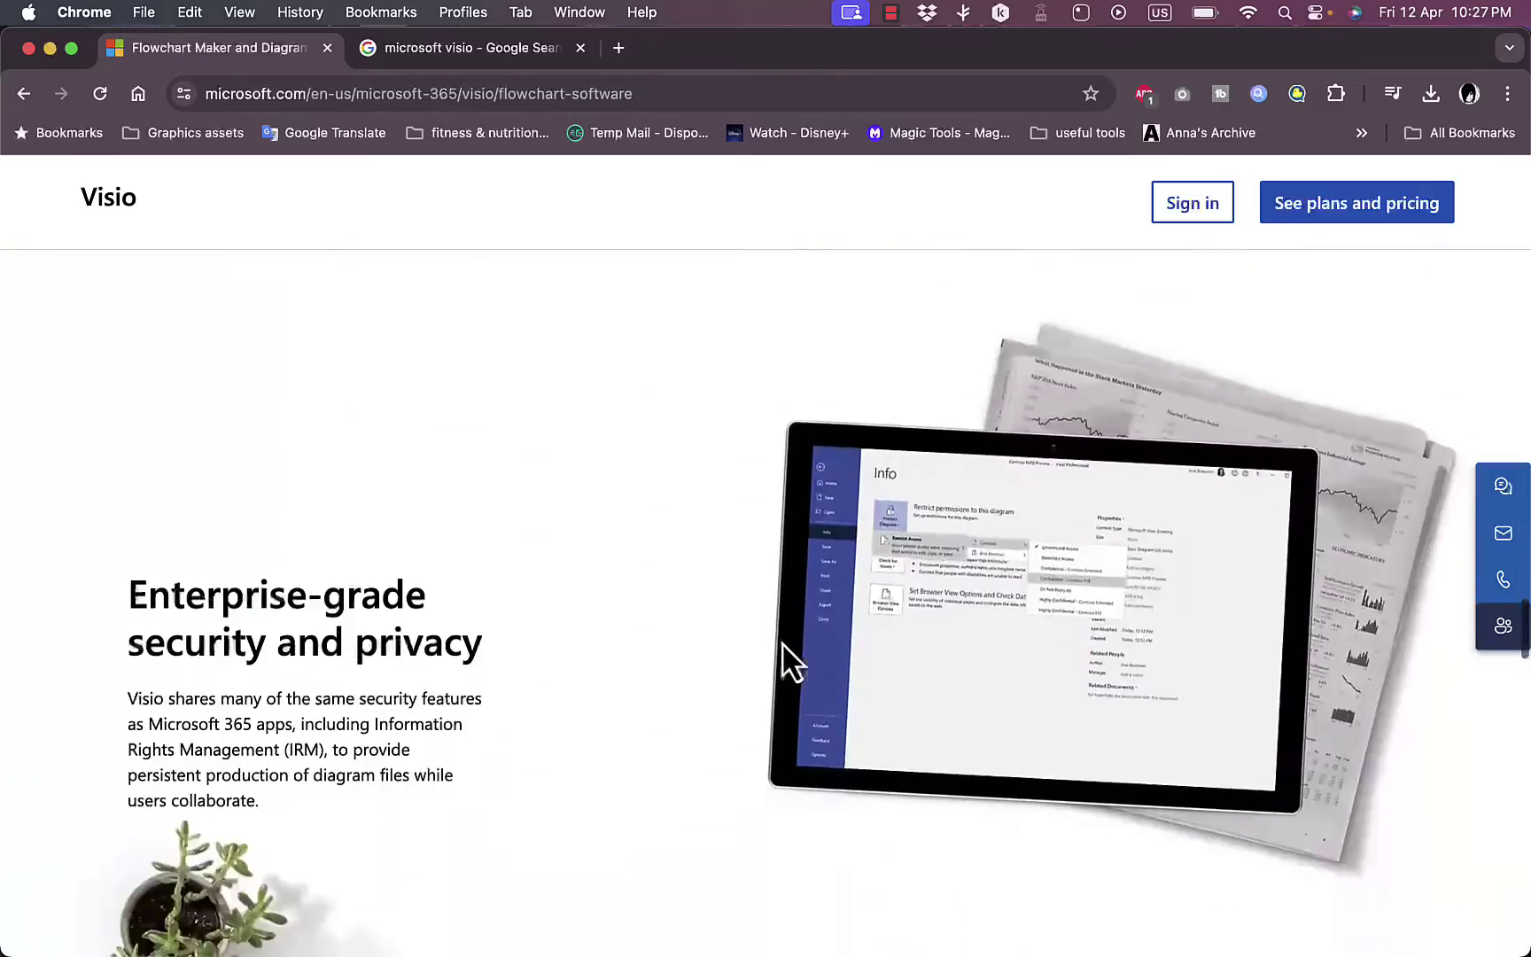
{"action": "scroll", "coordinate": [784, 647], "scroll_direction": "down", "scroll_amount": 15}
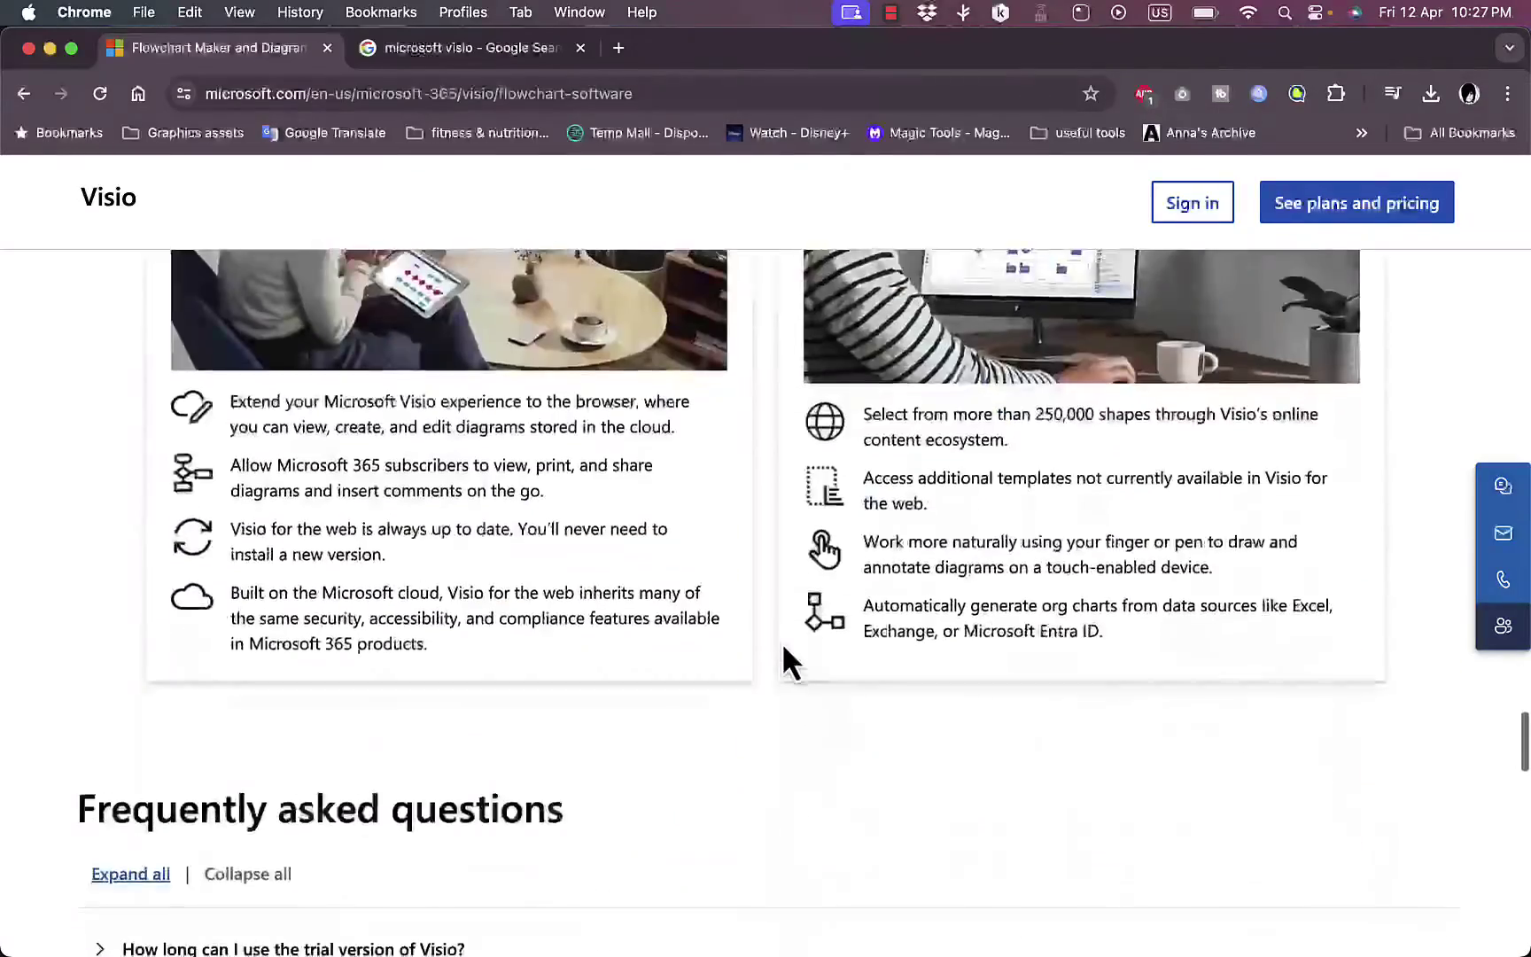
{"action": "scroll", "coordinate": [782, 642], "scroll_direction": "up", "scroll_amount": 20}
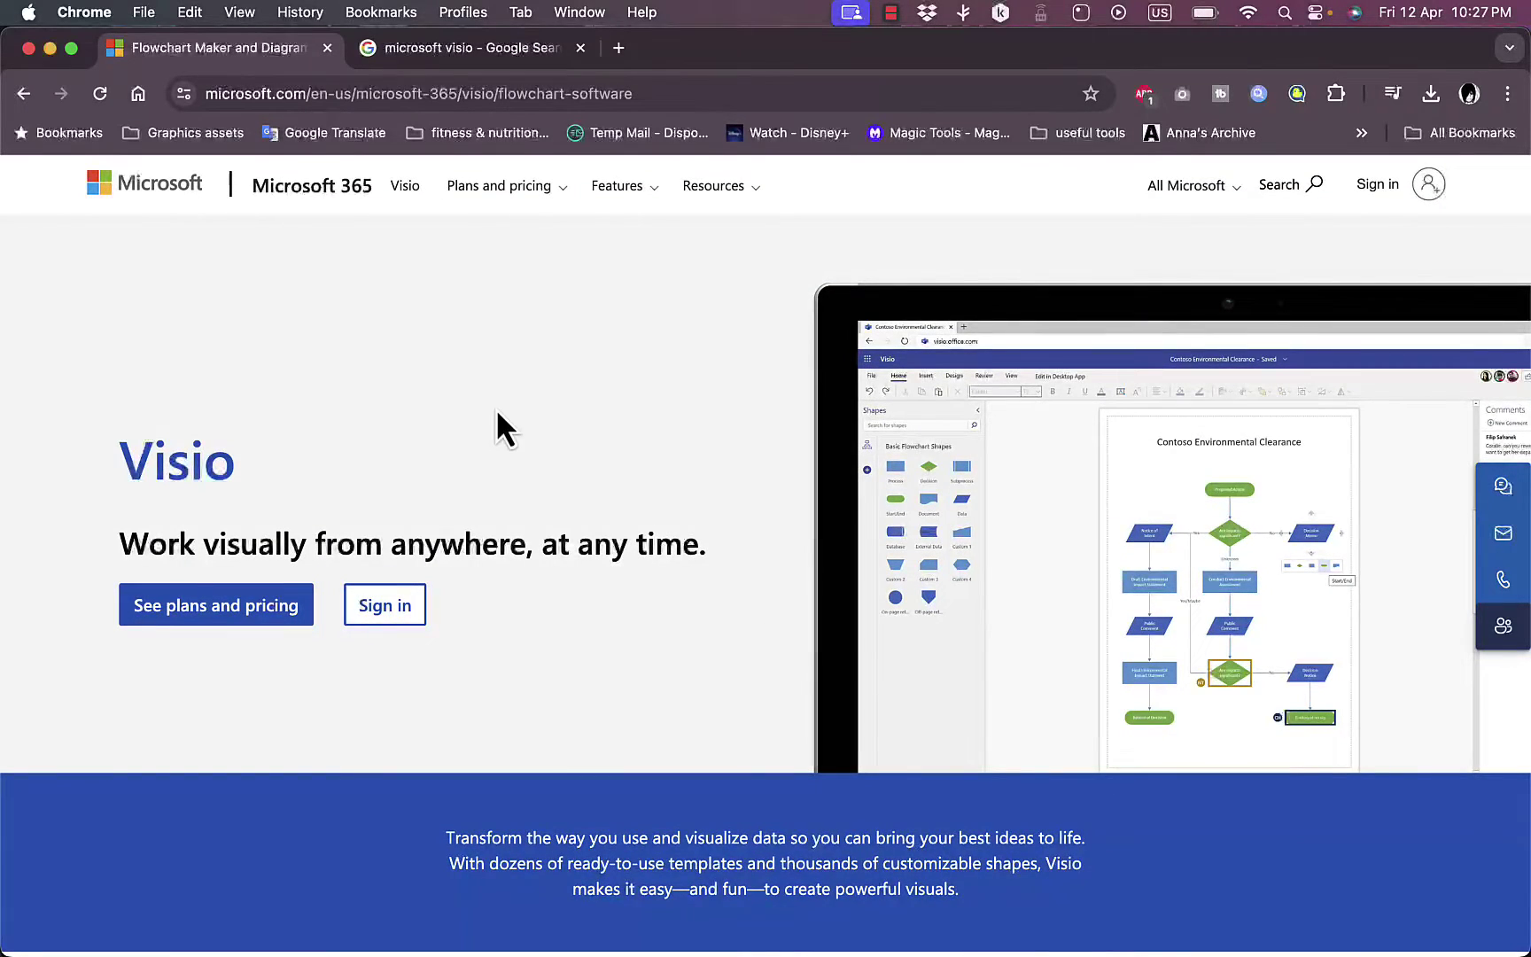
Step: Open Compare Visio Options from Plans and pricing and review Plan 1 ($5.00) and Plan 2 ($15.00)
{"action": "left_click", "coordinate": [529, 188]}
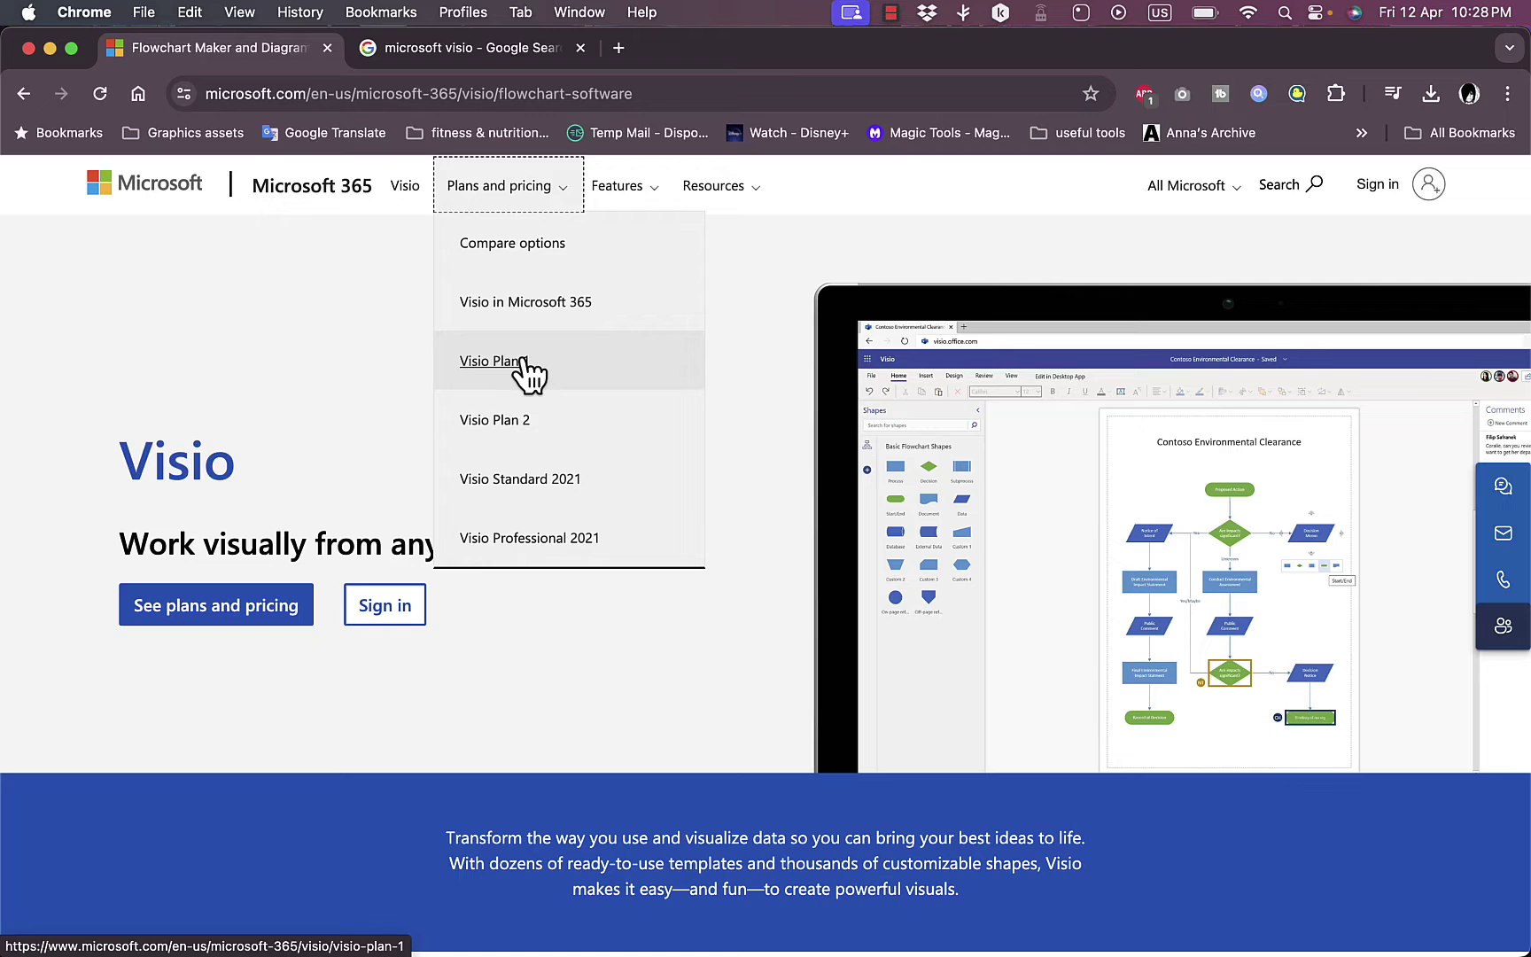
{"action": "left_click", "coordinate": [550, 242]}
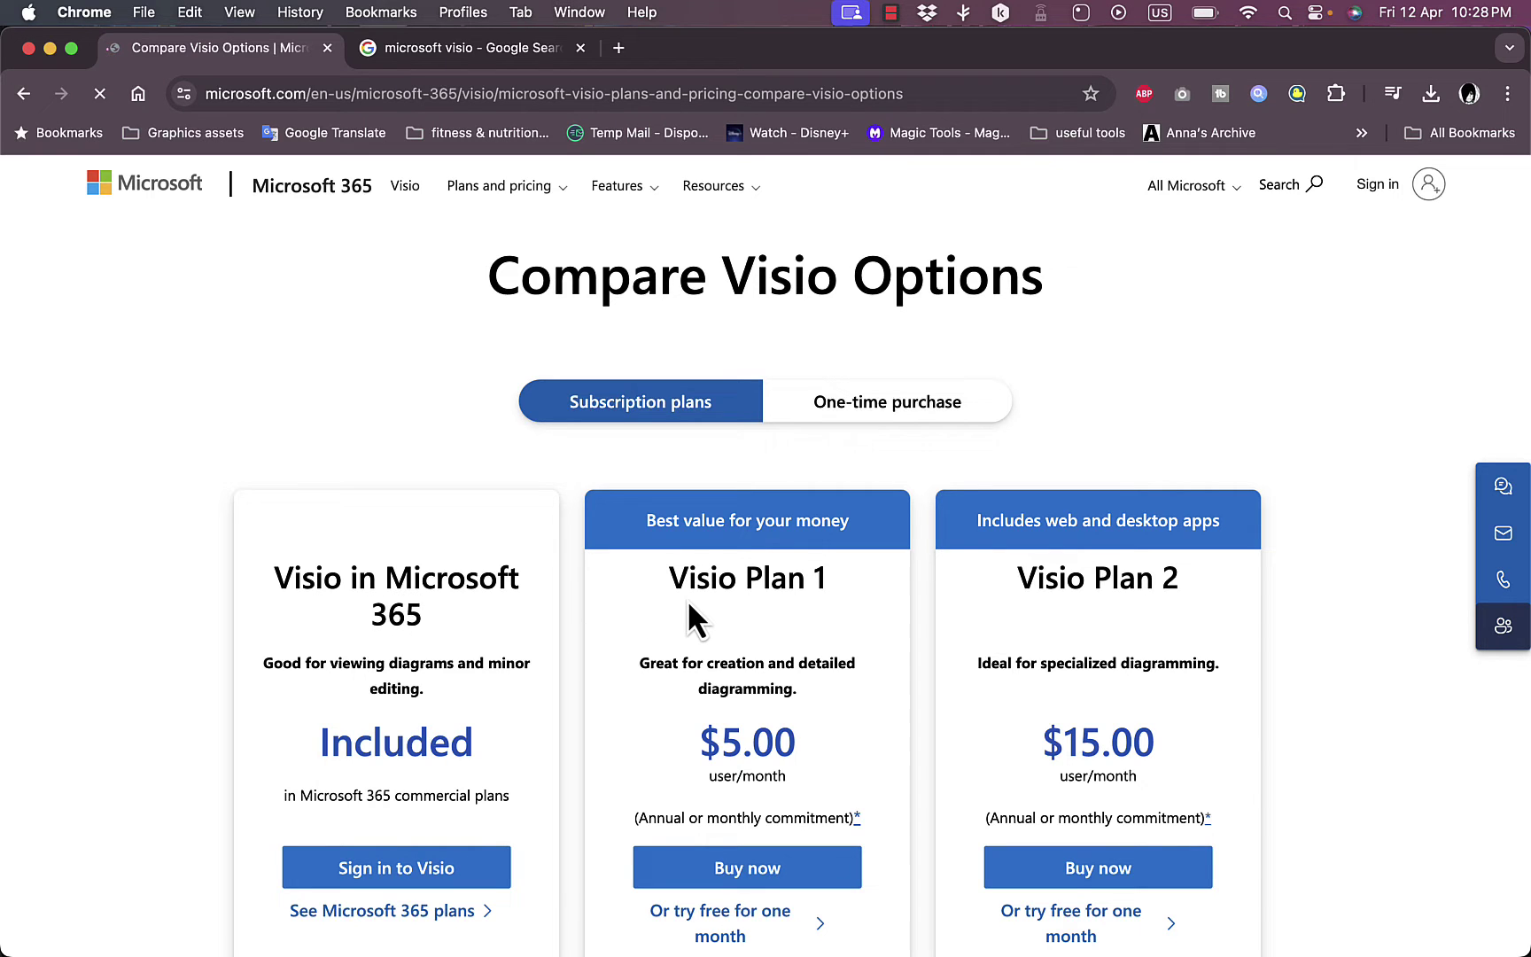
{"action": "scroll", "coordinate": [688, 599], "scroll_direction": "down", "scroll_amount": 4}
{"action": "scroll", "coordinate": [713, 542], "scroll_direction": "down", "scroll_amount": 1}
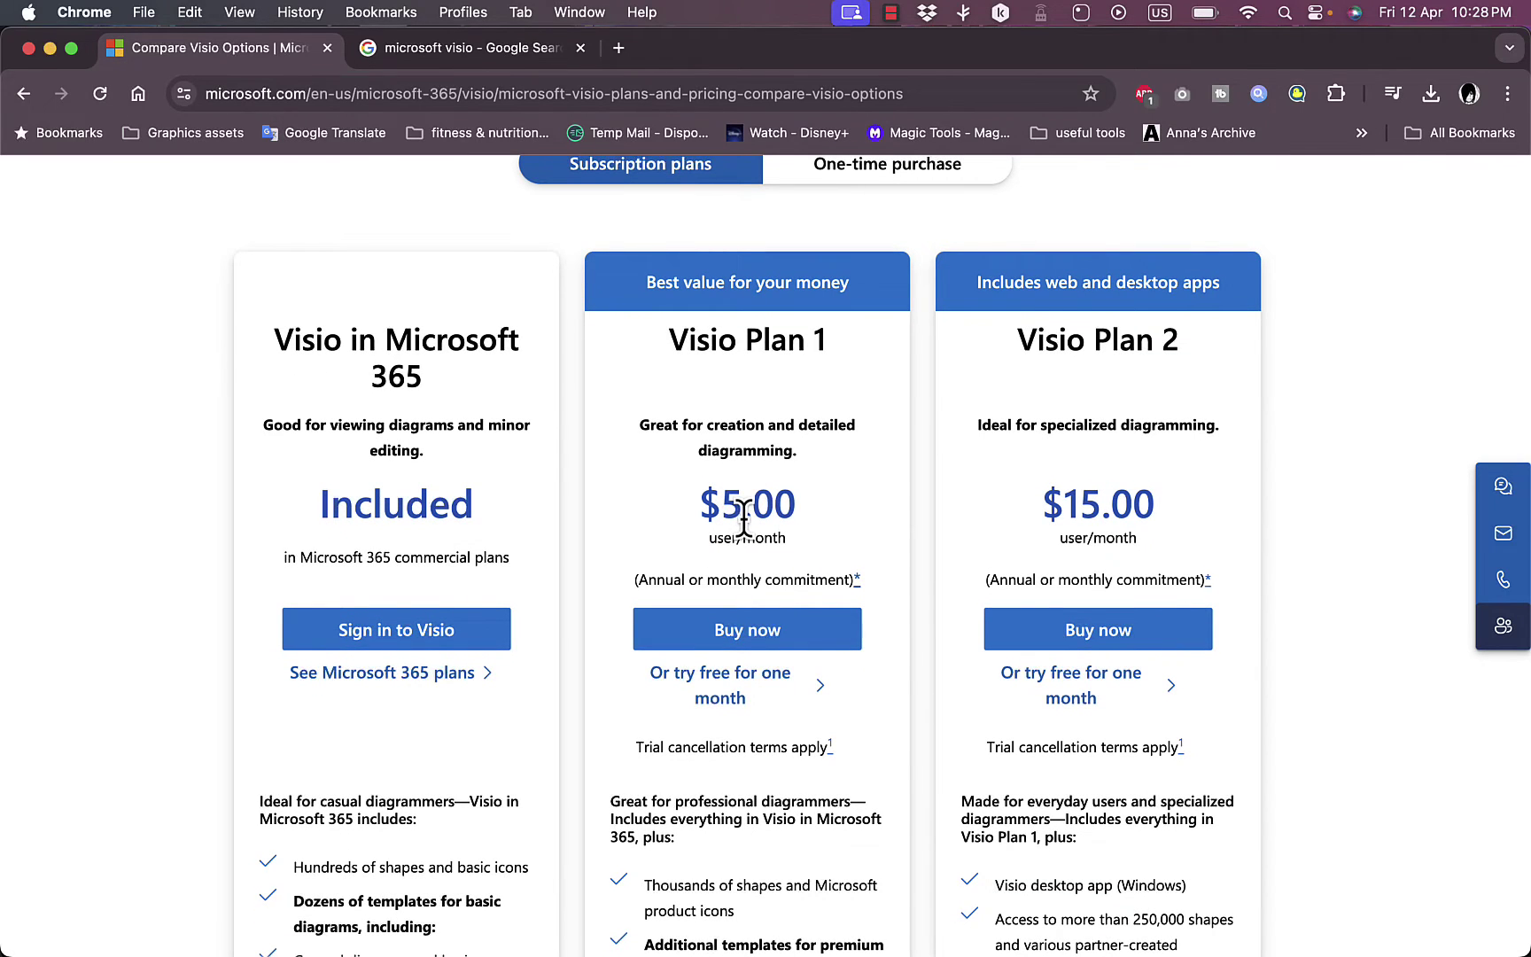
{"action": "scroll", "coordinate": [742, 519], "scroll_direction": "down", "scroll_amount": 2}
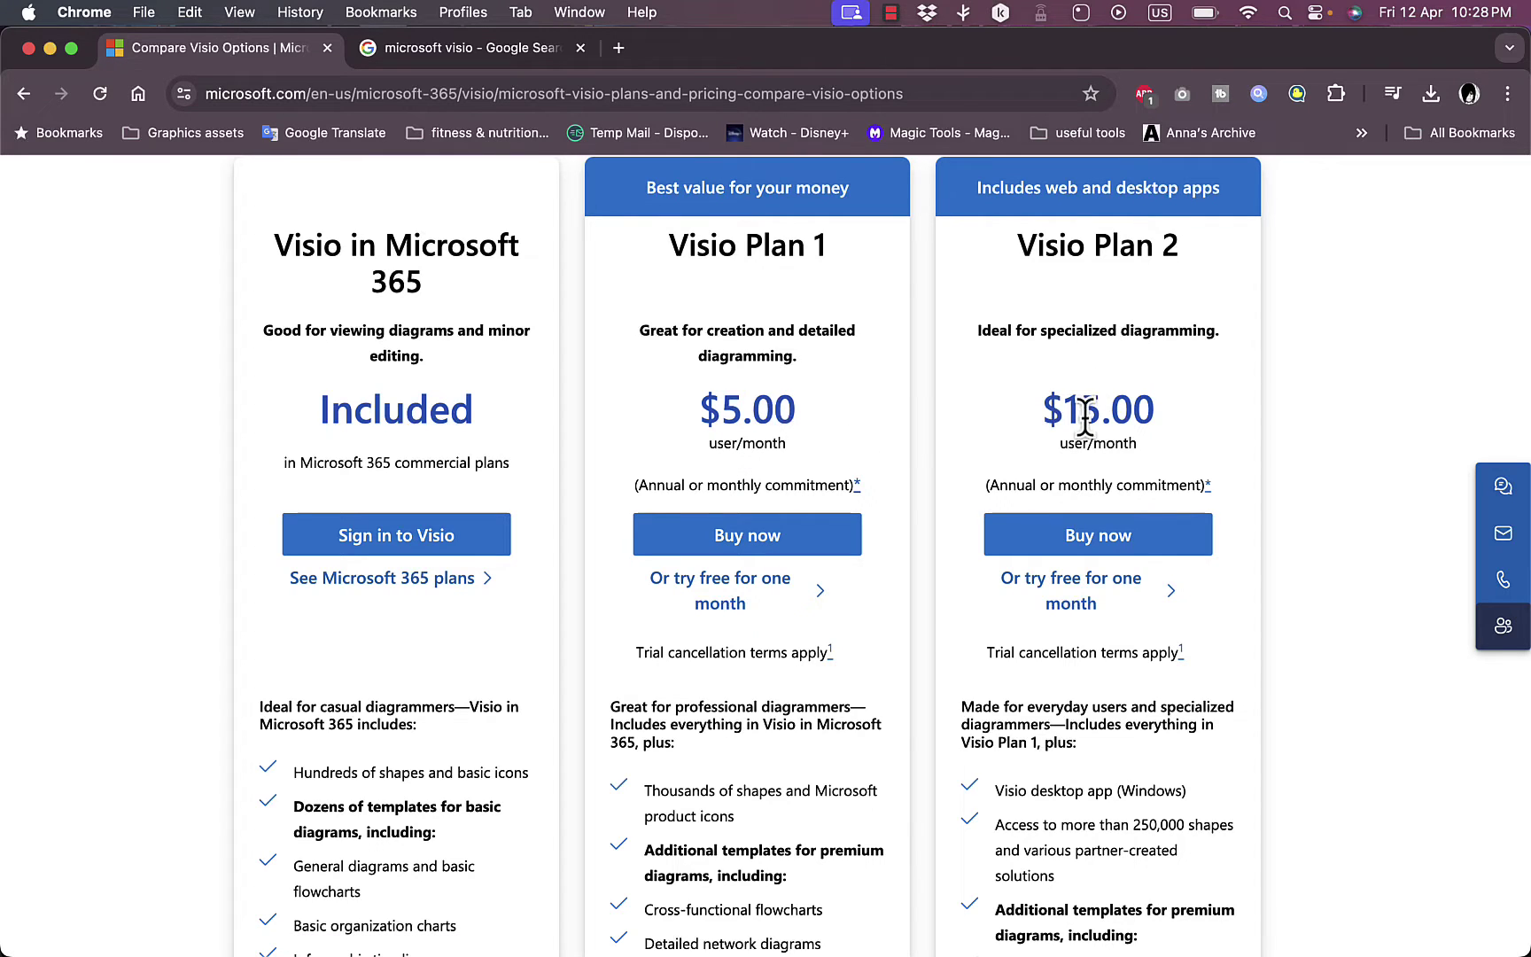
{"action": "scroll", "coordinate": [1045, 483], "scroll_direction": "down", "scroll_amount": 4}
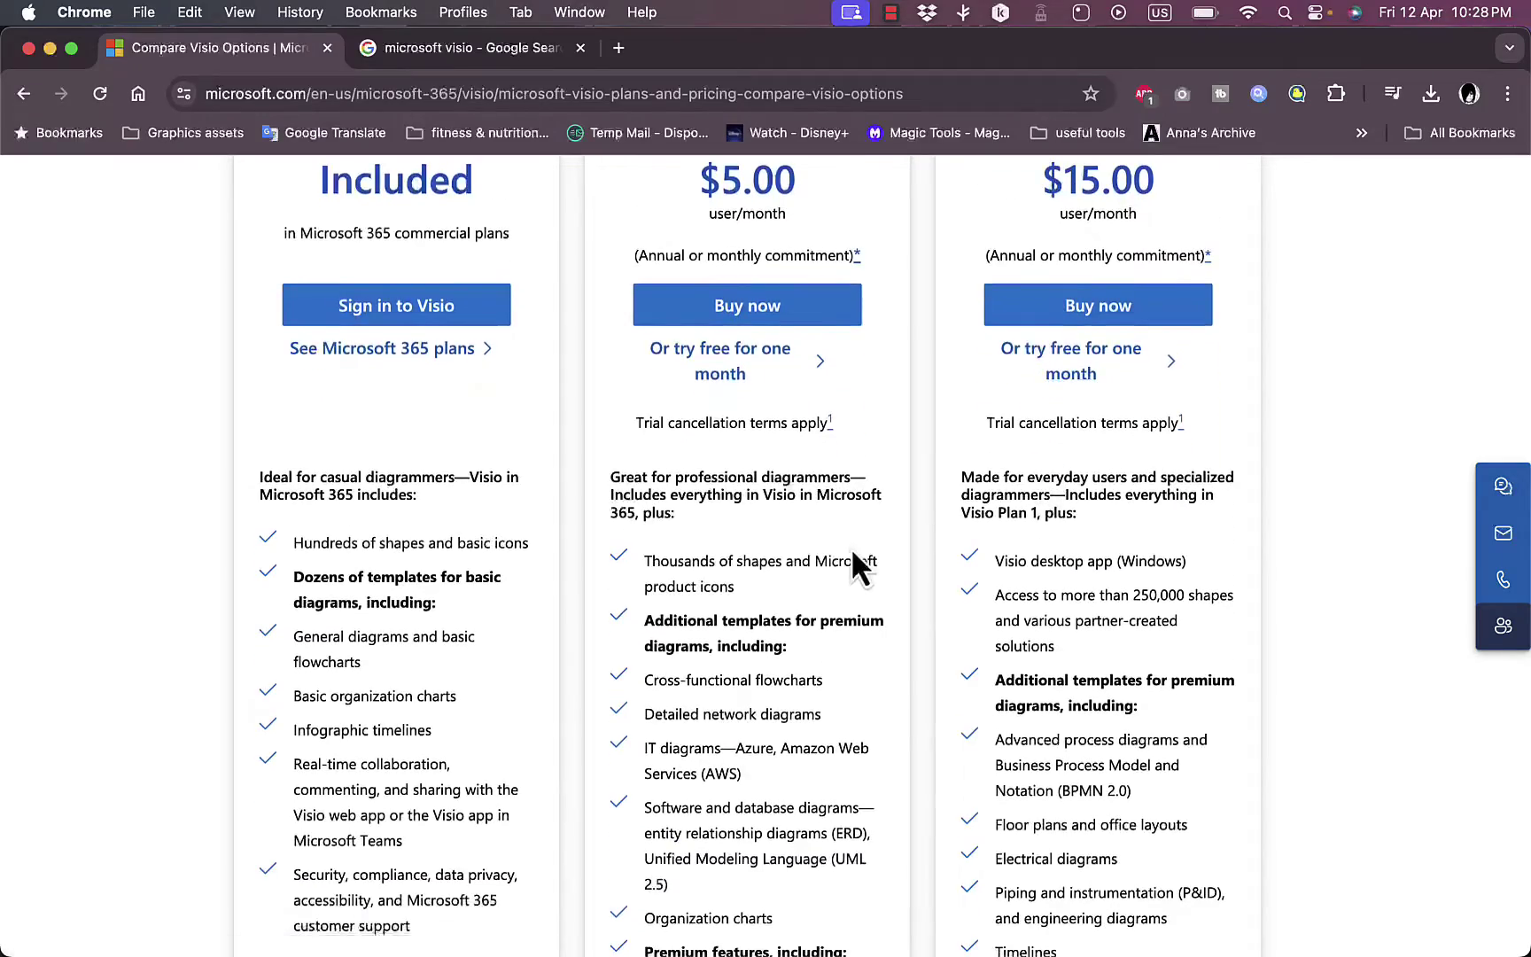
{"action": "scroll", "coordinate": [855, 567], "scroll_direction": "down", "scroll_amount": 15}
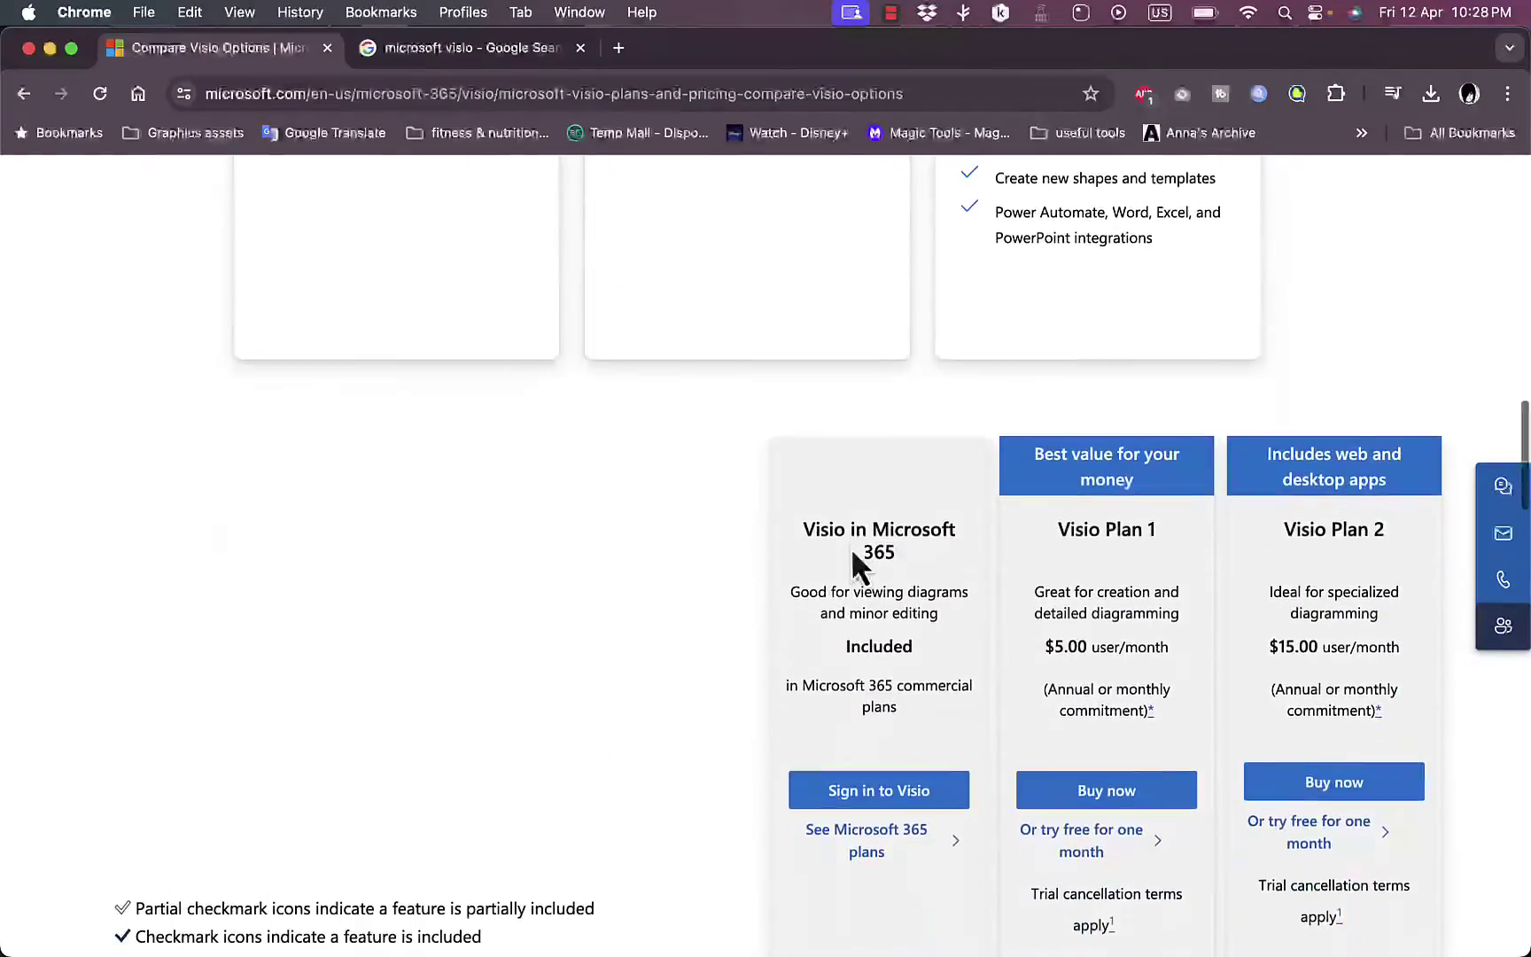
{"action": "scroll", "coordinate": [853, 554], "scroll_direction": "up", "scroll_amount": 5}
{"action": "scroll", "coordinate": [852, 554], "scroll_direction": "up", "scroll_amount": 12}
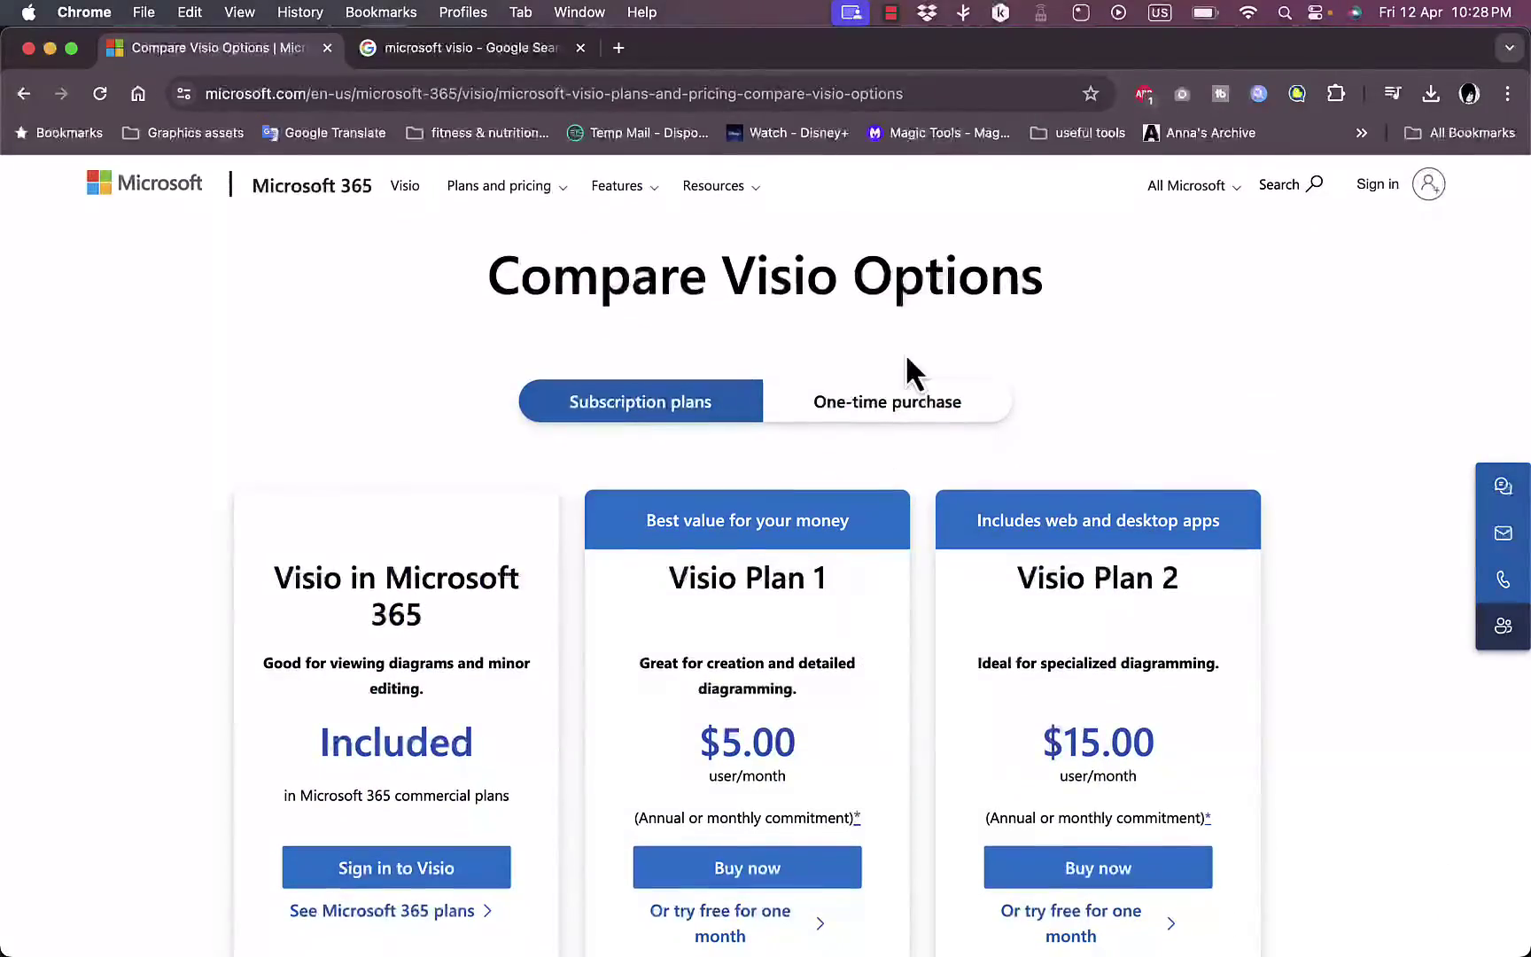
Step: Go back from the plan comparison to the Visio product page and scroll through it
{"action": "left_click", "coordinate": [24, 93]}
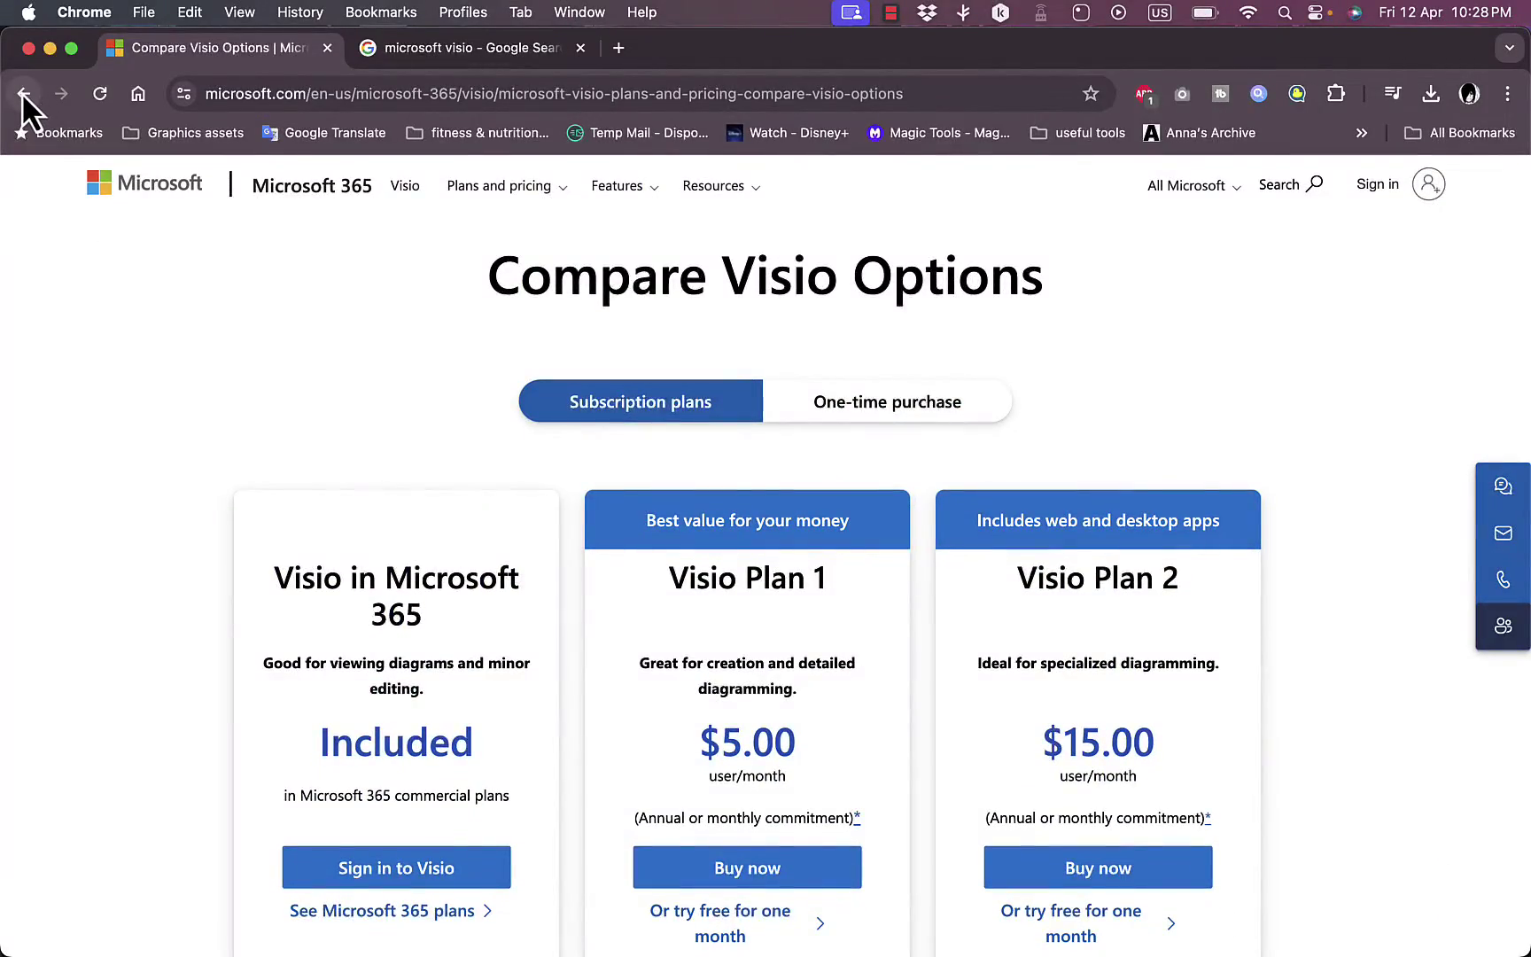
{"action": "scroll", "coordinate": [458, 519], "scroll_direction": "down", "scroll_amount": 12}
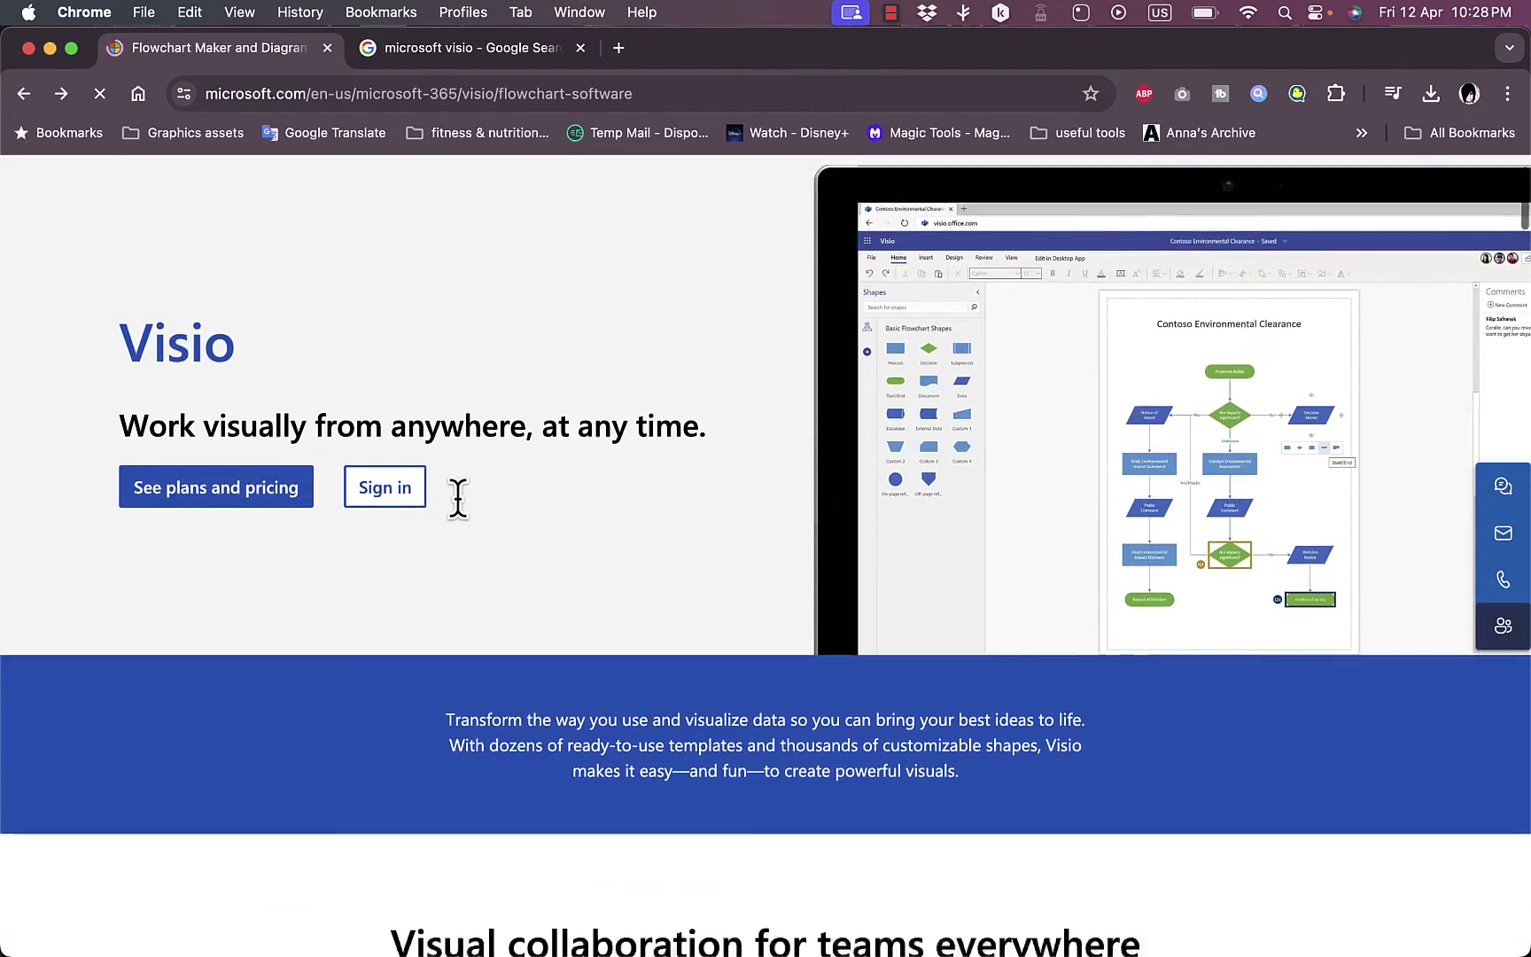
{"action": "scroll", "coordinate": [460, 503], "scroll_direction": "down", "scroll_amount": 15}
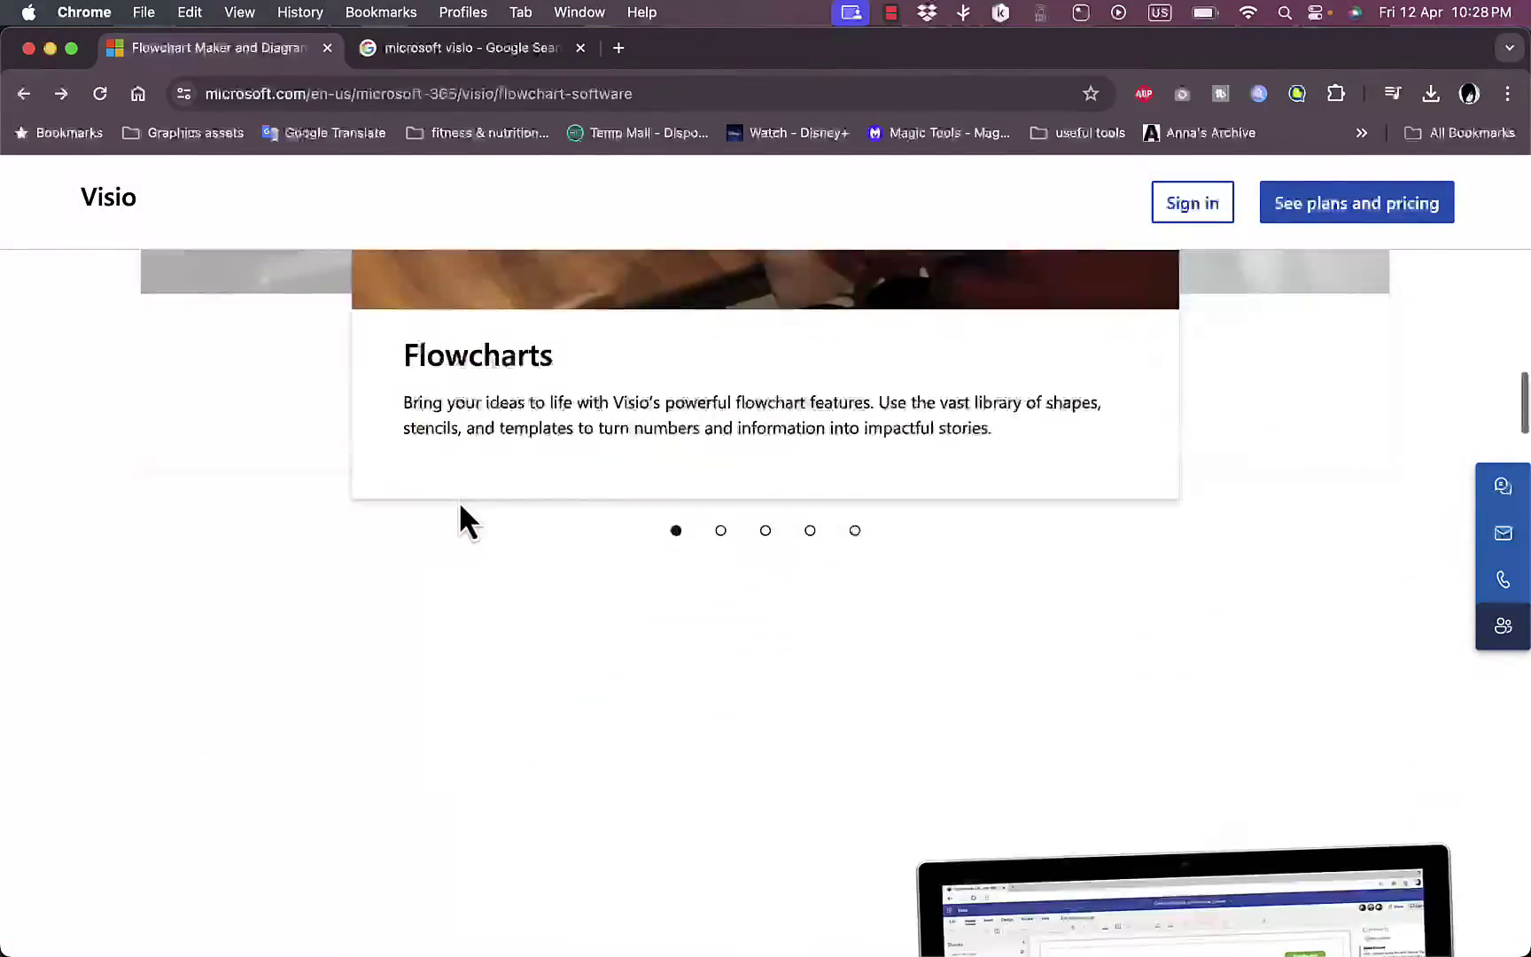
{"action": "scroll", "coordinate": [459, 502], "scroll_direction": "down", "scroll_amount": 20}
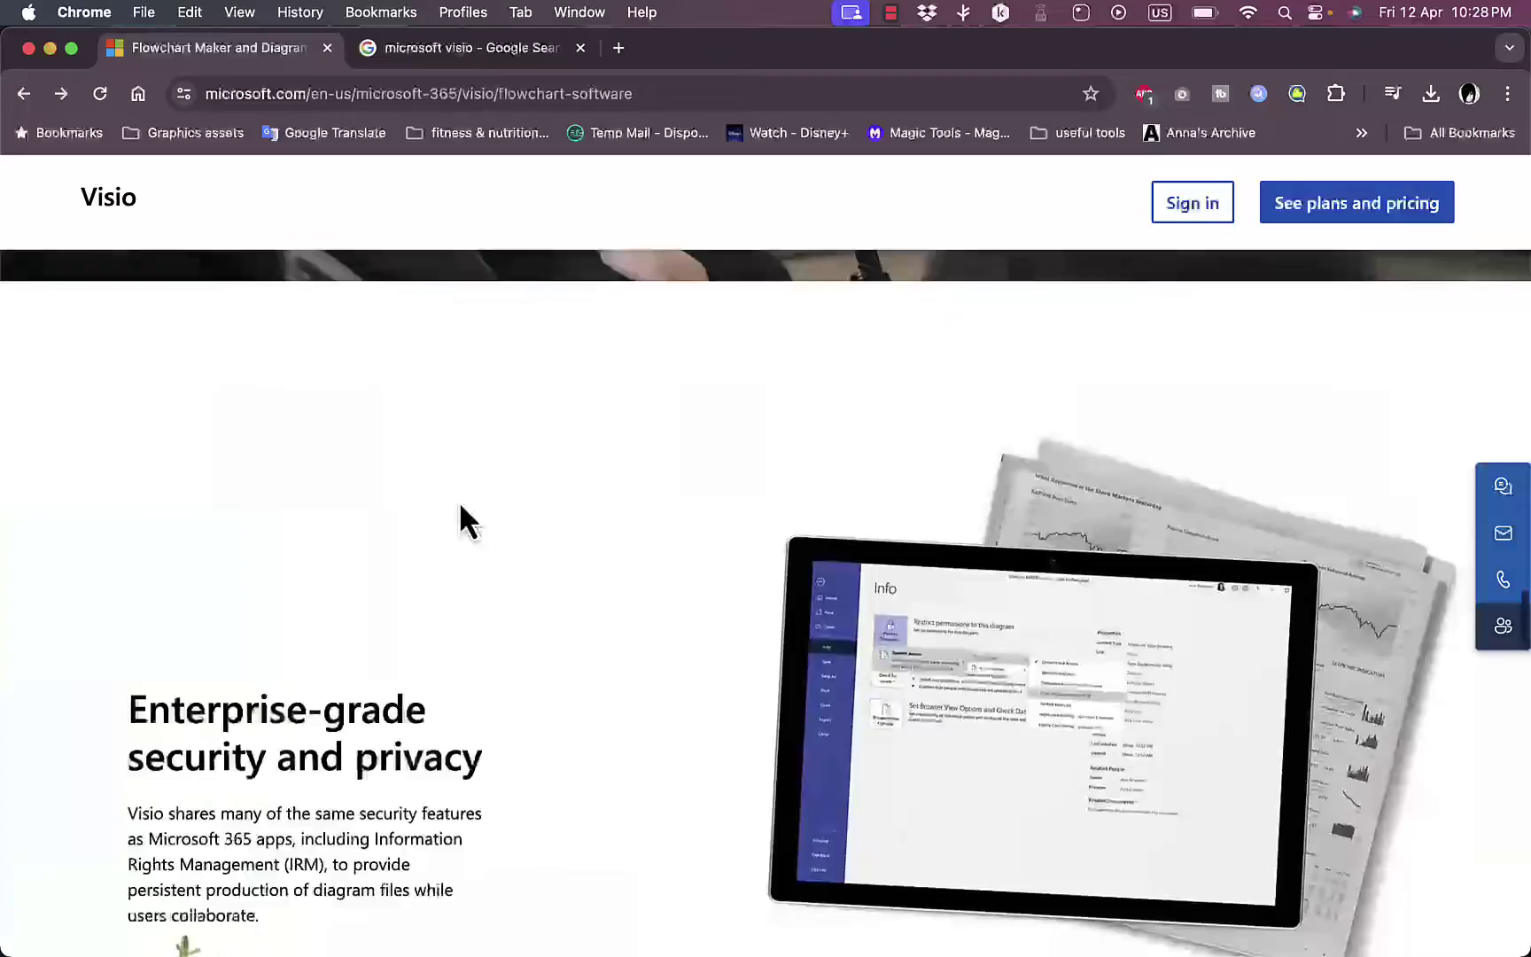
{"action": "scroll", "coordinate": [459, 502], "scroll_direction": "up", "scroll_amount": 20}
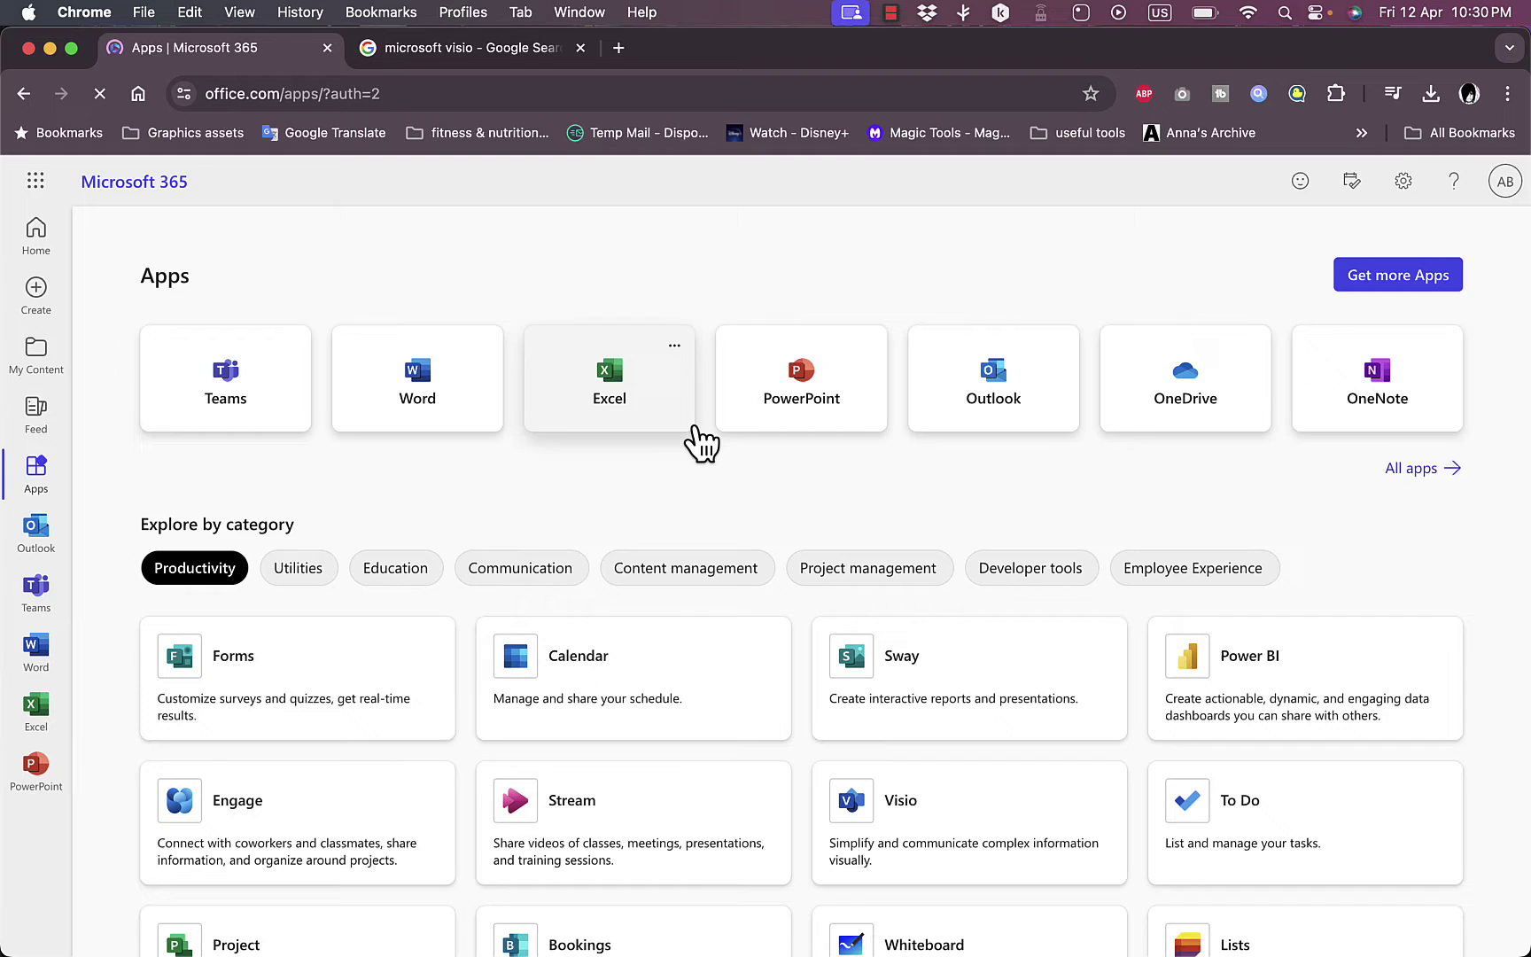
Step: Scroll the Visio start page down and back up to reach Create new
{"action": "scroll", "coordinate": [700, 438], "scroll_direction": "down", "scroll_amount": 3}
{"action": "scroll", "coordinate": [700, 439], "scroll_direction": "down", "scroll_amount": 3}
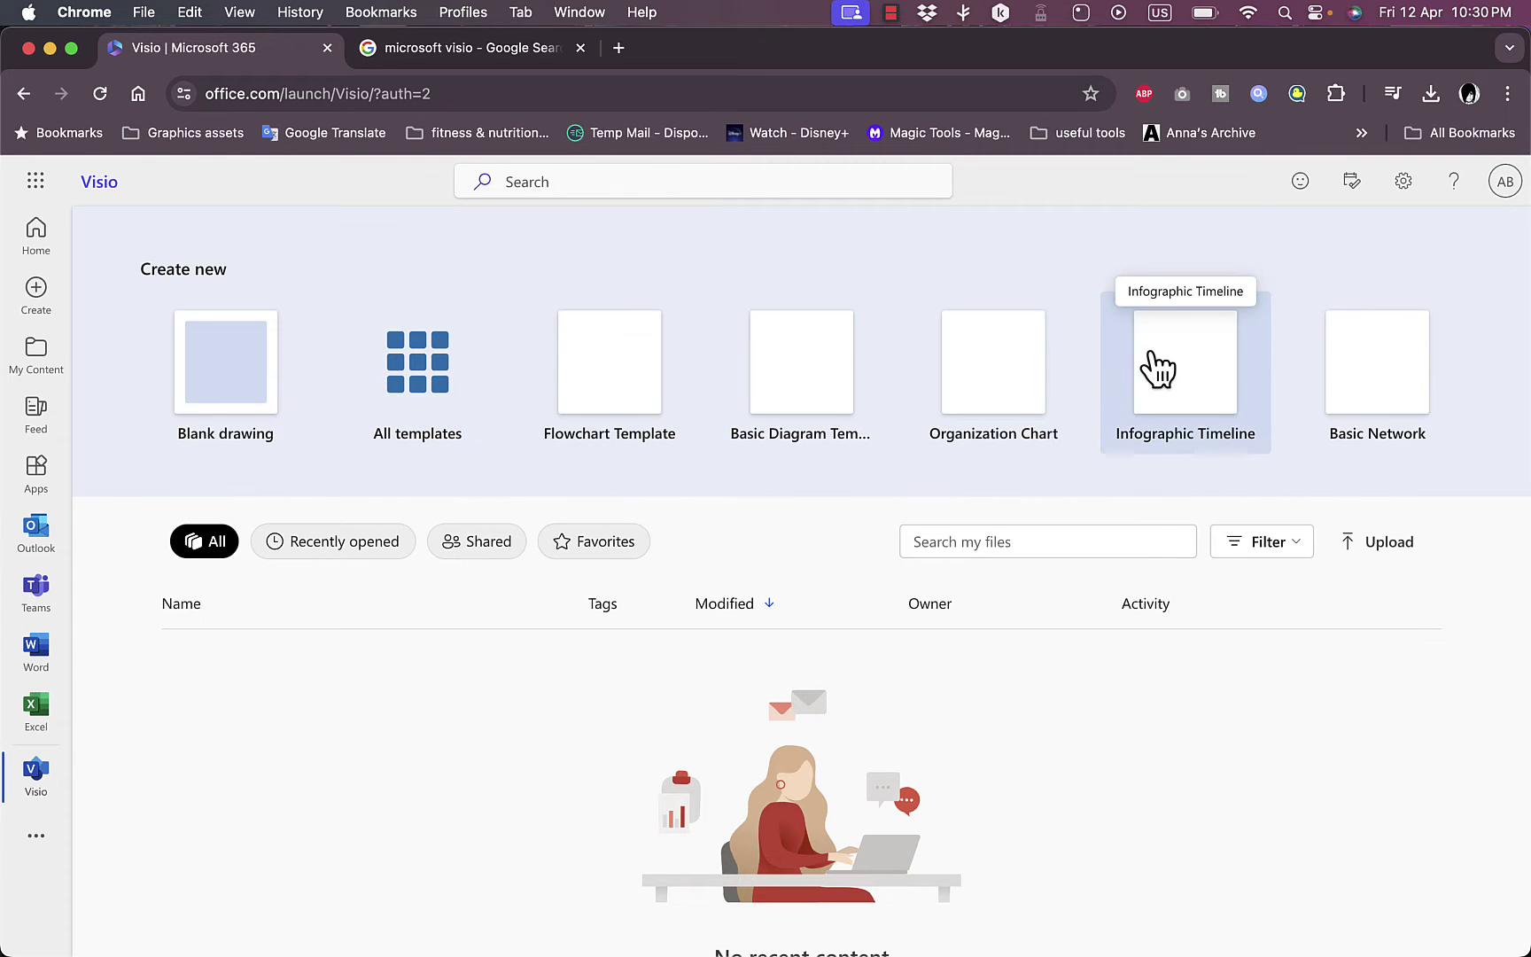
{"action": "scroll", "coordinate": [821, 539], "scroll_direction": "down", "scroll_amount": 1}
{"action": "scroll", "coordinate": [822, 538], "scroll_direction": "up", "scroll_amount": 1}
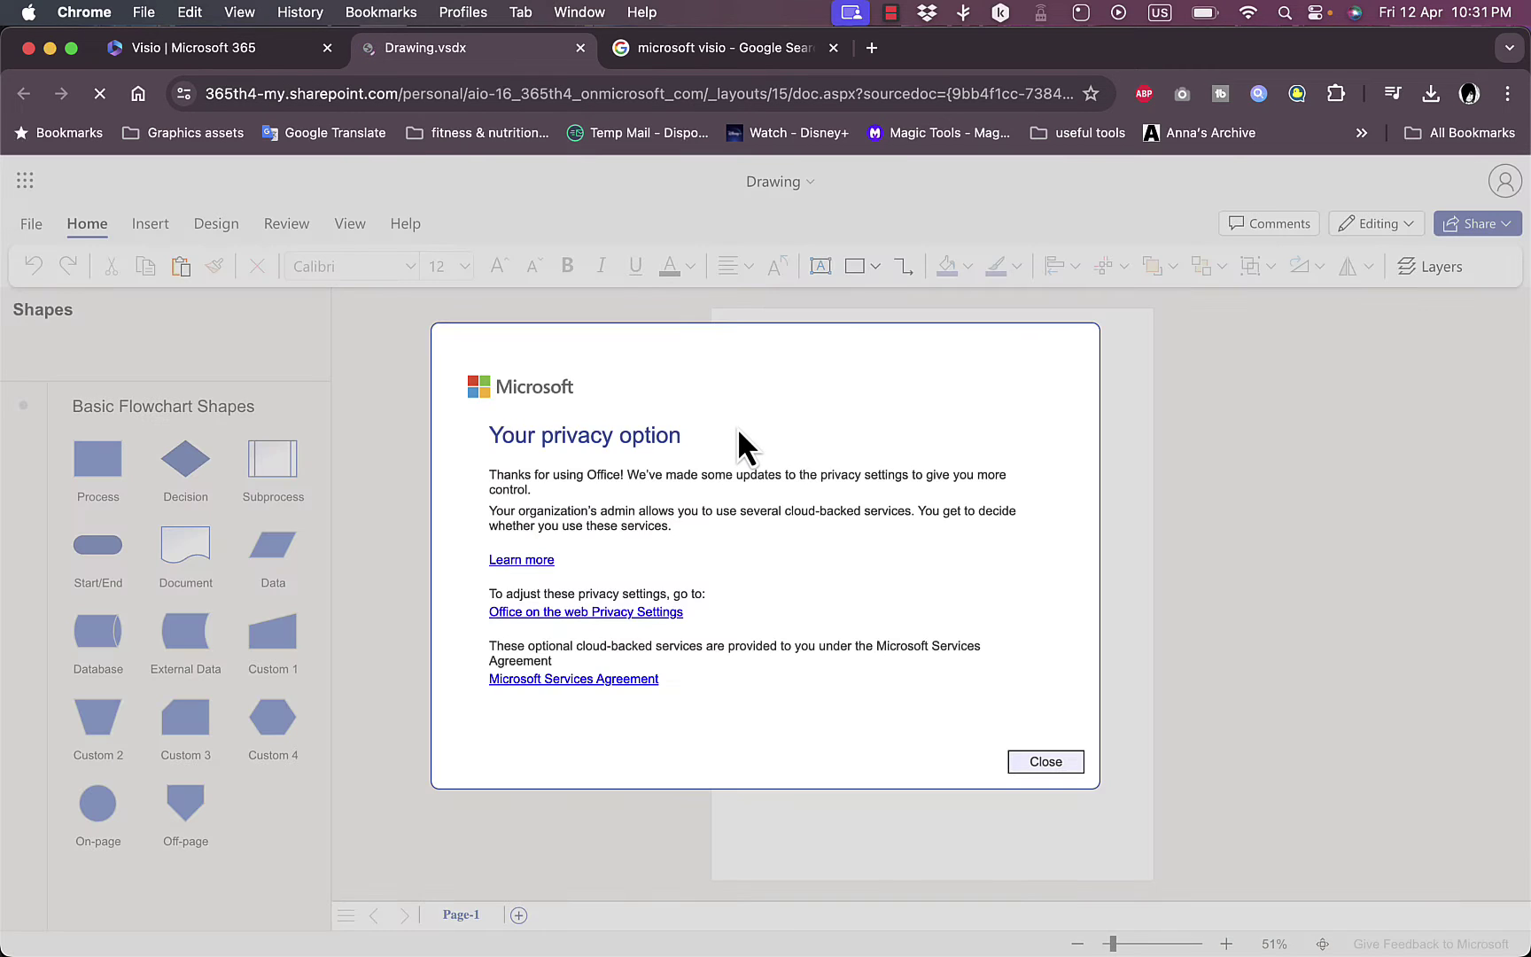
Step: Place a level Process rectangle on Page-1 and add an empty Page-2
{"action": "left_click", "coordinate": [1042, 760]}
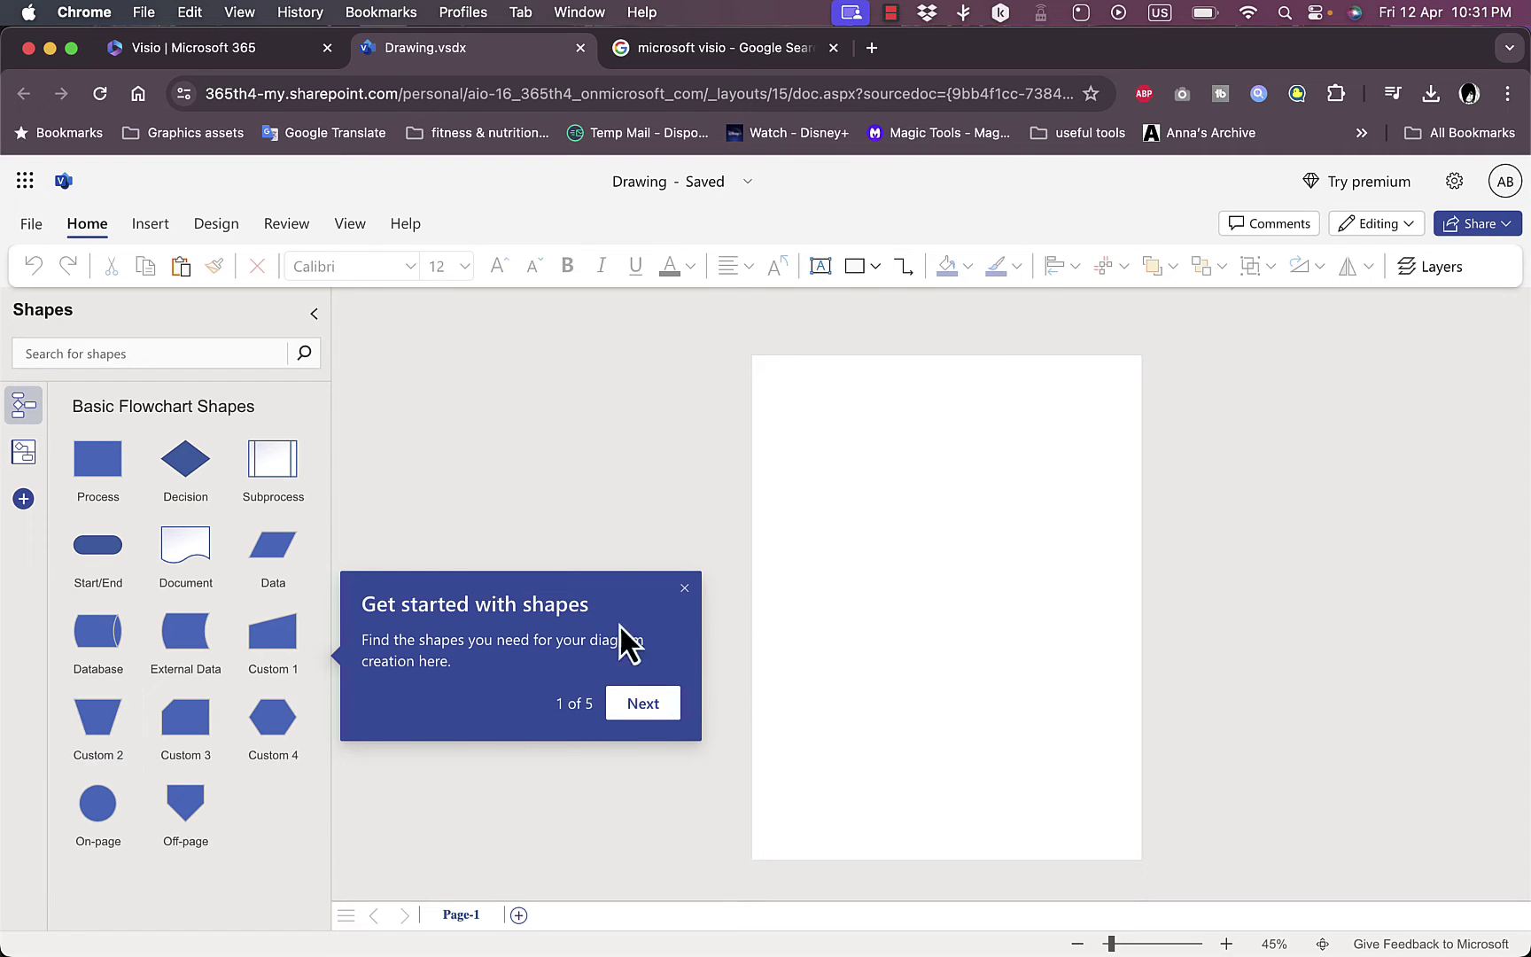
{"action": "left_click", "coordinate": [683, 589]}
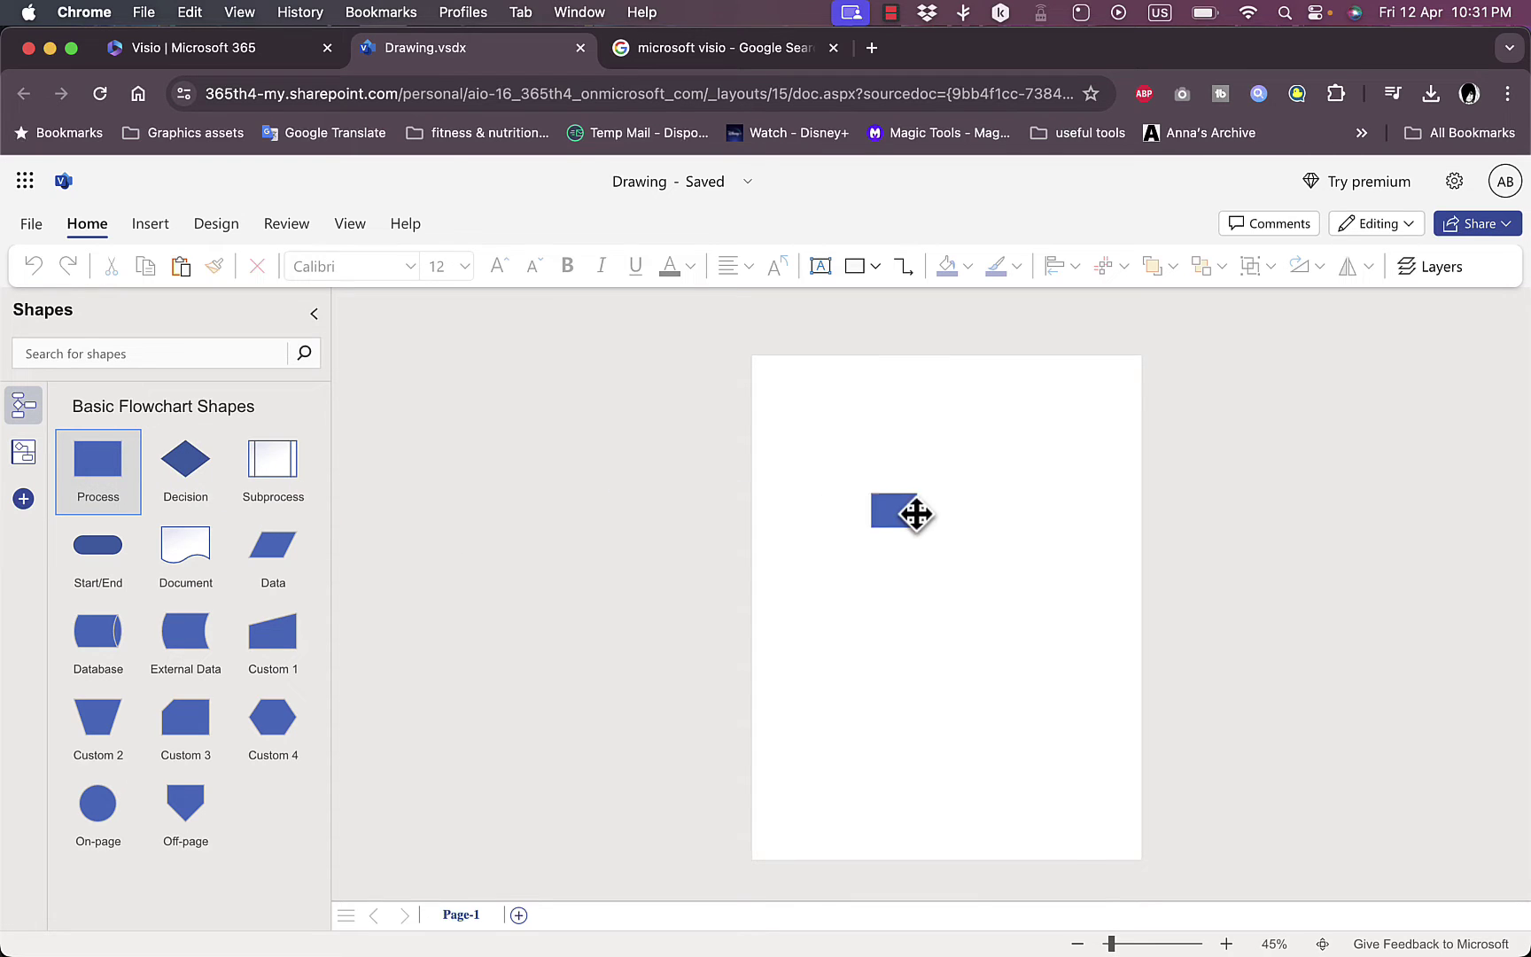
{"action": "left_click_drag", "start_coordinate": [916, 514], "coordinate": [975, 459]}
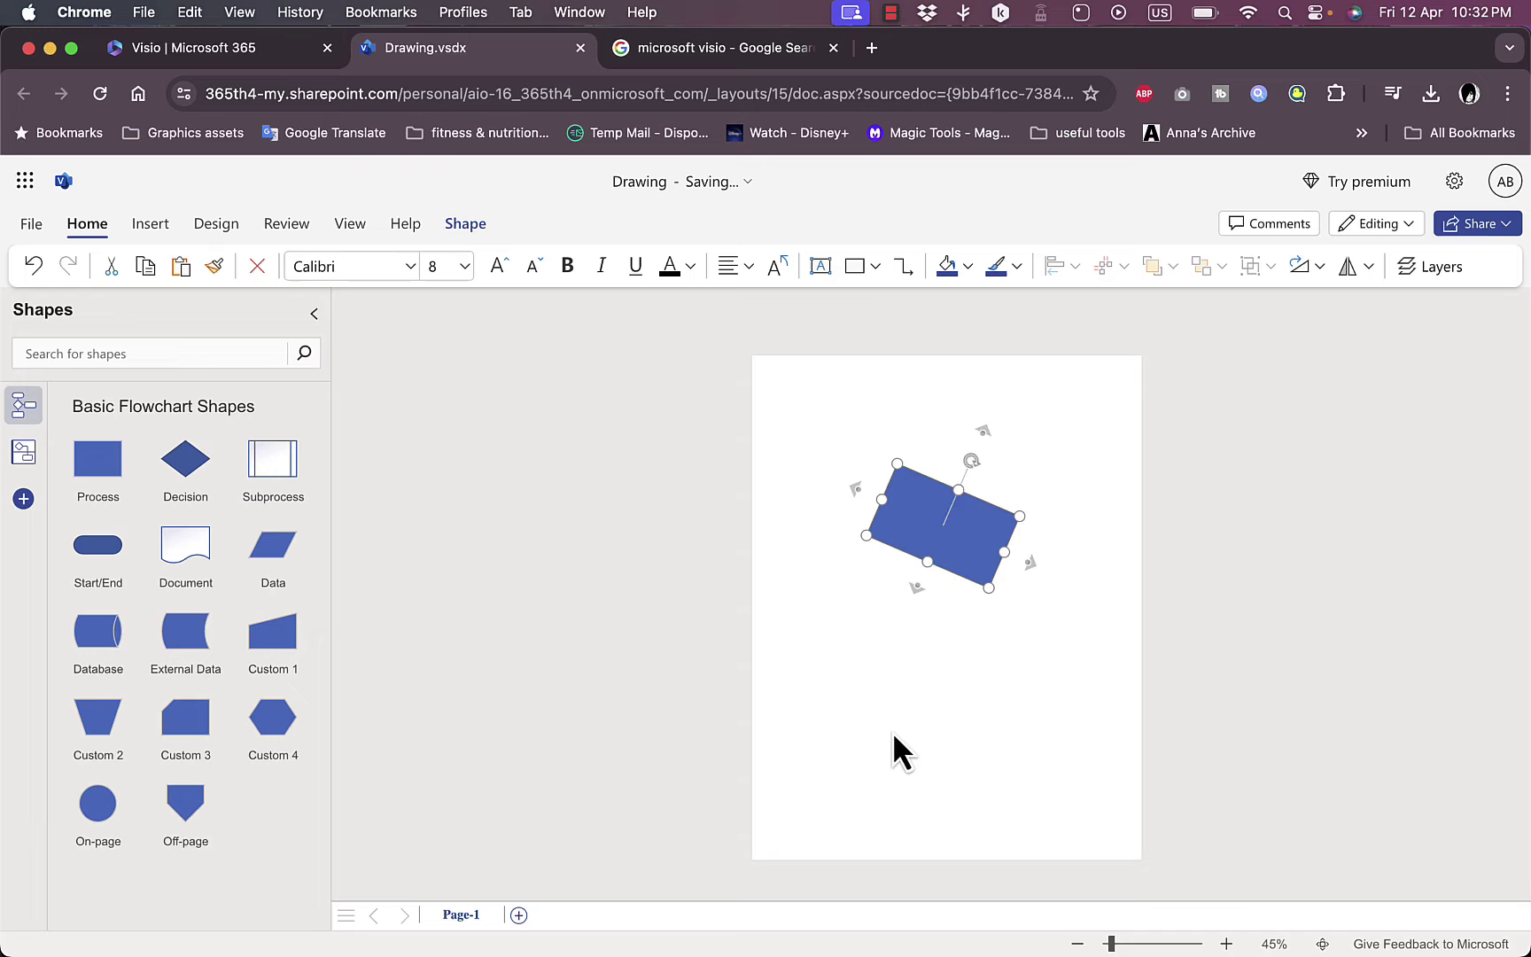
{"action": "left_click", "coordinate": [519, 915]}
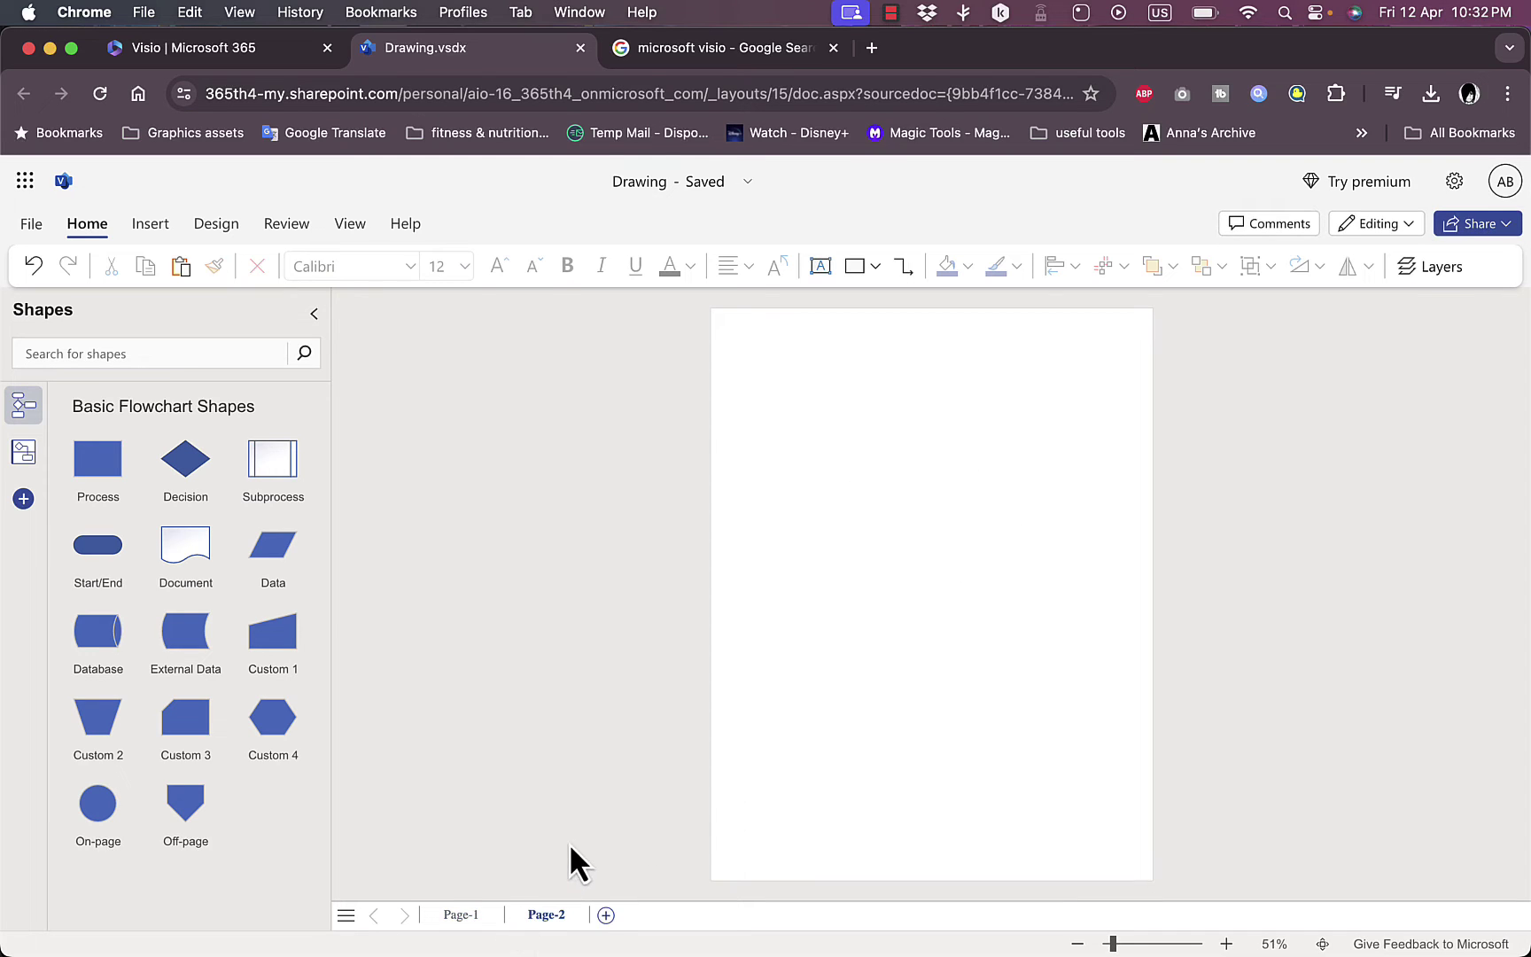
{"action": "left_click", "coordinate": [466, 916]}
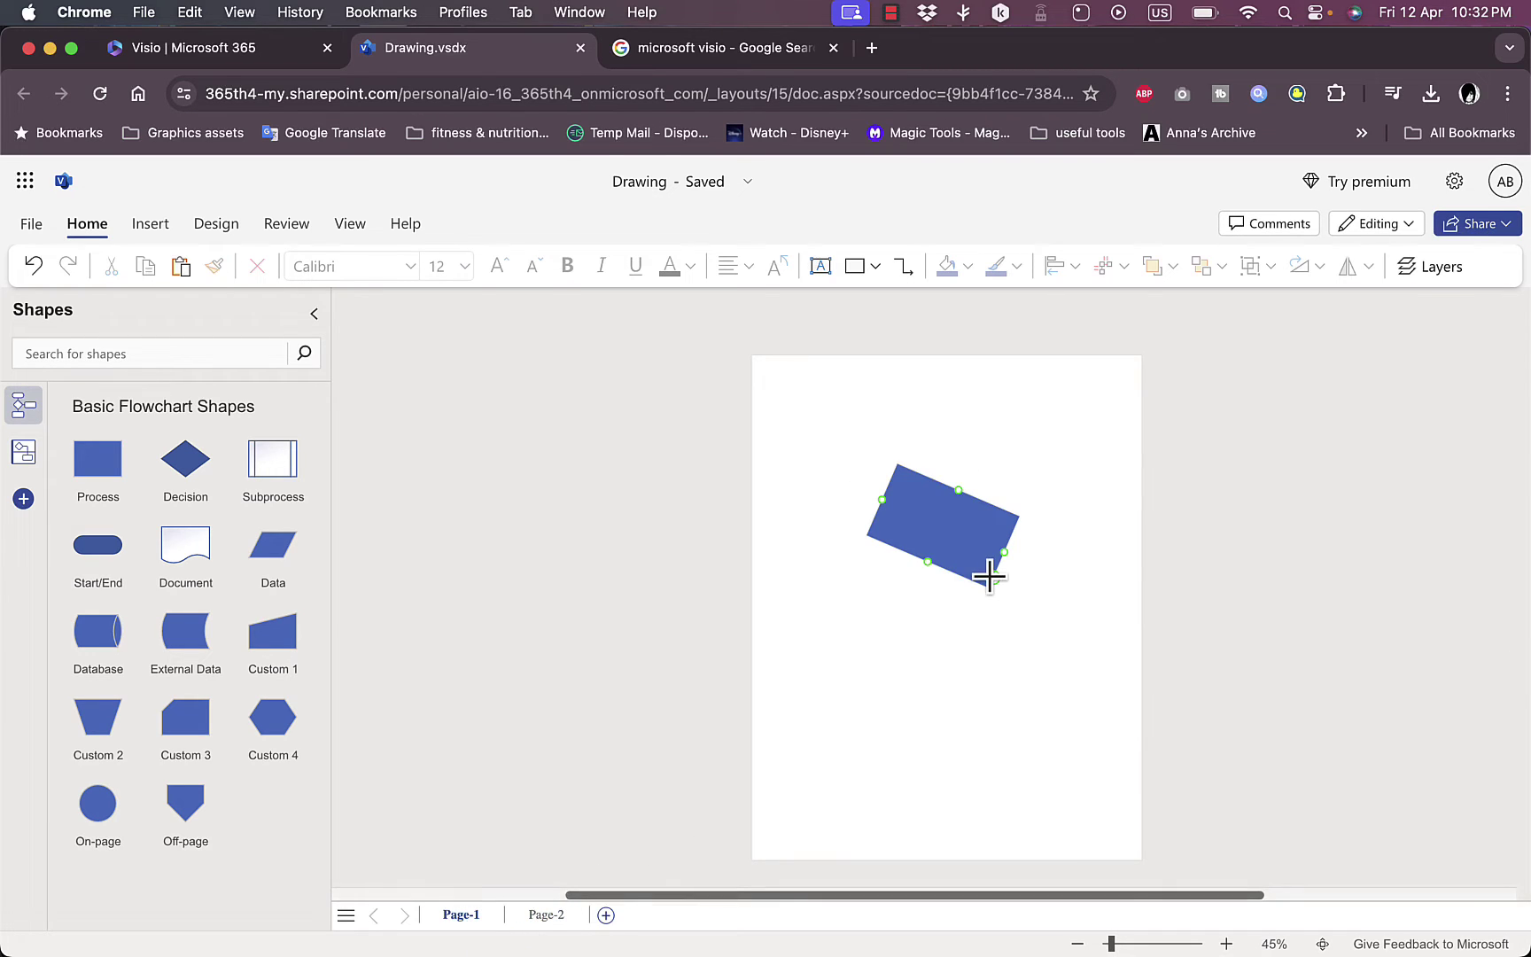
{"action": "left_click_drag", "start_coordinate": [963, 551], "coordinate": [961, 523]}
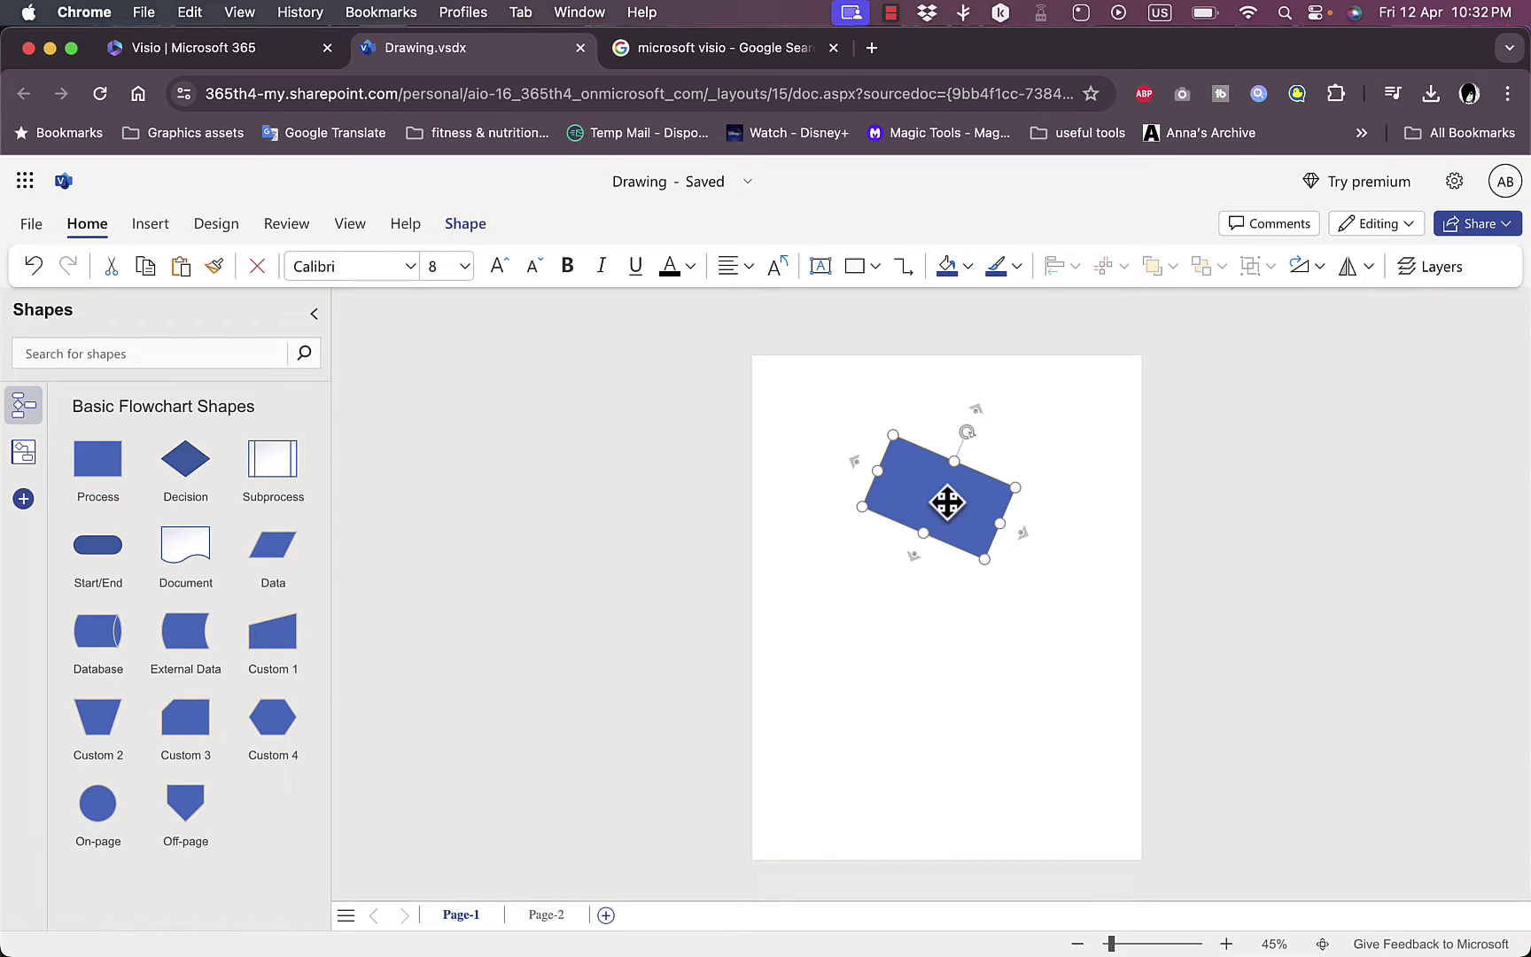
{"action": "left_click_drag", "start_coordinate": [968, 433], "coordinate": [938, 451]}
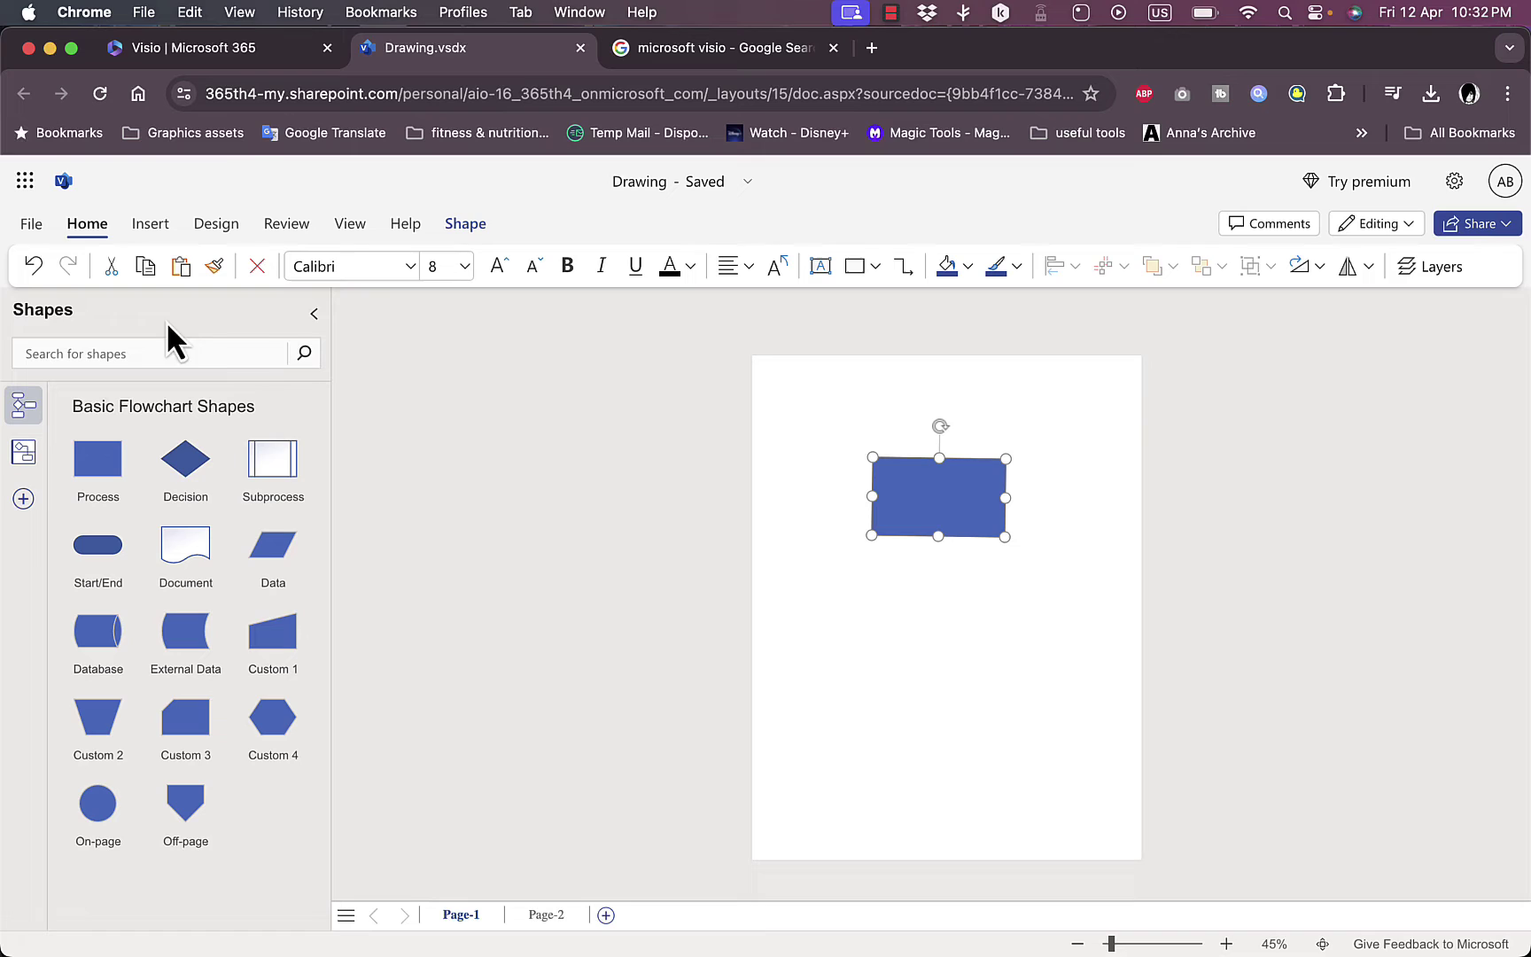
Step: Draw a text box over the rectangle labelled 'main'
{"action": "left_click", "coordinate": [151, 224]}
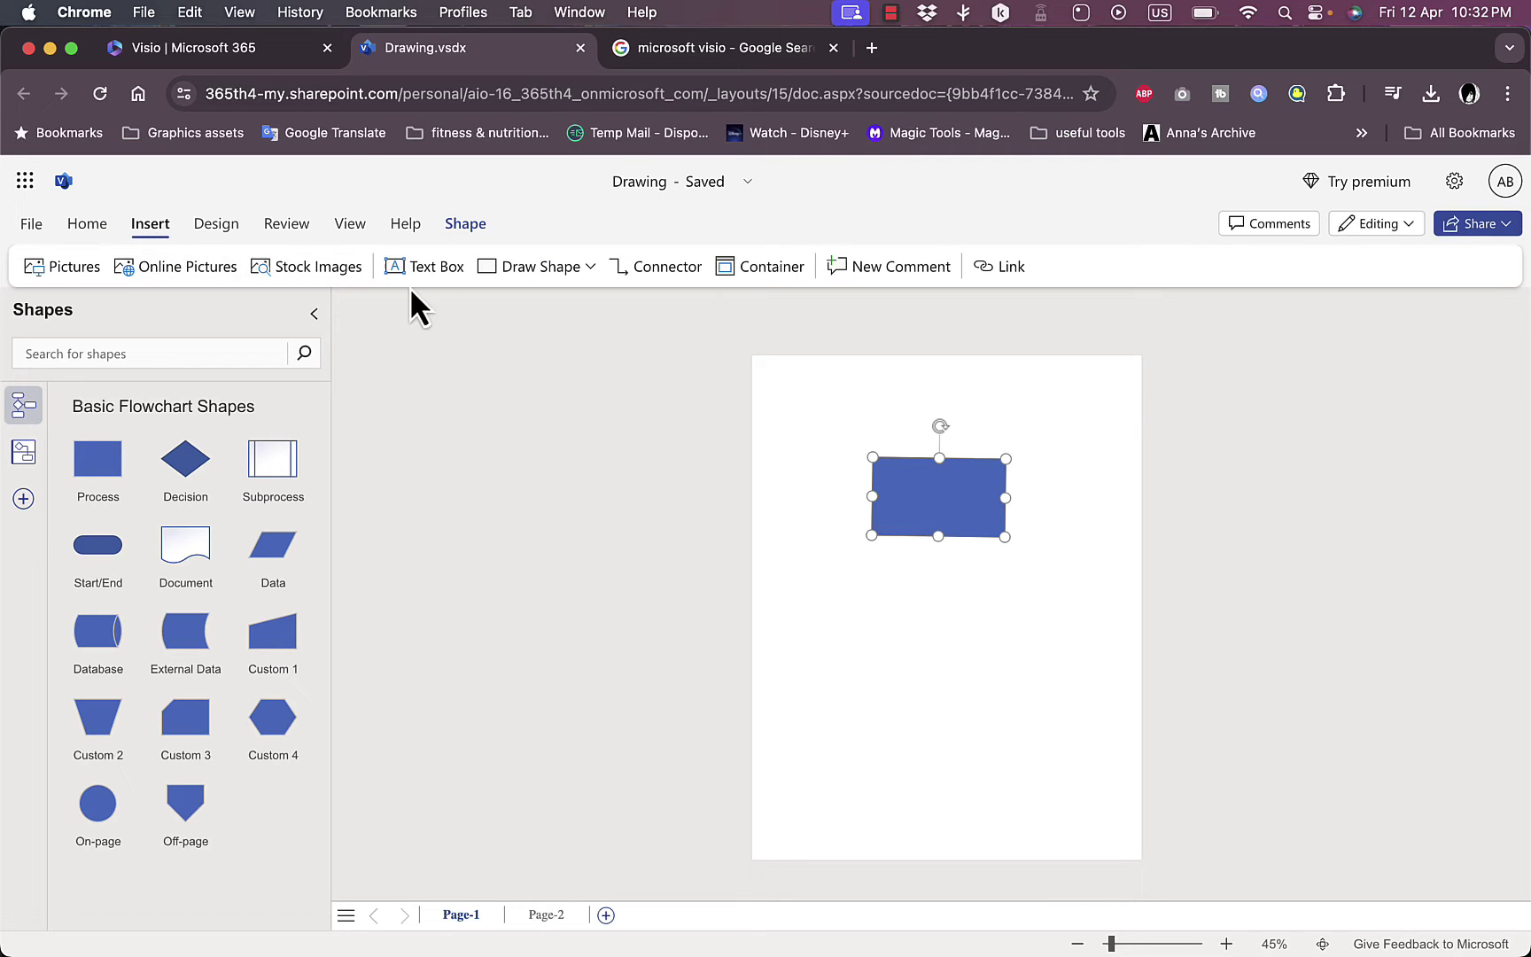
{"action": "left_click", "coordinate": [432, 277]}
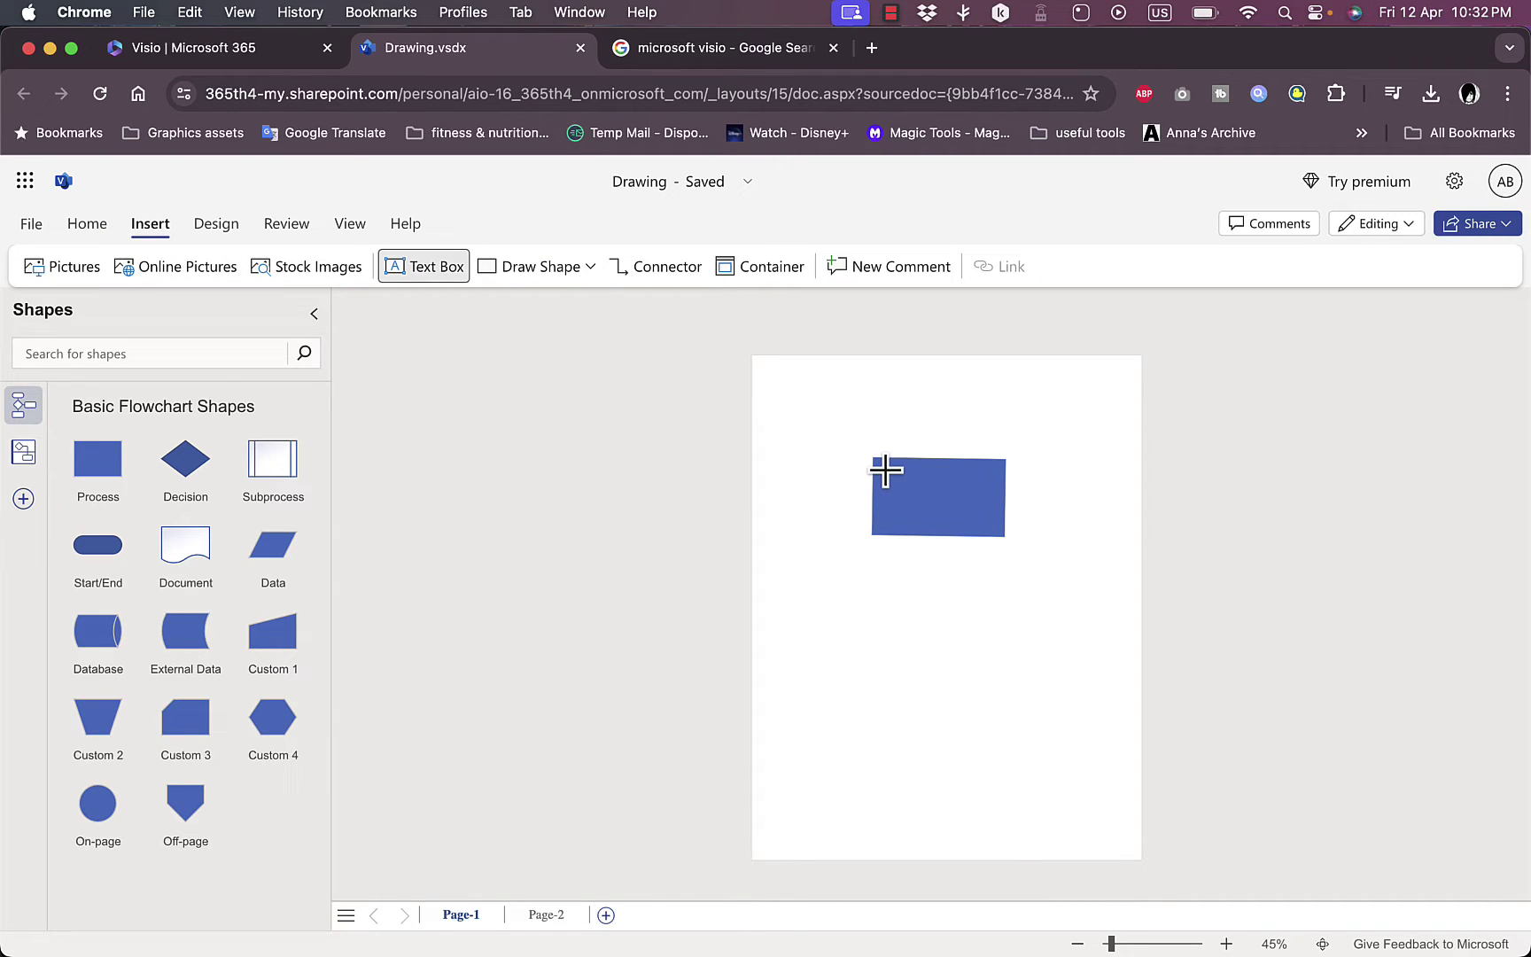
{"action": "left_click_drag", "start_coordinate": [886, 470], "coordinate": [1001, 531]}
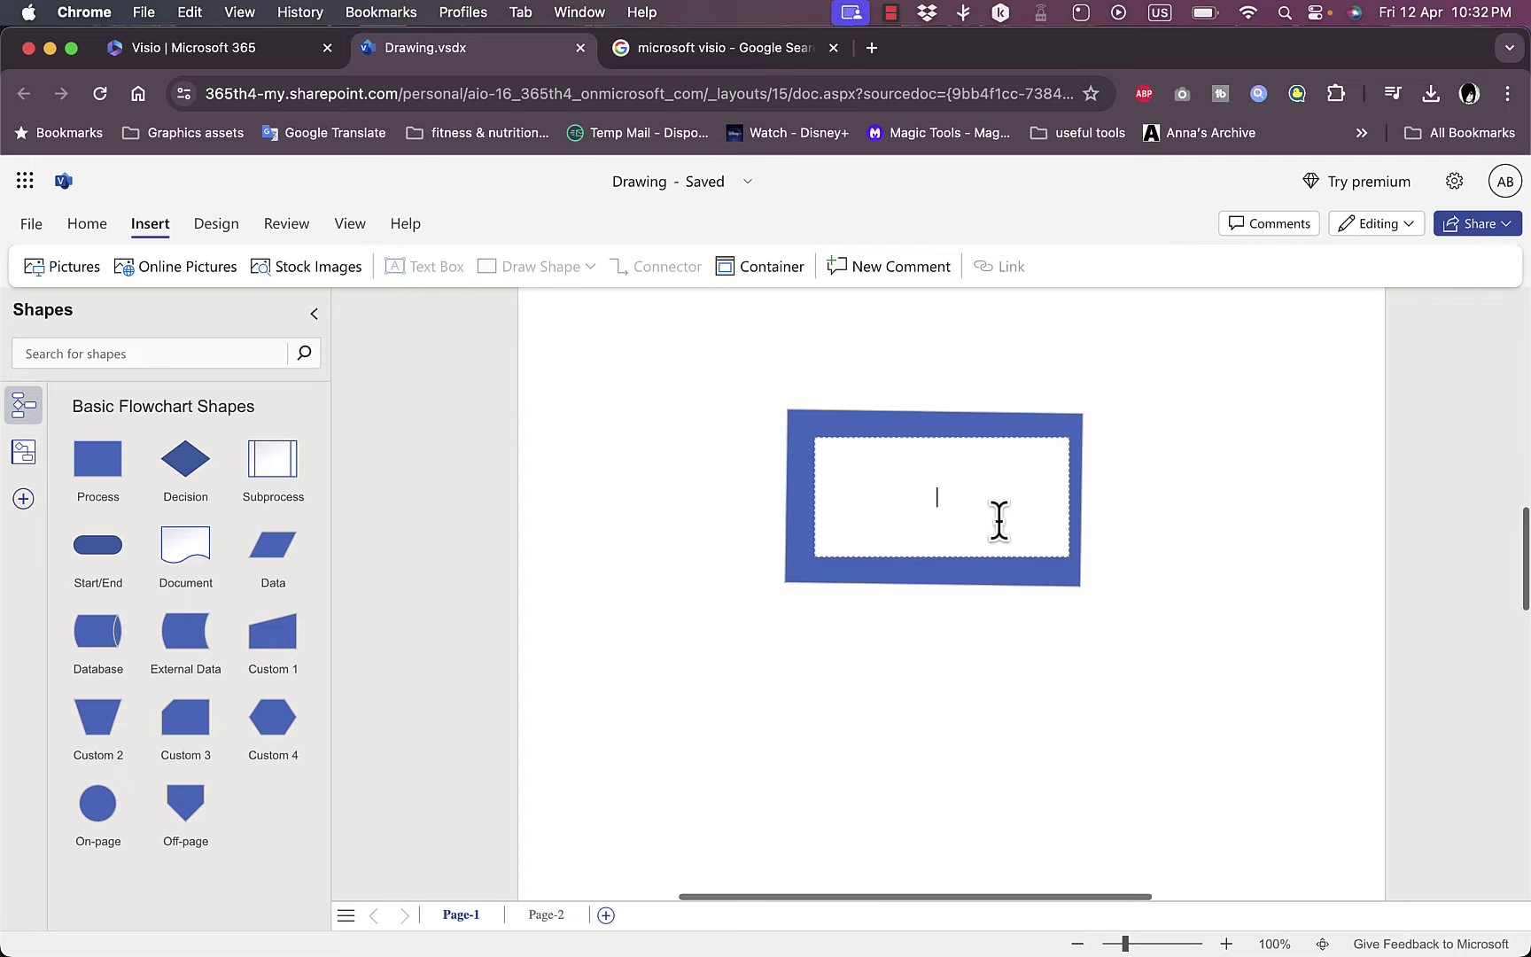
{"action": "left_click", "coordinate": [938, 718]}
{"action": "left_click", "coordinate": [943, 490]}
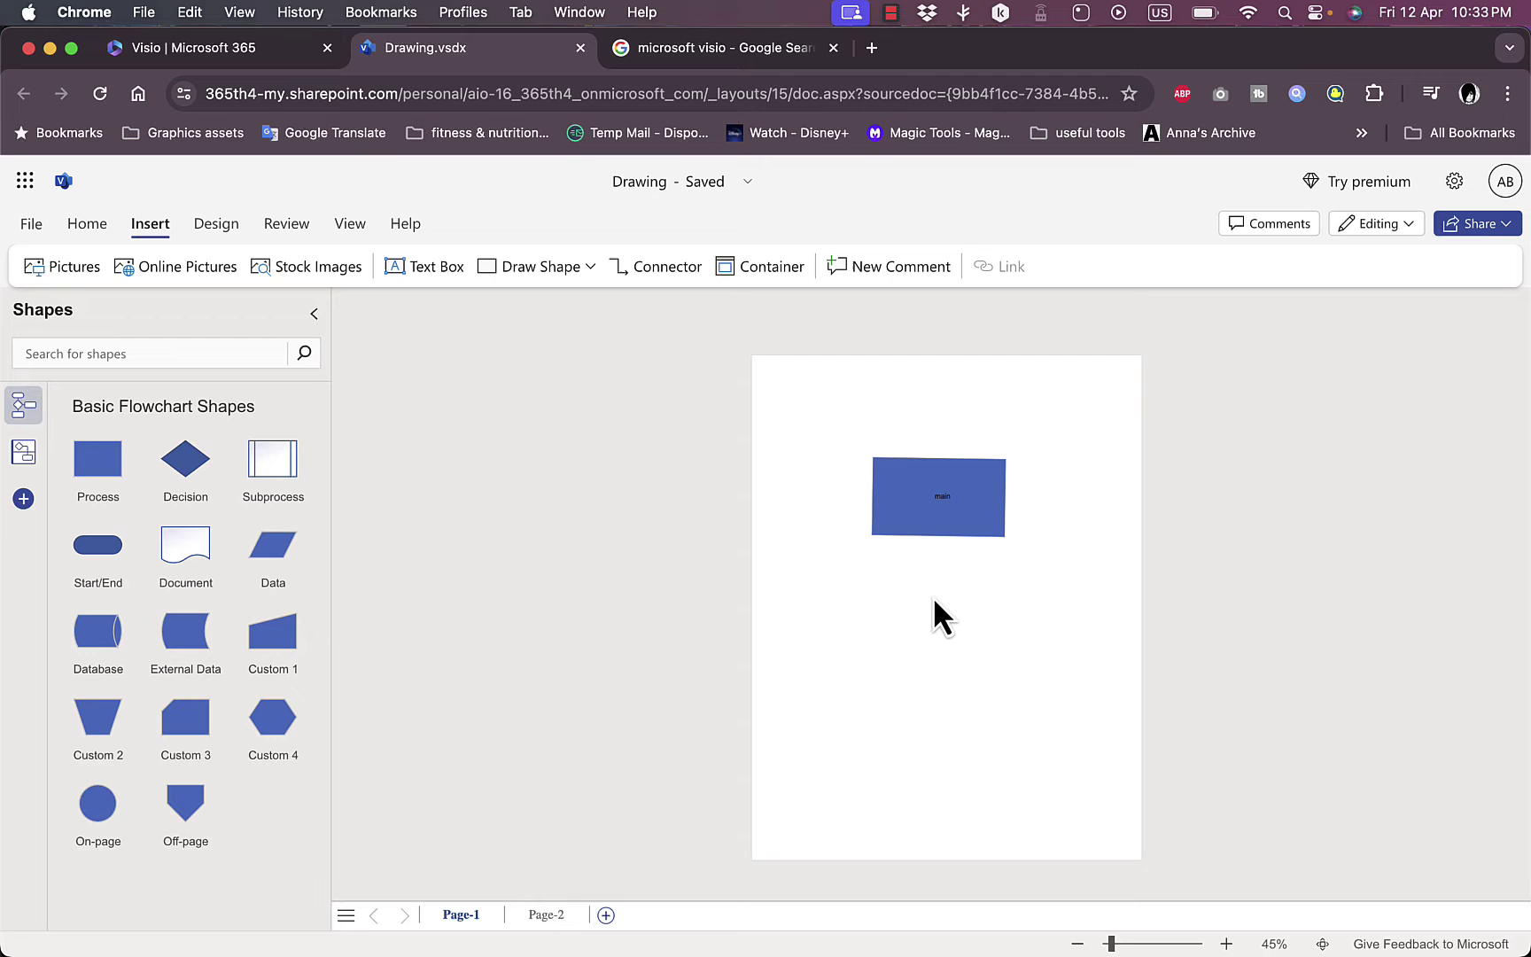
Step: Set the 'main' label's font size to 48 pt
{"action": "left_click", "coordinate": [935, 500]}
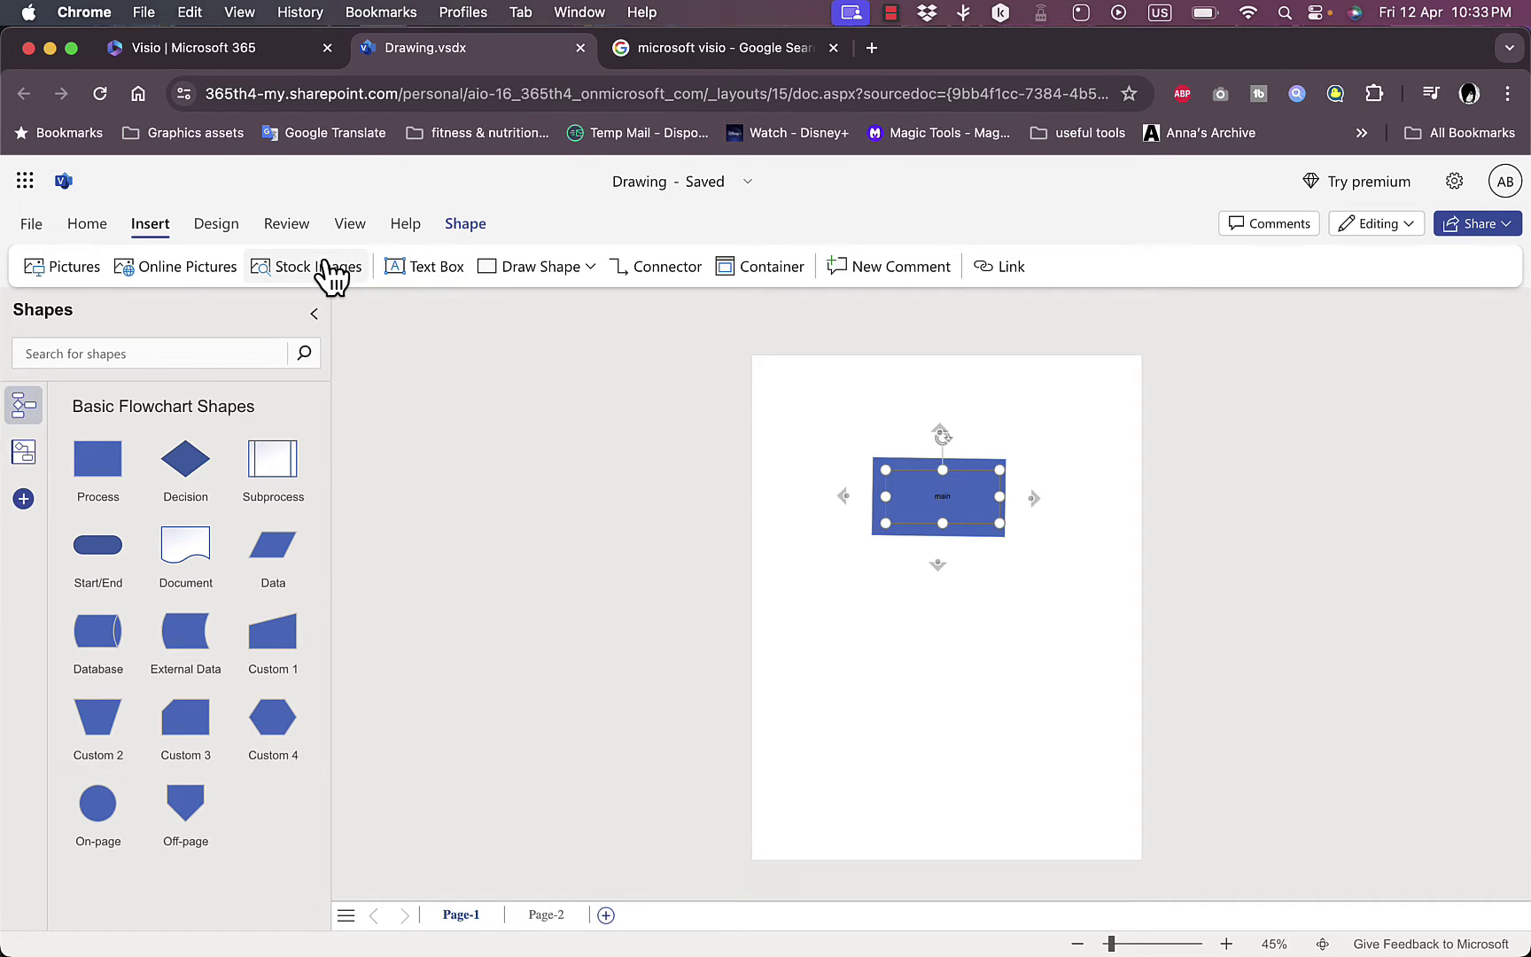
{"action": "left_click", "coordinate": [85, 221]}
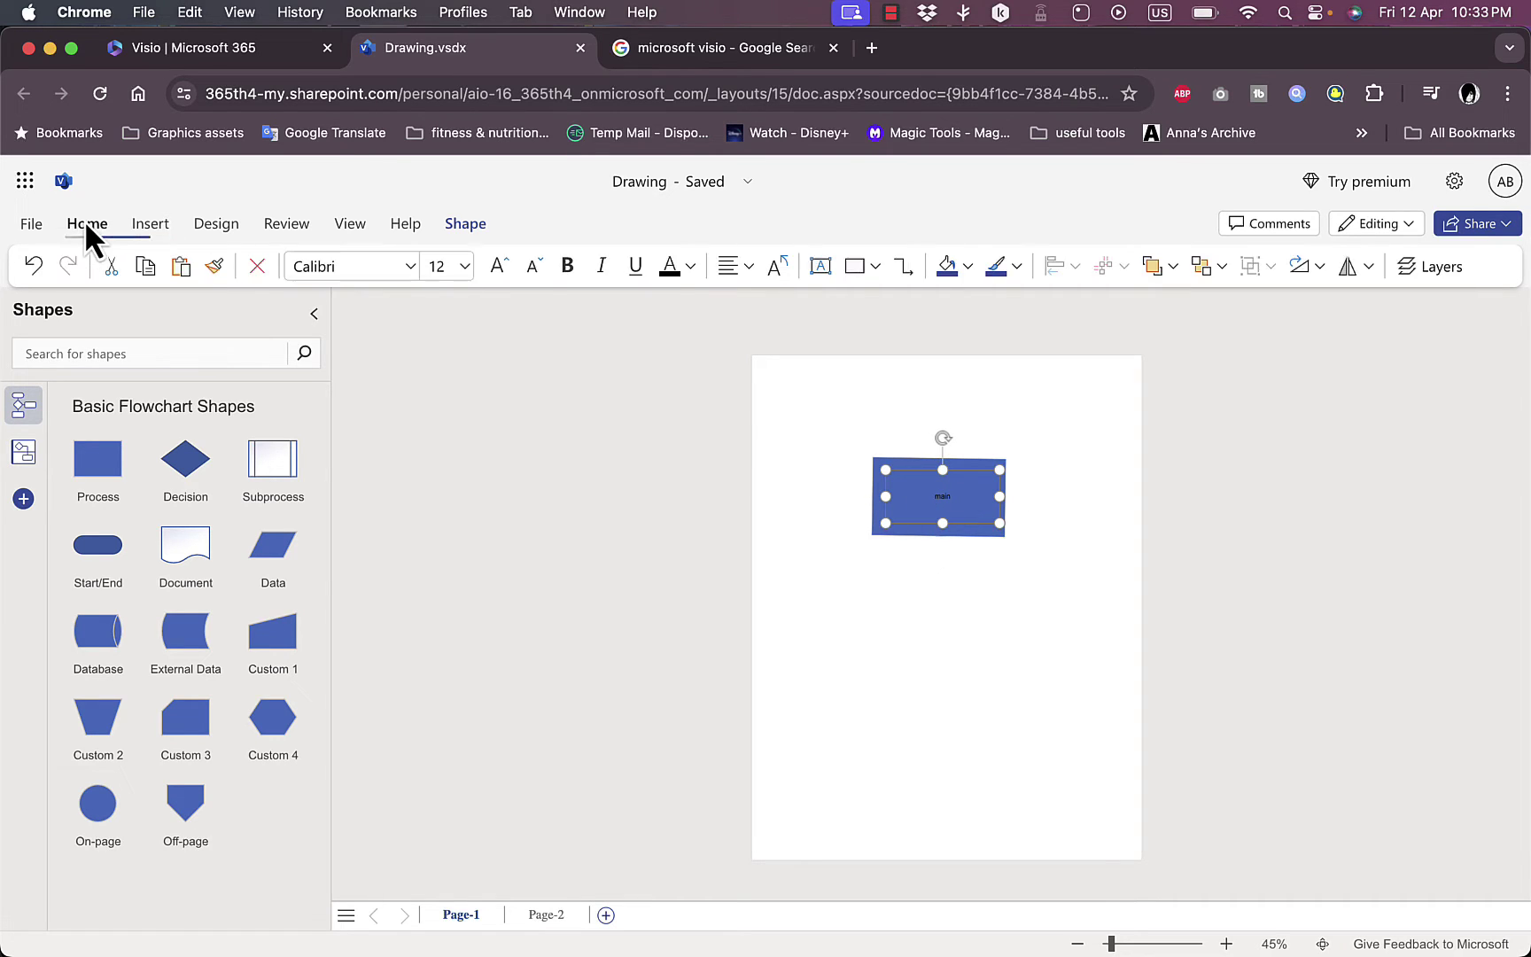
{"action": "left_click", "coordinate": [462, 268]}
{"action": "left_click", "coordinate": [445, 738]}
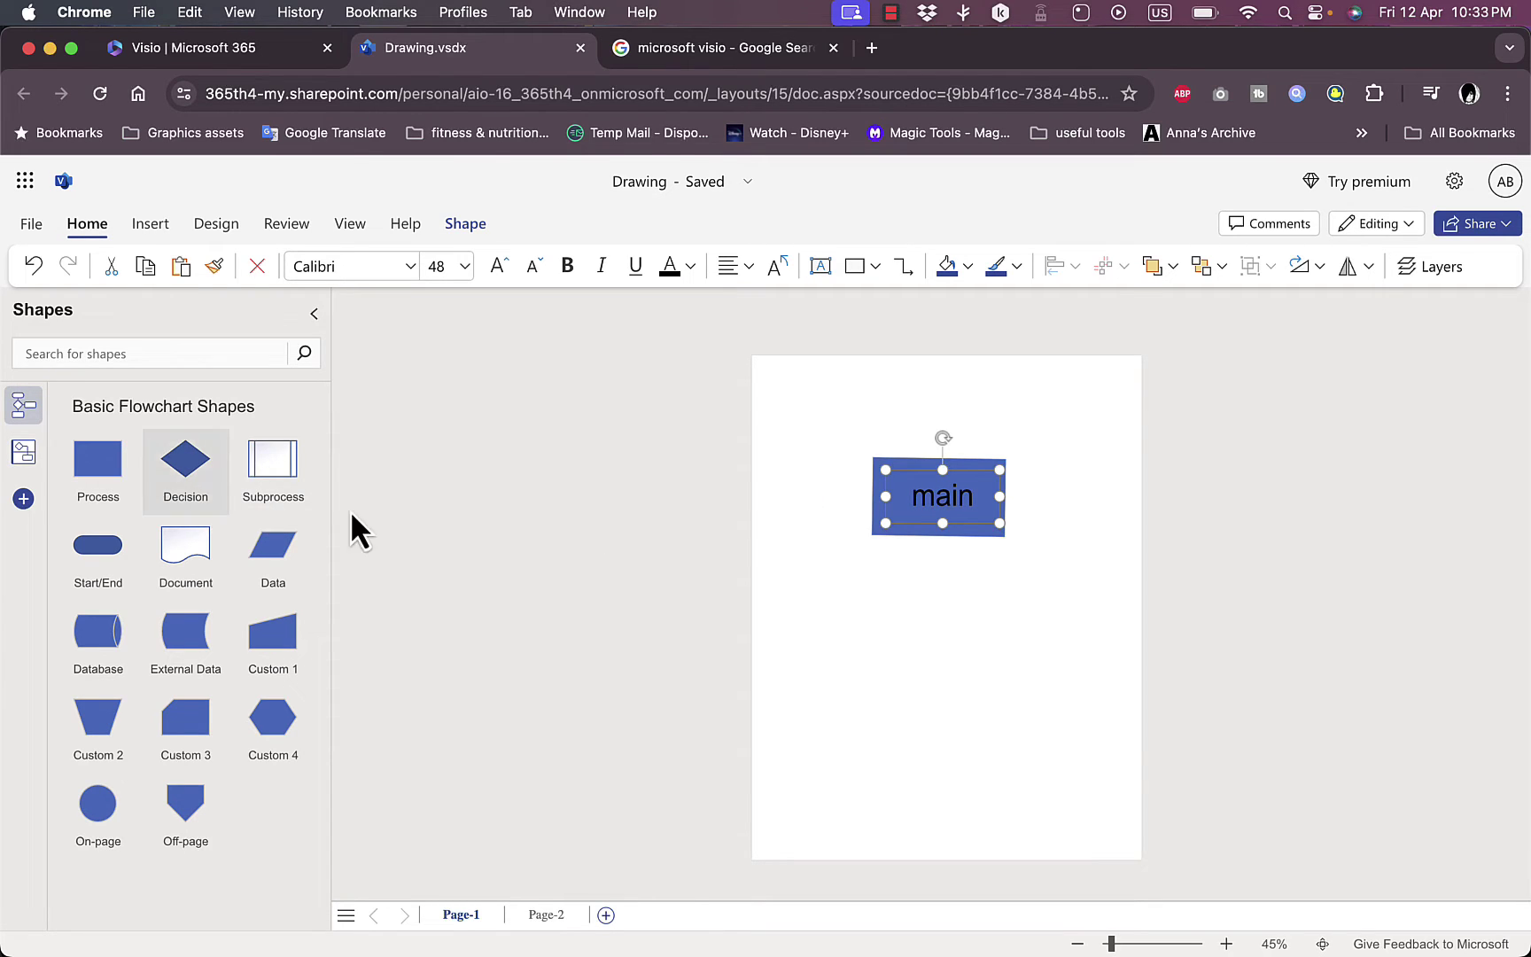
Step: Add the Arrow Shapes stencil to the Shapes panel
{"action": "left_click", "coordinate": [24, 499]}
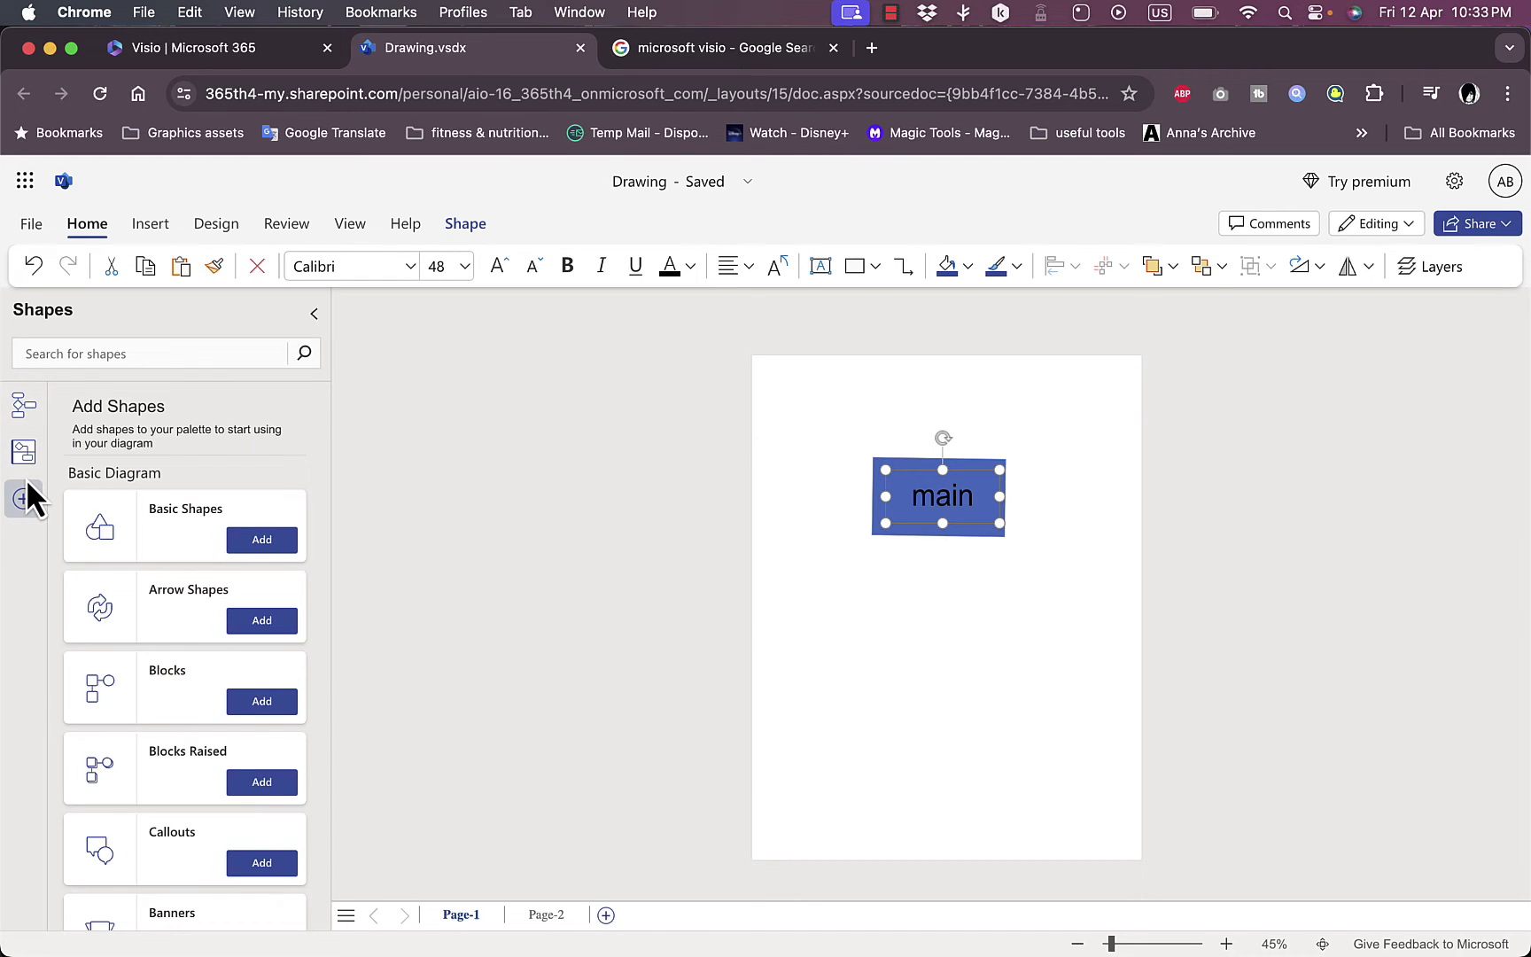
{"action": "left_click", "coordinate": [256, 626]}
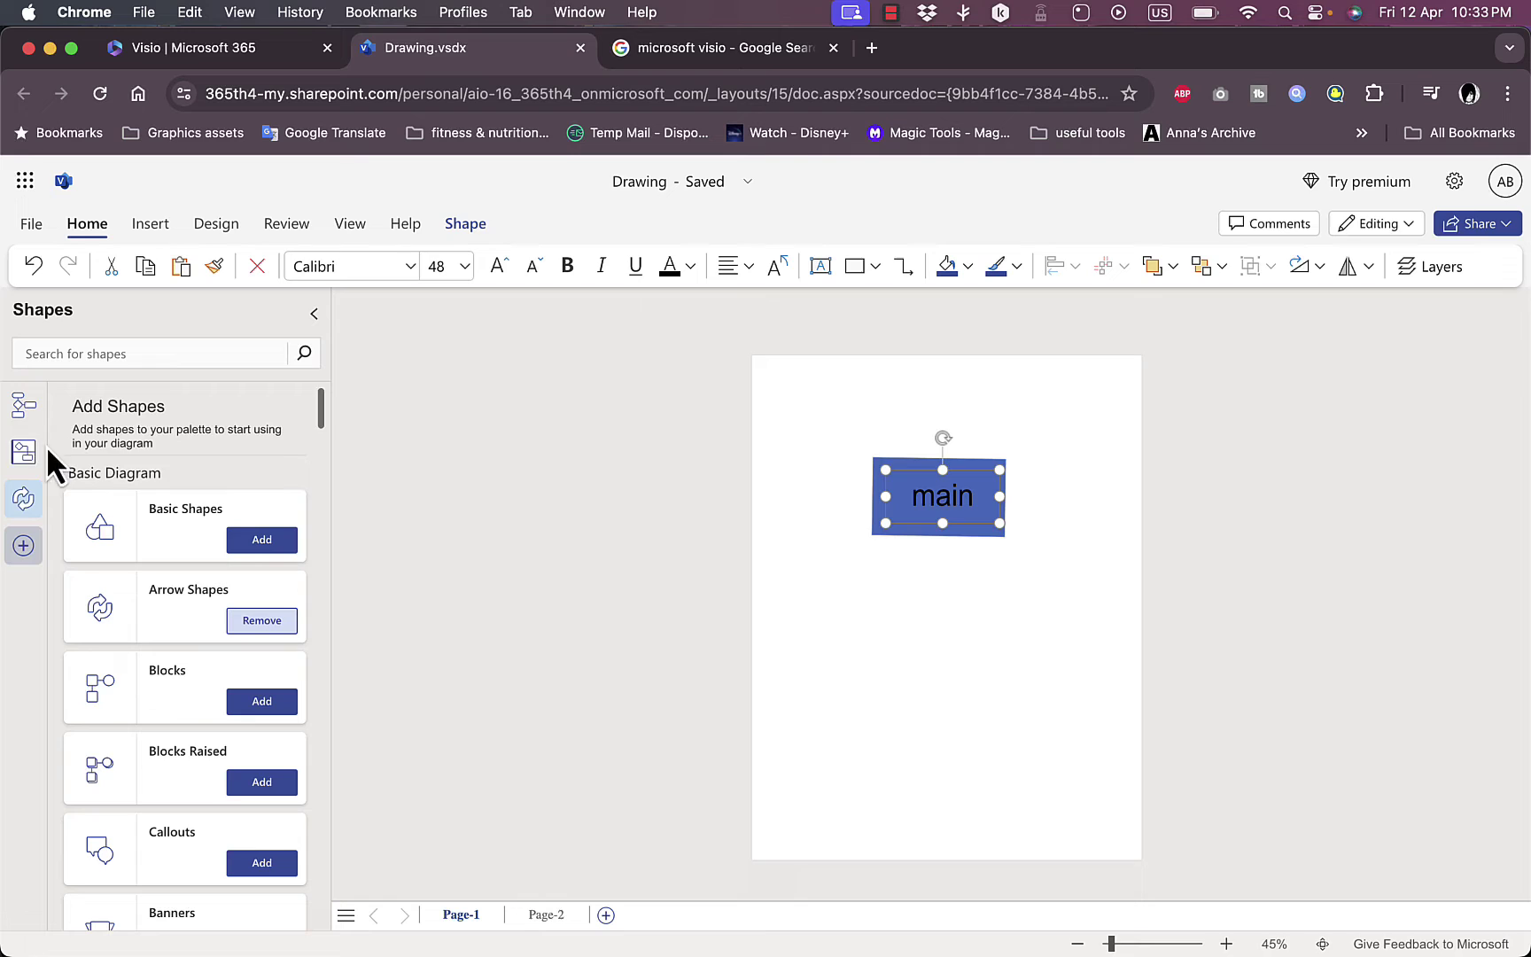
{"action": "left_click", "coordinate": [24, 499]}
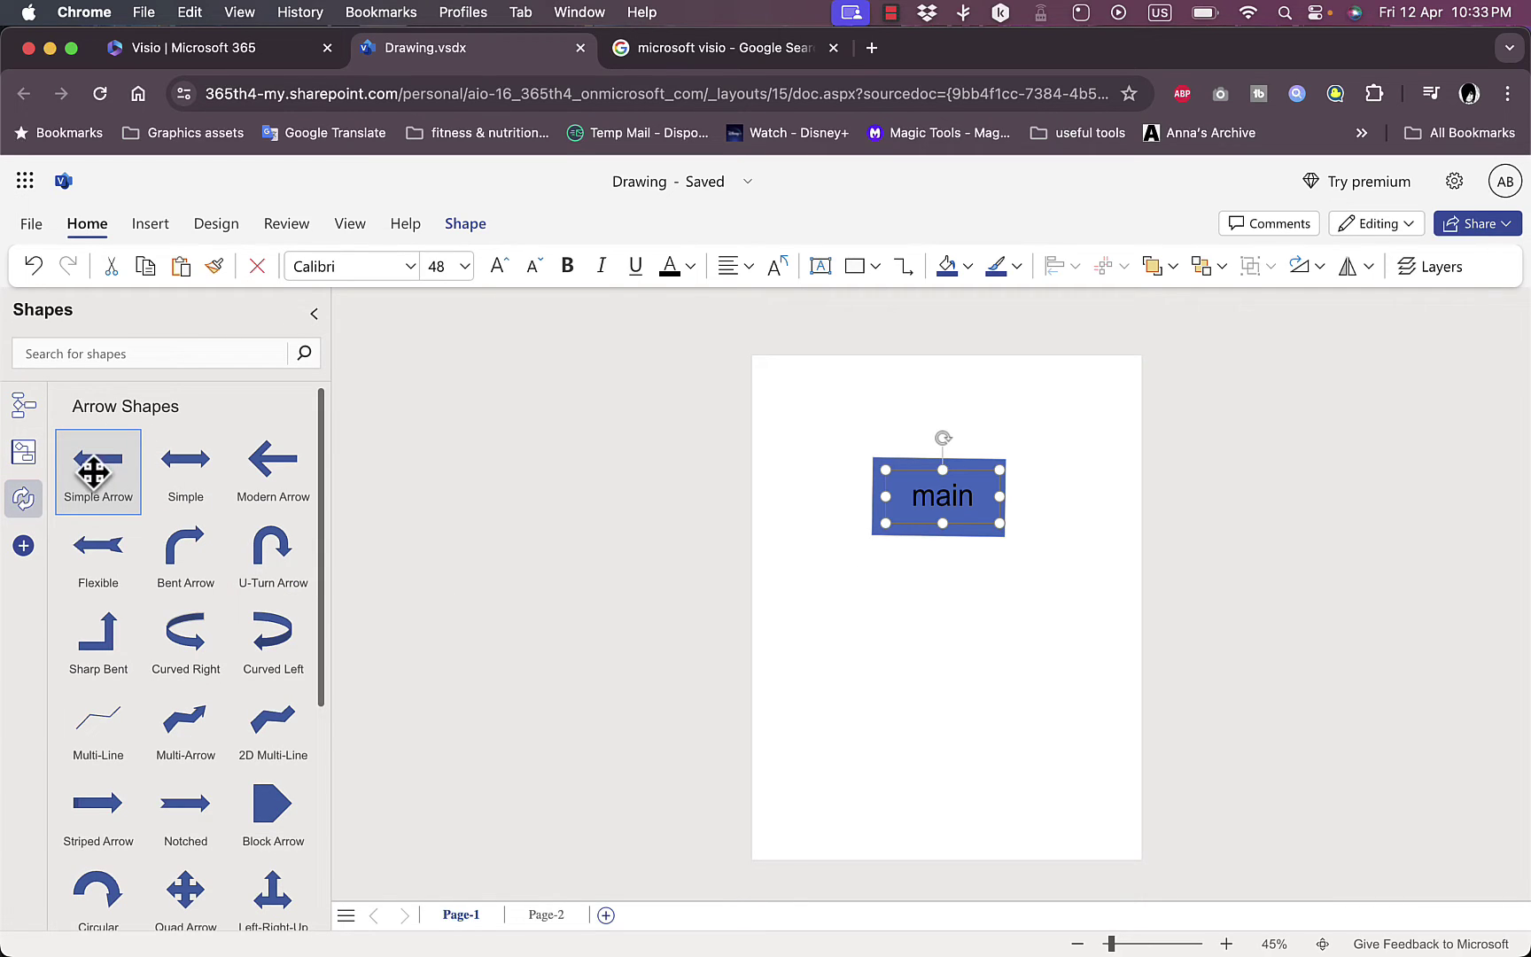
Step: Place a Sharp Bent arrow below main, rotated and stretched into a long L pointing right
{"action": "left_click_drag", "start_coordinate": [105, 628], "coordinate": [995, 591]}
{"action": "left_click_drag", "start_coordinate": [998, 532], "coordinate": [1083, 614]}
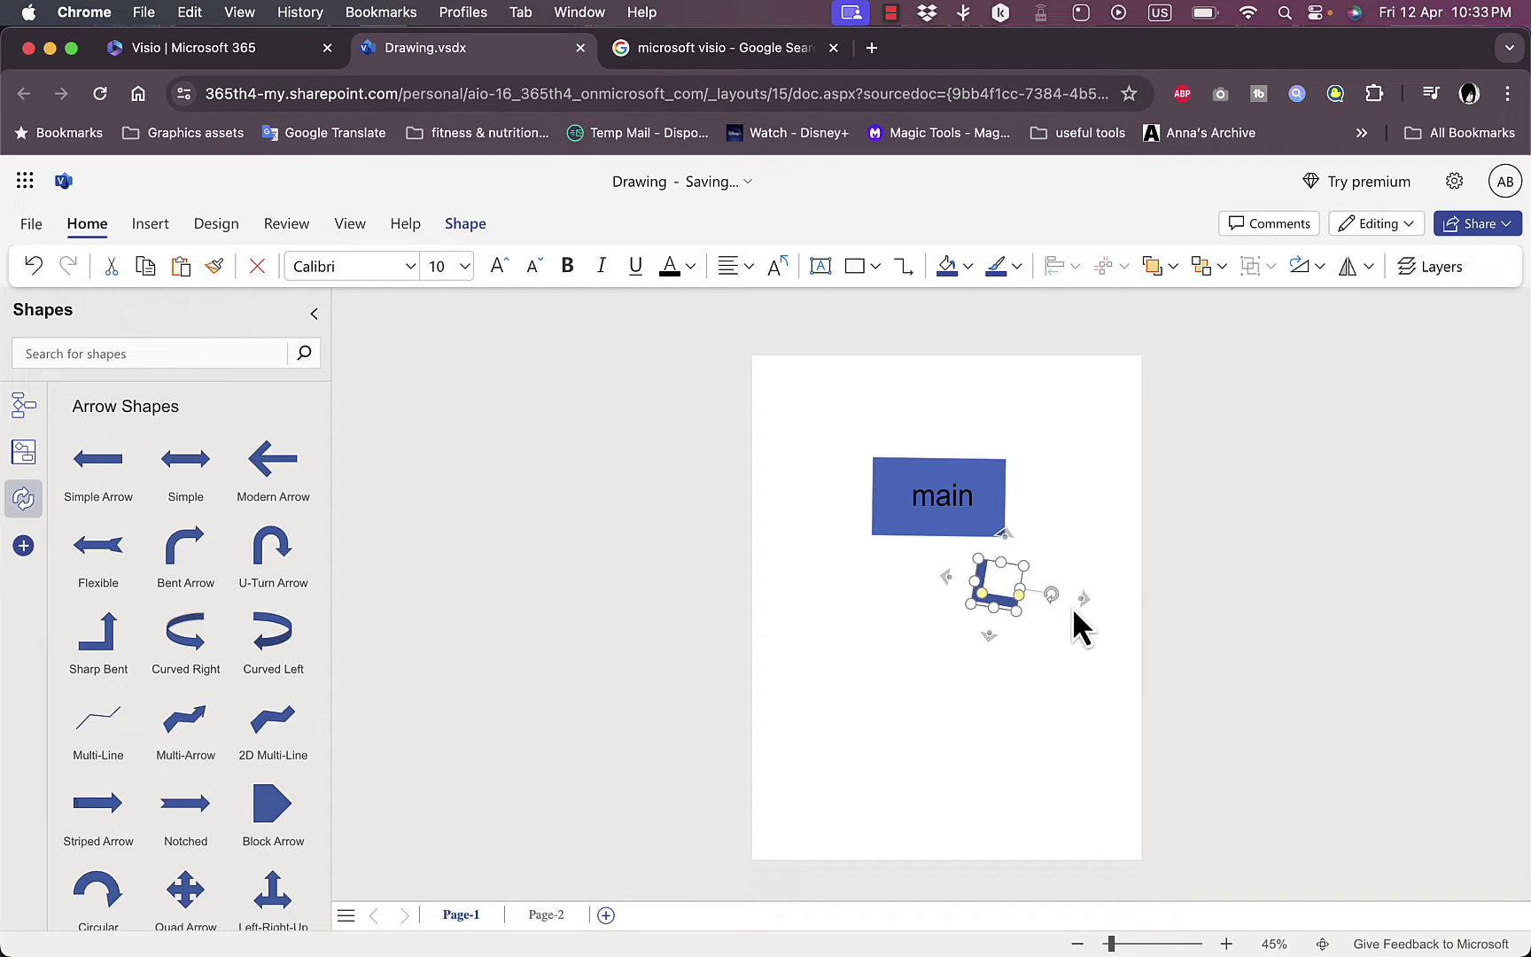
{"action": "left_click_drag", "start_coordinate": [968, 603], "coordinate": [823, 656]}
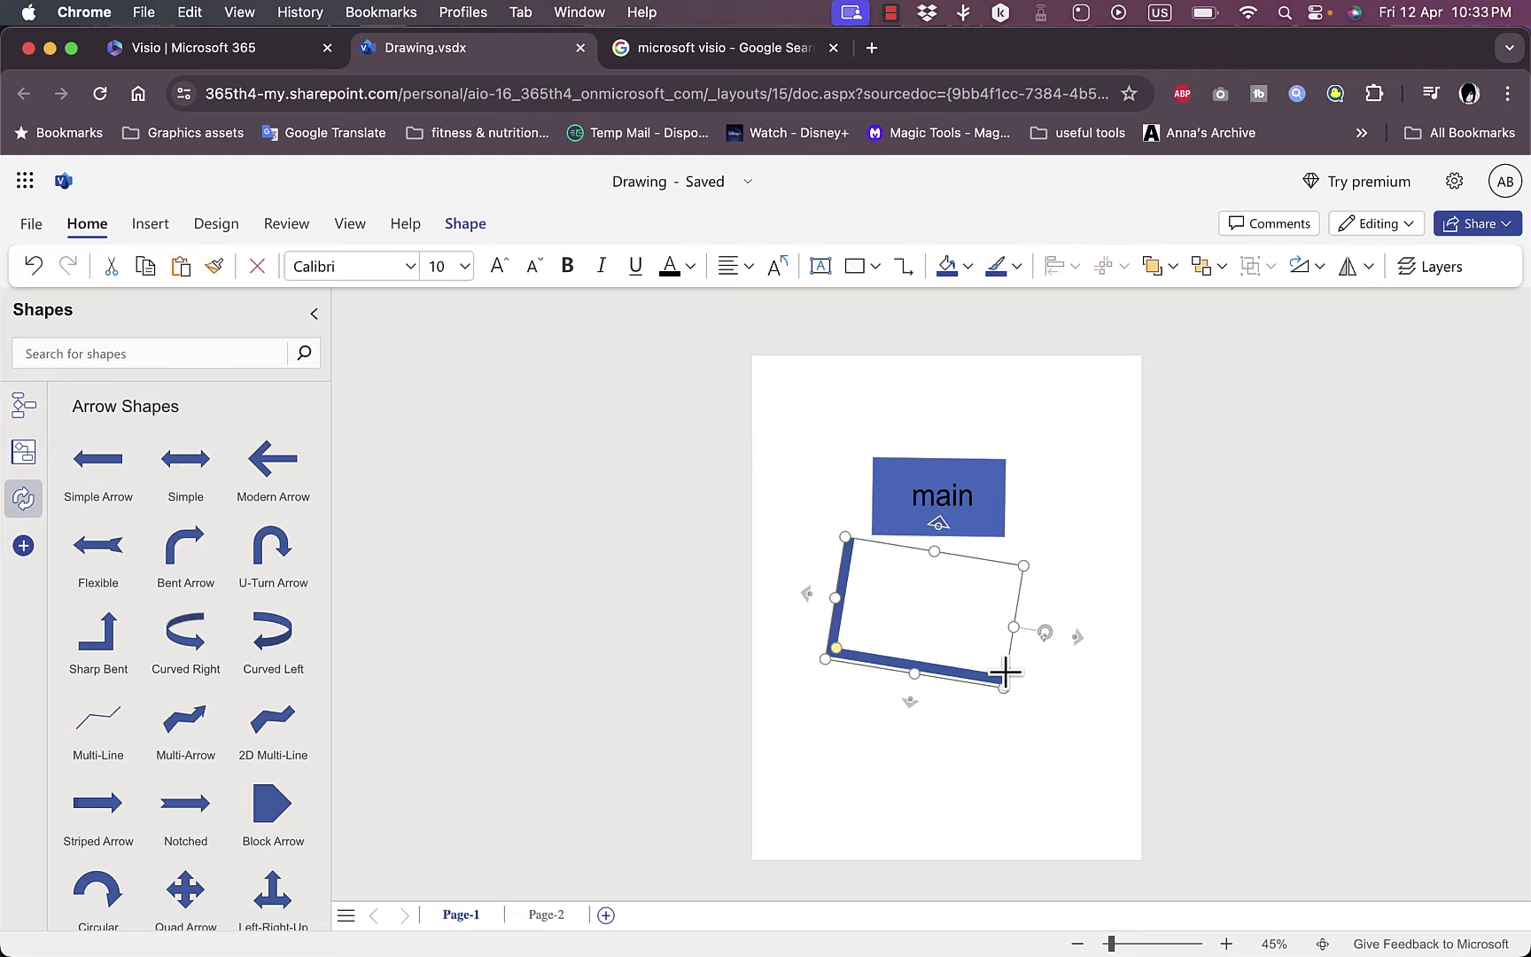
{"action": "left_click_drag", "start_coordinate": [1005, 673], "coordinate": [1025, 605]}
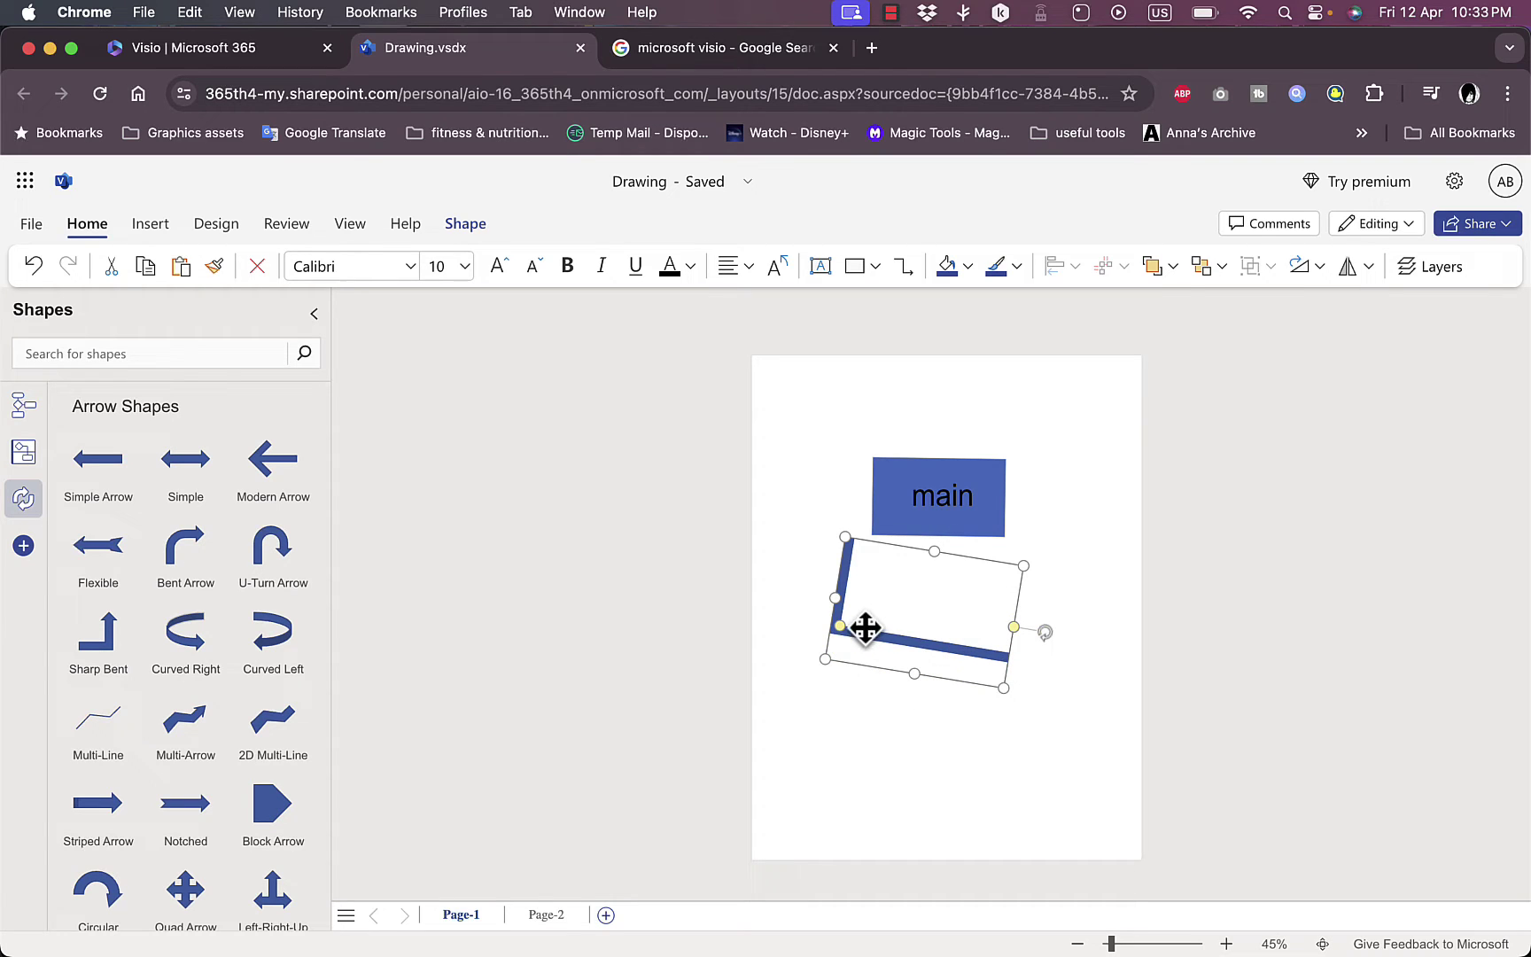
{"action": "mouse_move", "coordinate": [839, 626]}
{"action": "left_mouse_down"}
{"action": "mouse_move", "coordinate": [897, 630]}
{"action": "mouse_move", "coordinate": [833, 628]}
{"action": "left_mouse_up"}
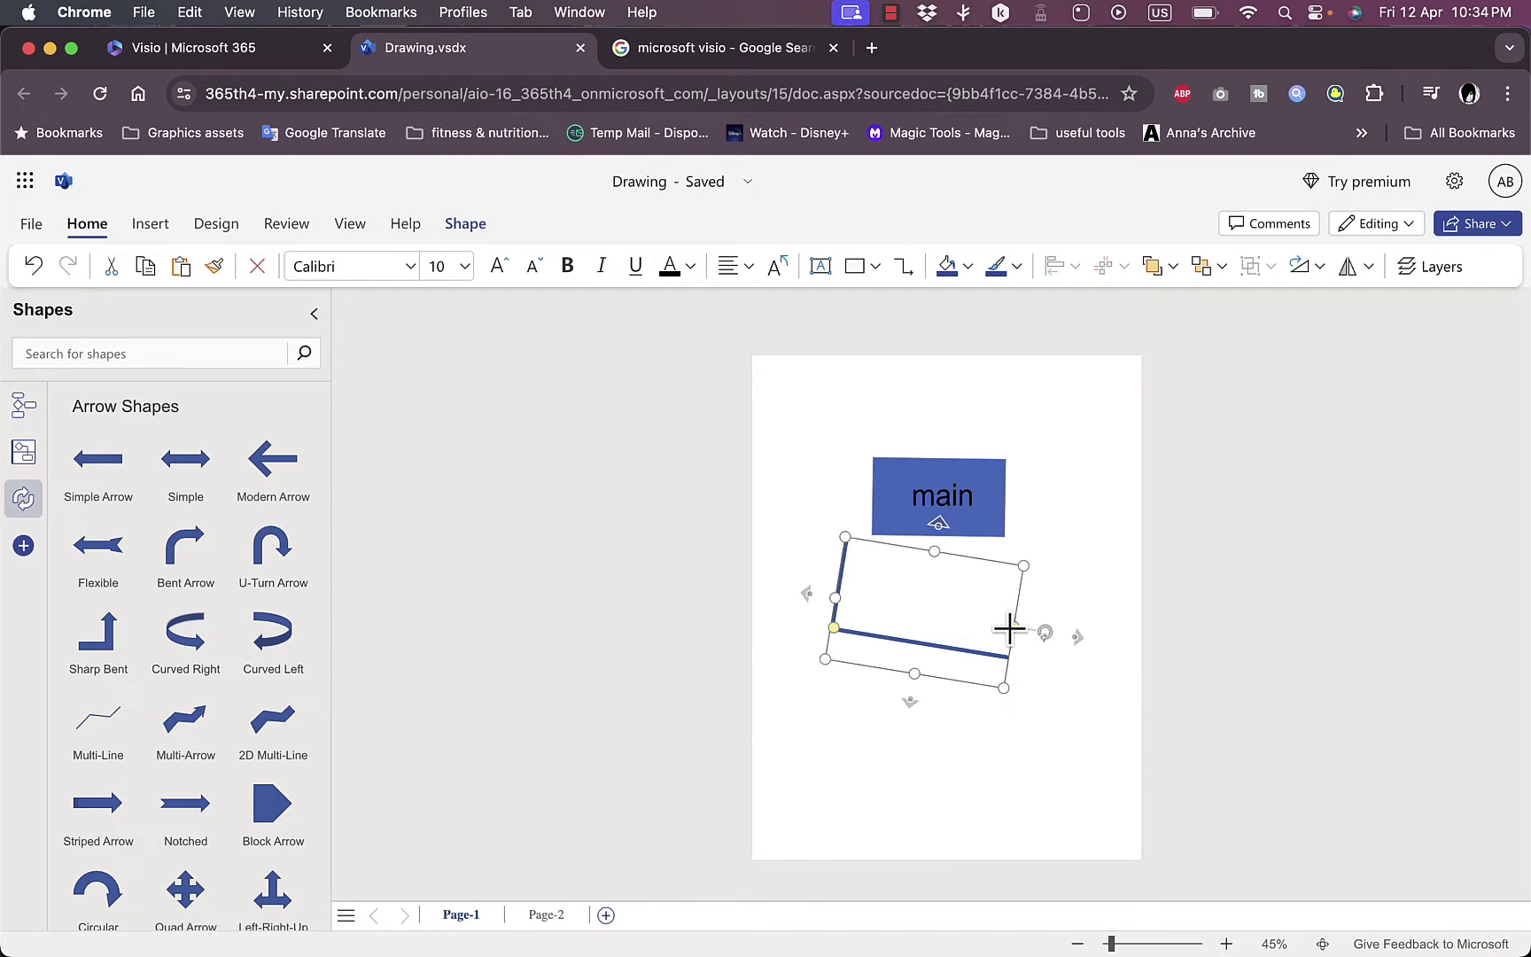
{"action": "left_click_drag", "start_coordinate": [1010, 629], "coordinate": [985, 667]}
{"action": "left_click", "coordinate": [781, 821]}
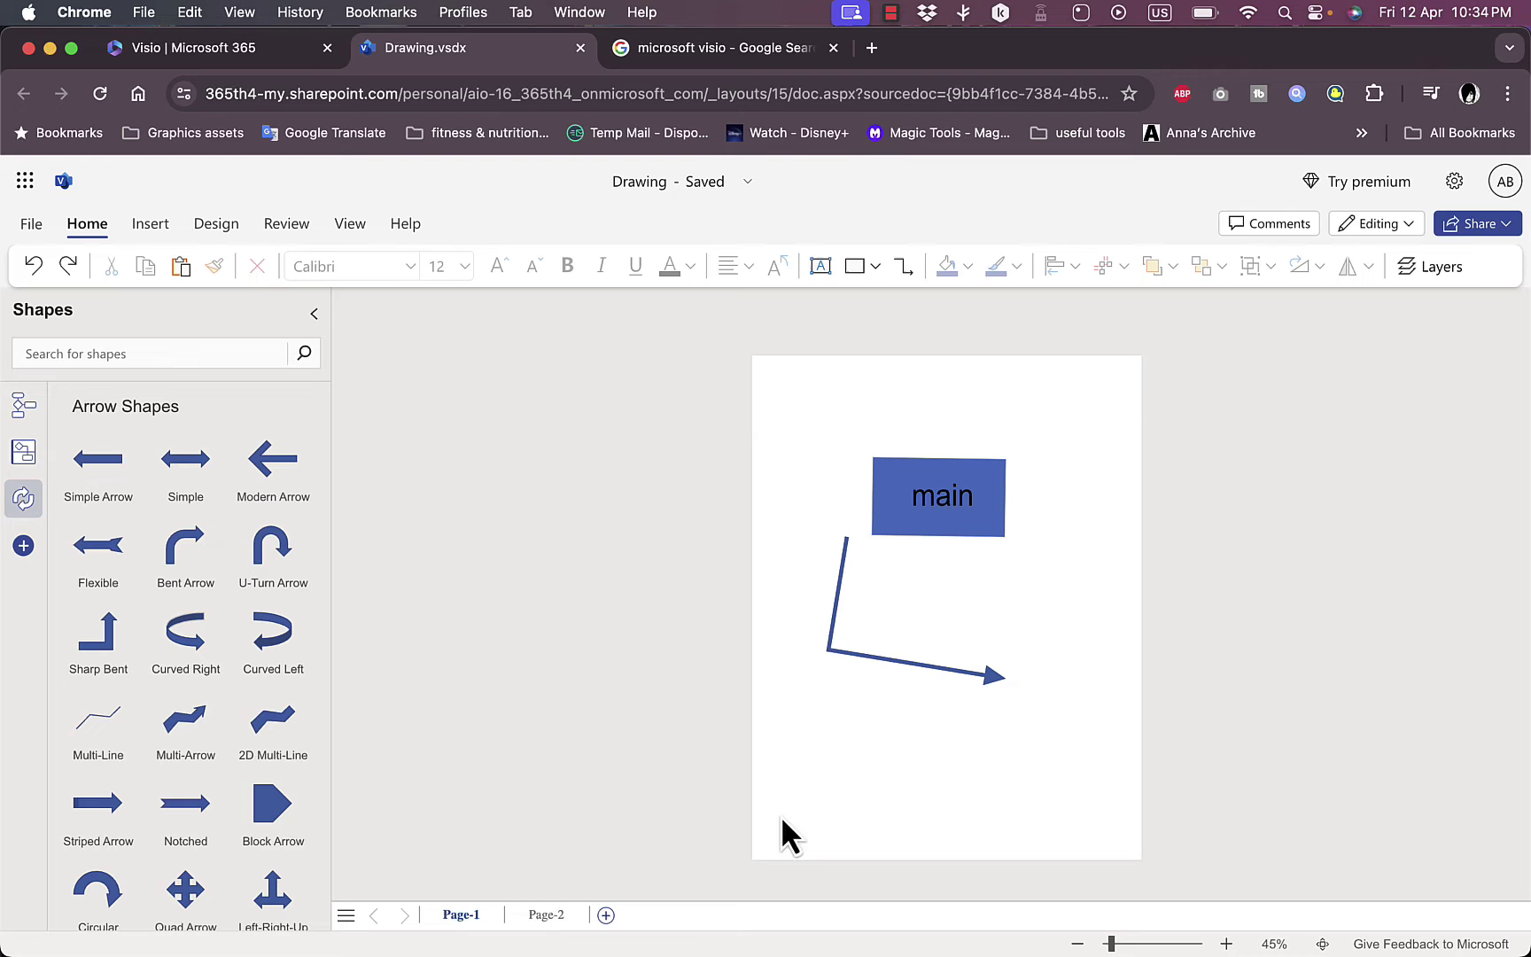
Step: Auto-connect a Process rectangle from the bent arrow and position it below the arrowhead
{"action": "left_click", "coordinate": [23, 406]}
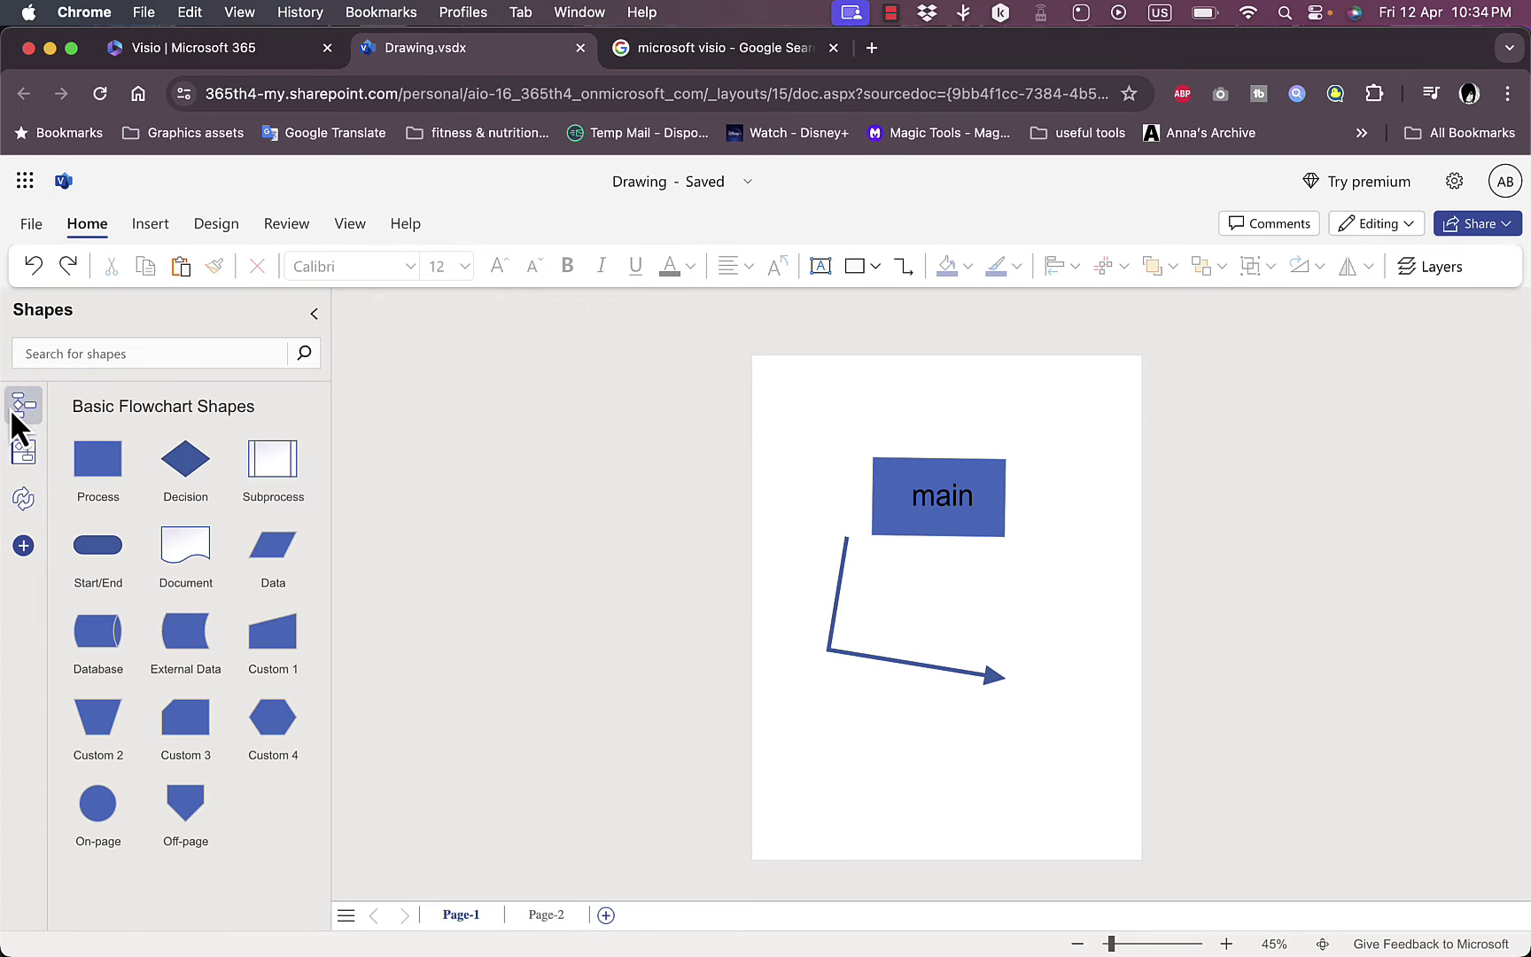
{"action": "left_click", "coordinate": [840, 638]}
{"action": "left_click", "coordinate": [882, 506]}
{"action": "left_click", "coordinate": [839, 615]}
{"action": "left_click_drag", "start_coordinate": [1033, 586], "coordinate": [1011, 596]}
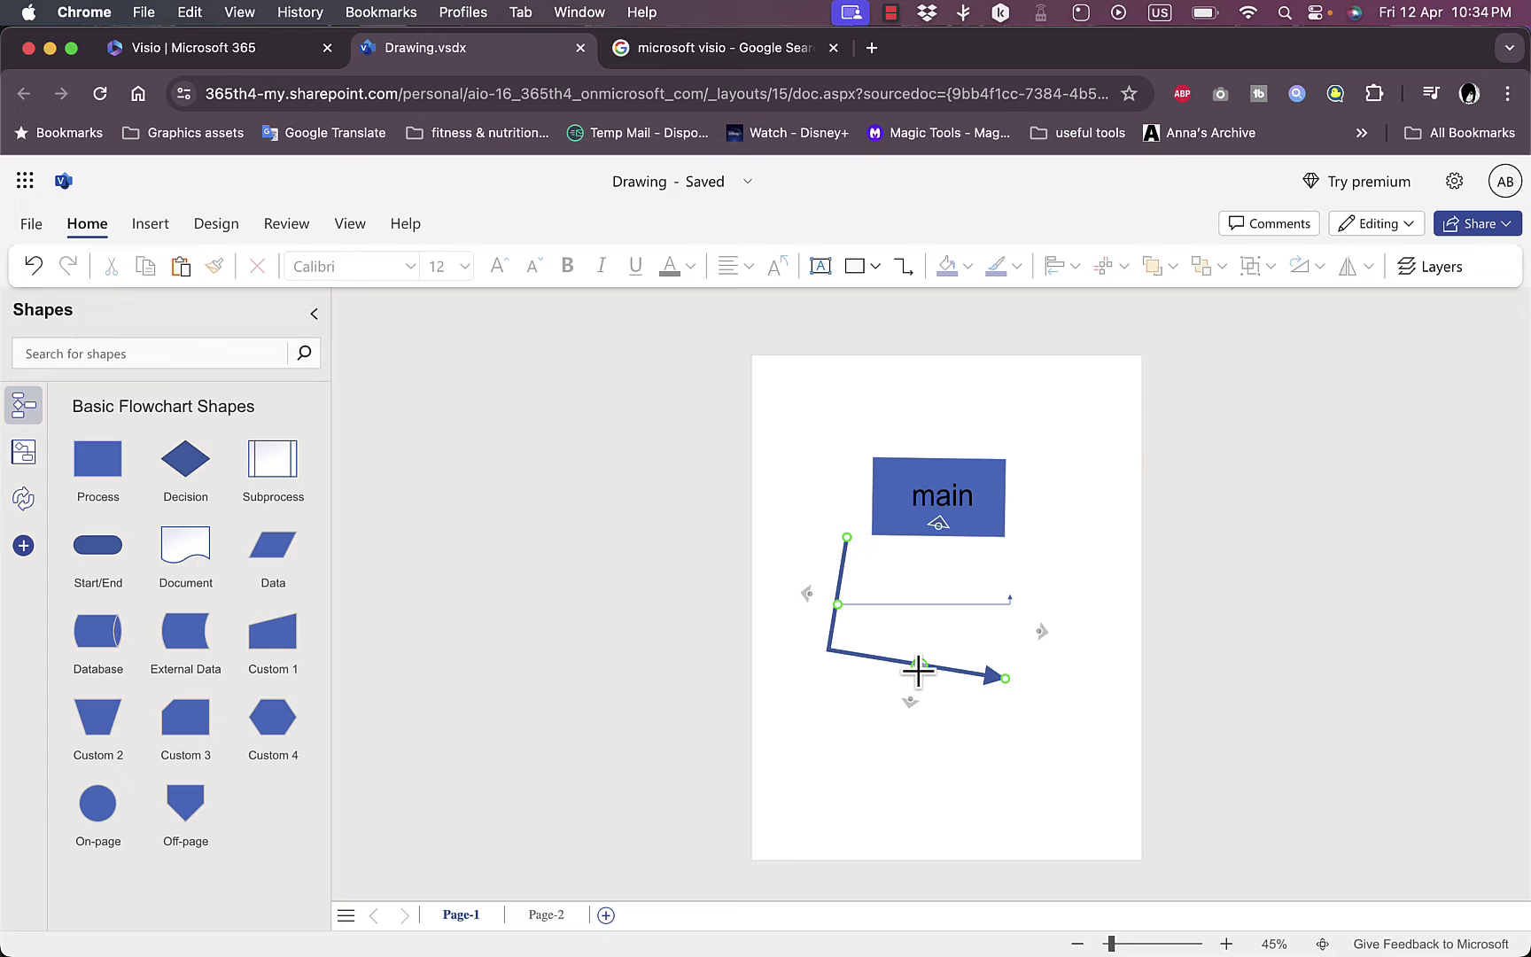
{"action": "mouse_move", "coordinate": [910, 700]}
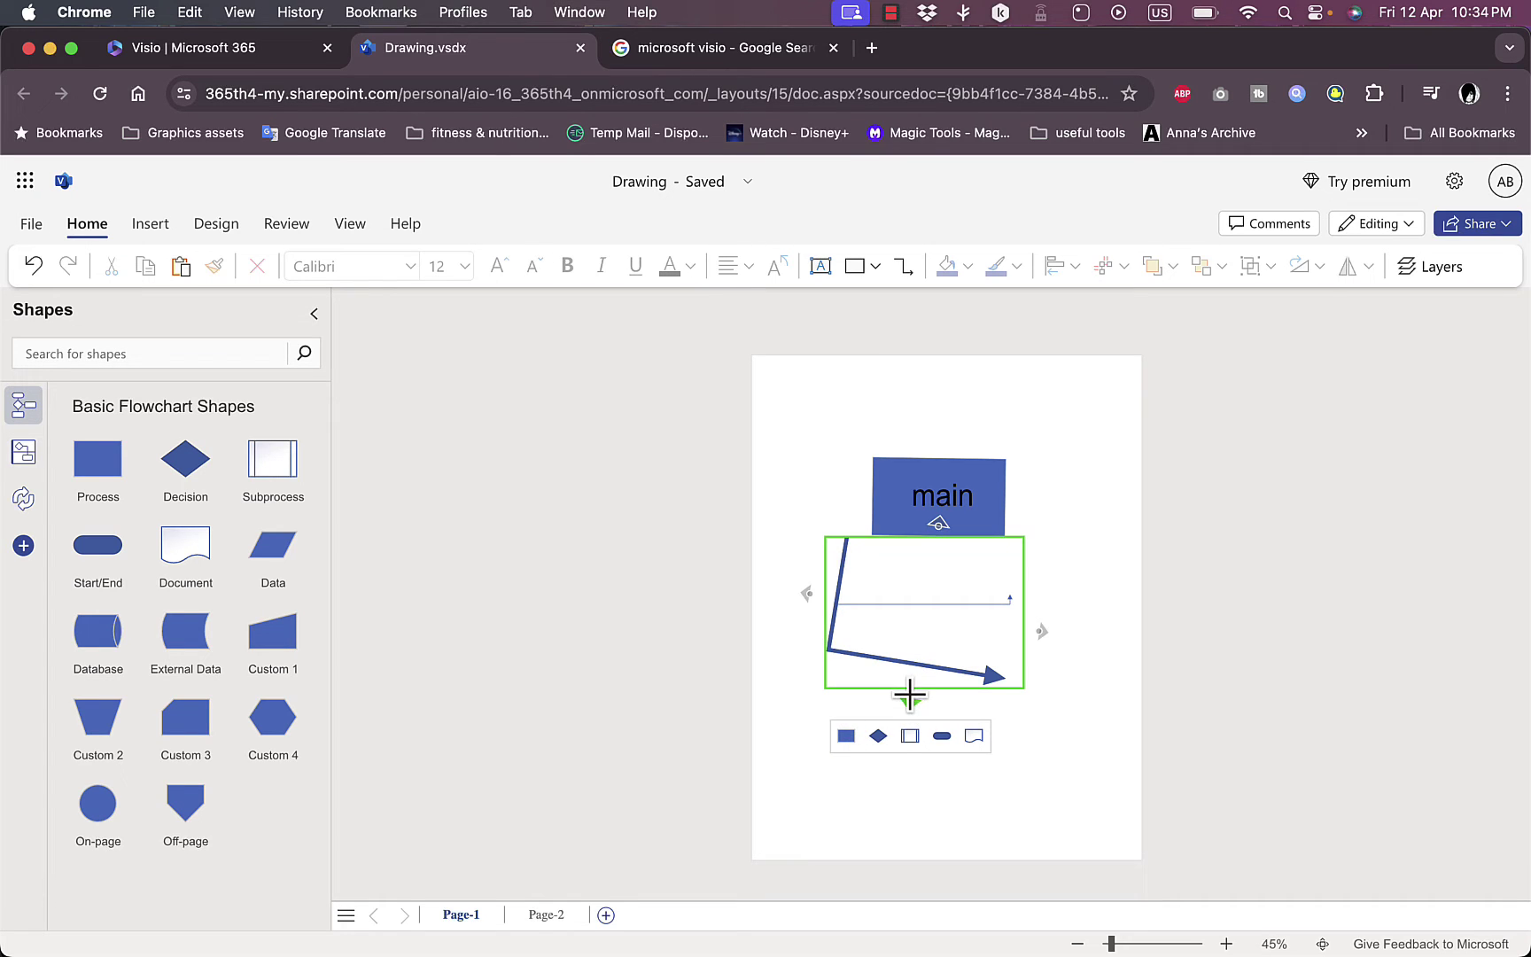
{"action": "left_click", "coordinate": [850, 735]}
{"action": "left_click_drag", "start_coordinate": [929, 725], "coordinate": [919, 784]}
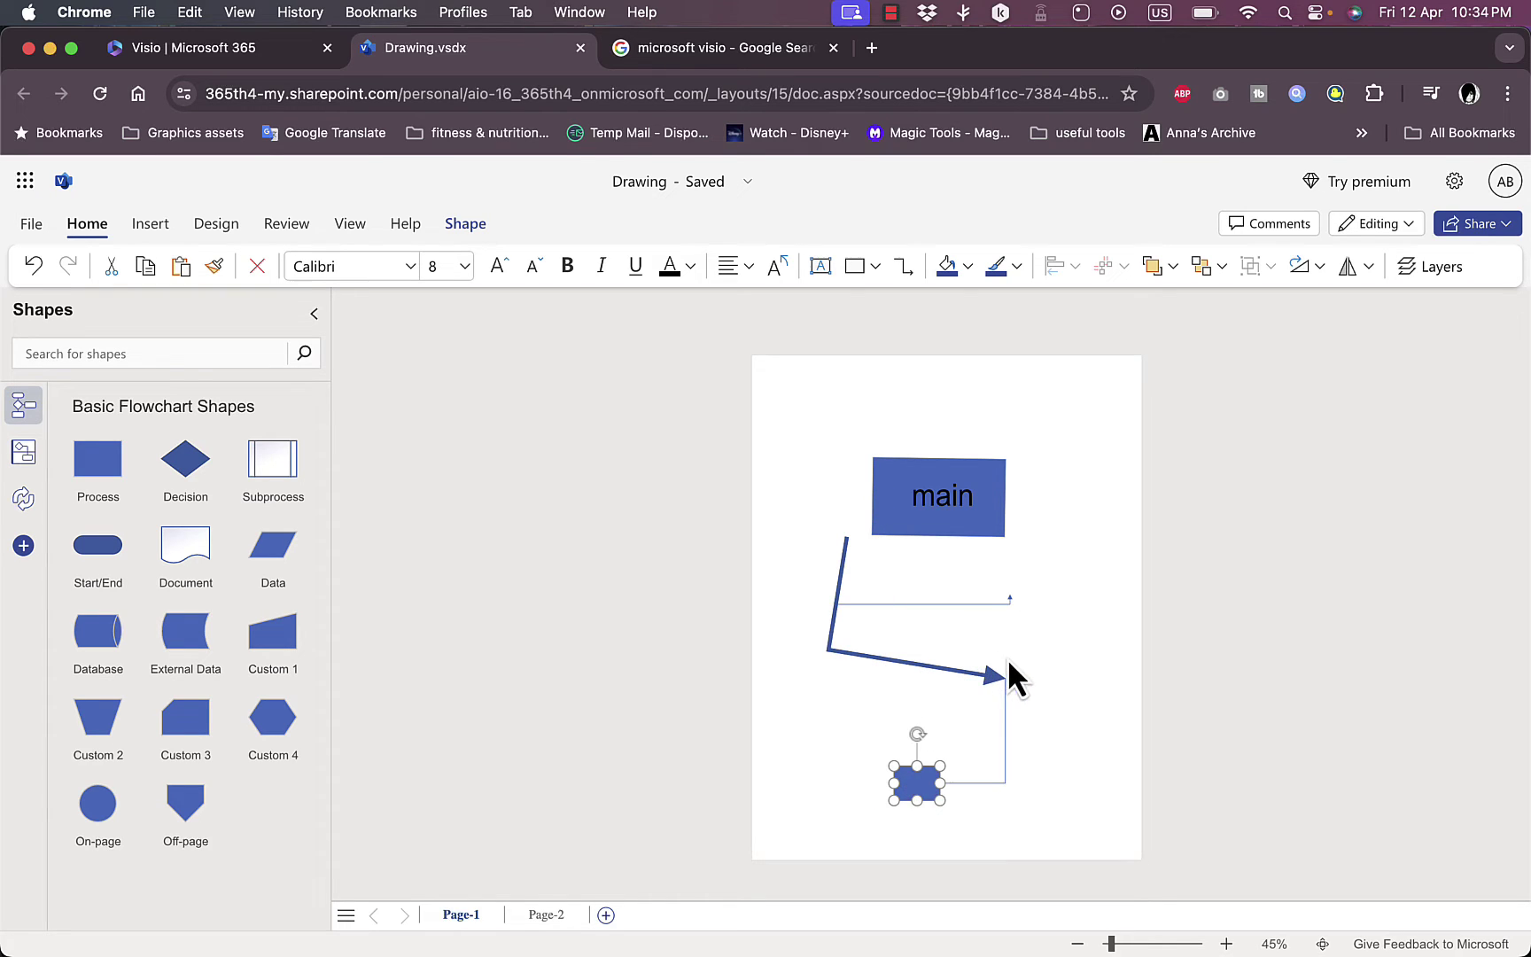
{"action": "left_click_drag", "start_coordinate": [937, 773], "coordinate": [981, 698]}
Step: Fill the lower rectangle dark orange
{"action": "left_click", "coordinate": [960, 271]}
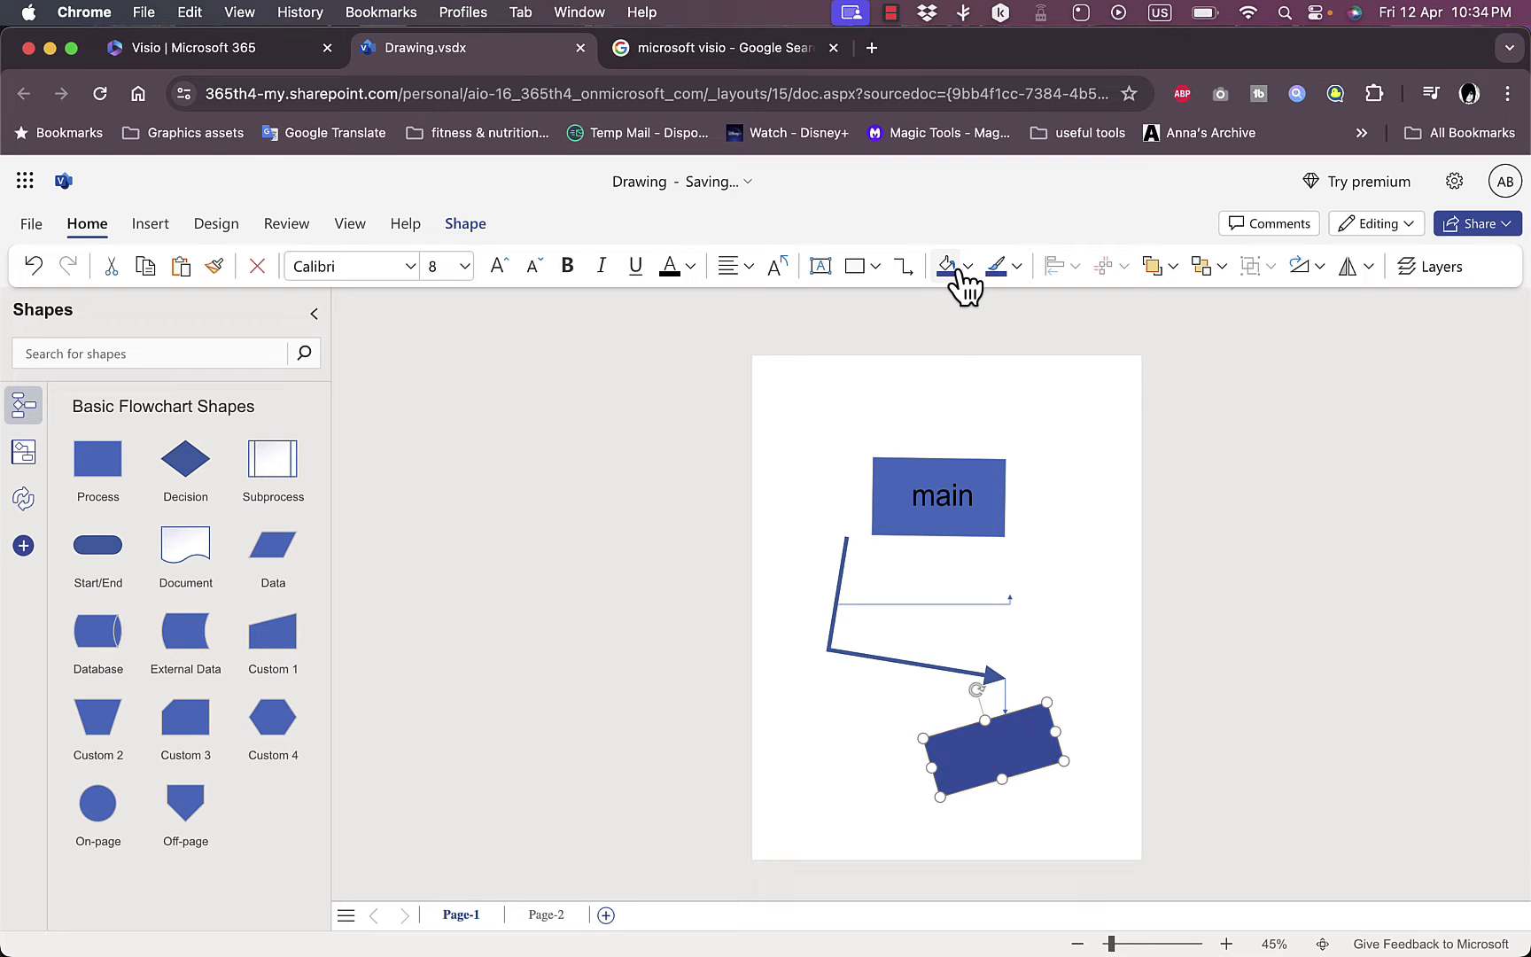
{"action": "left_click", "coordinate": [968, 270]}
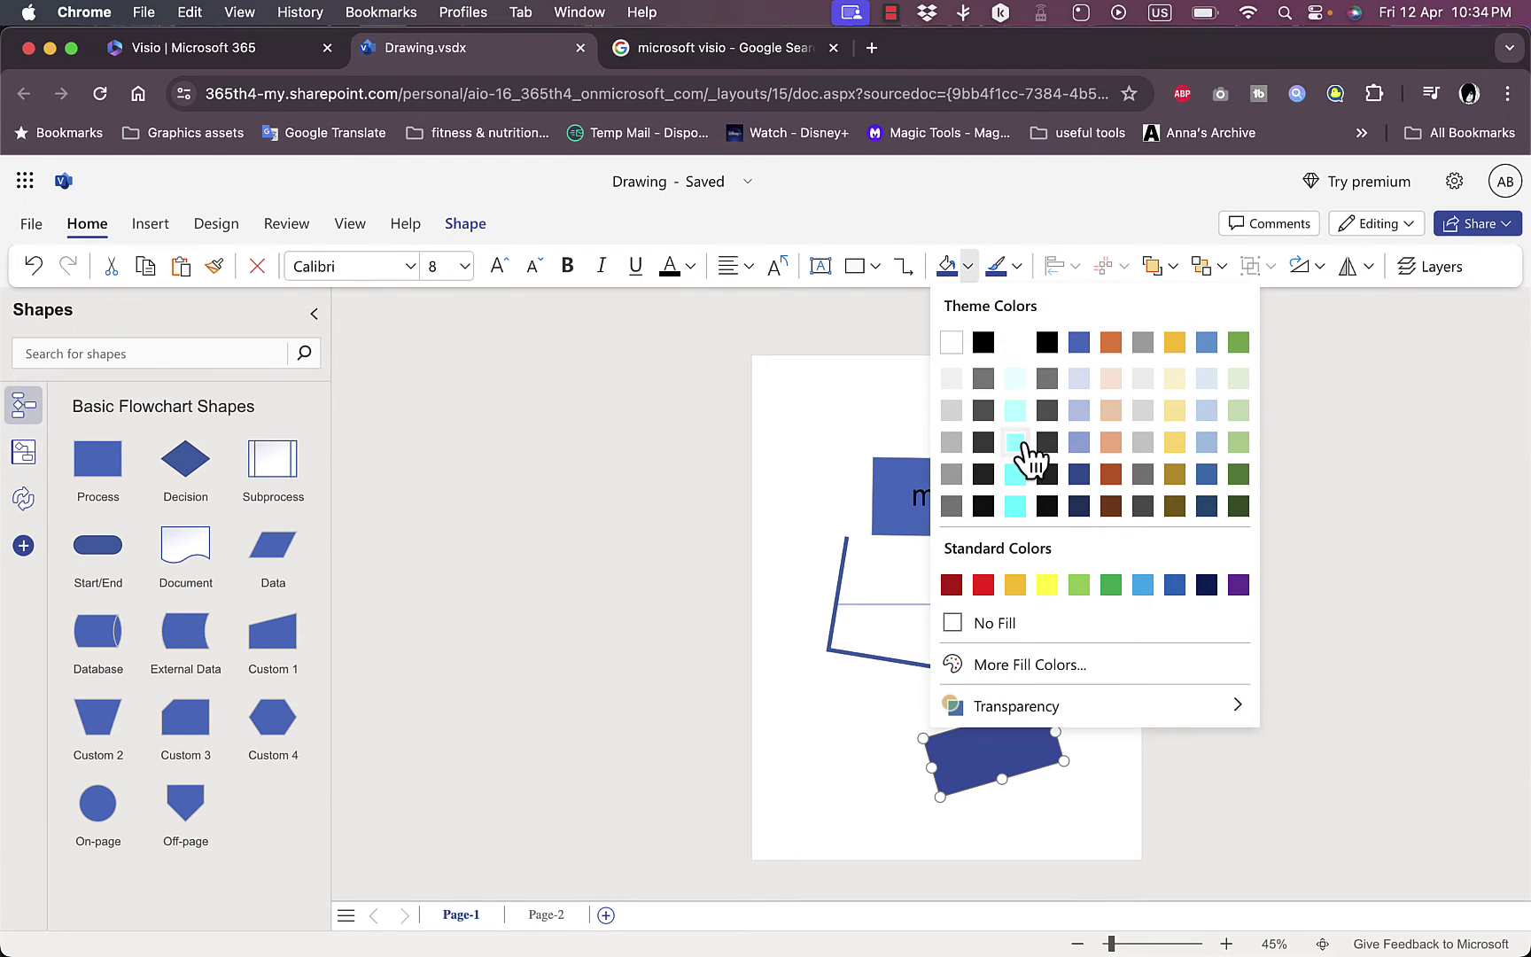
{"action": "left_click", "coordinate": [1113, 472]}
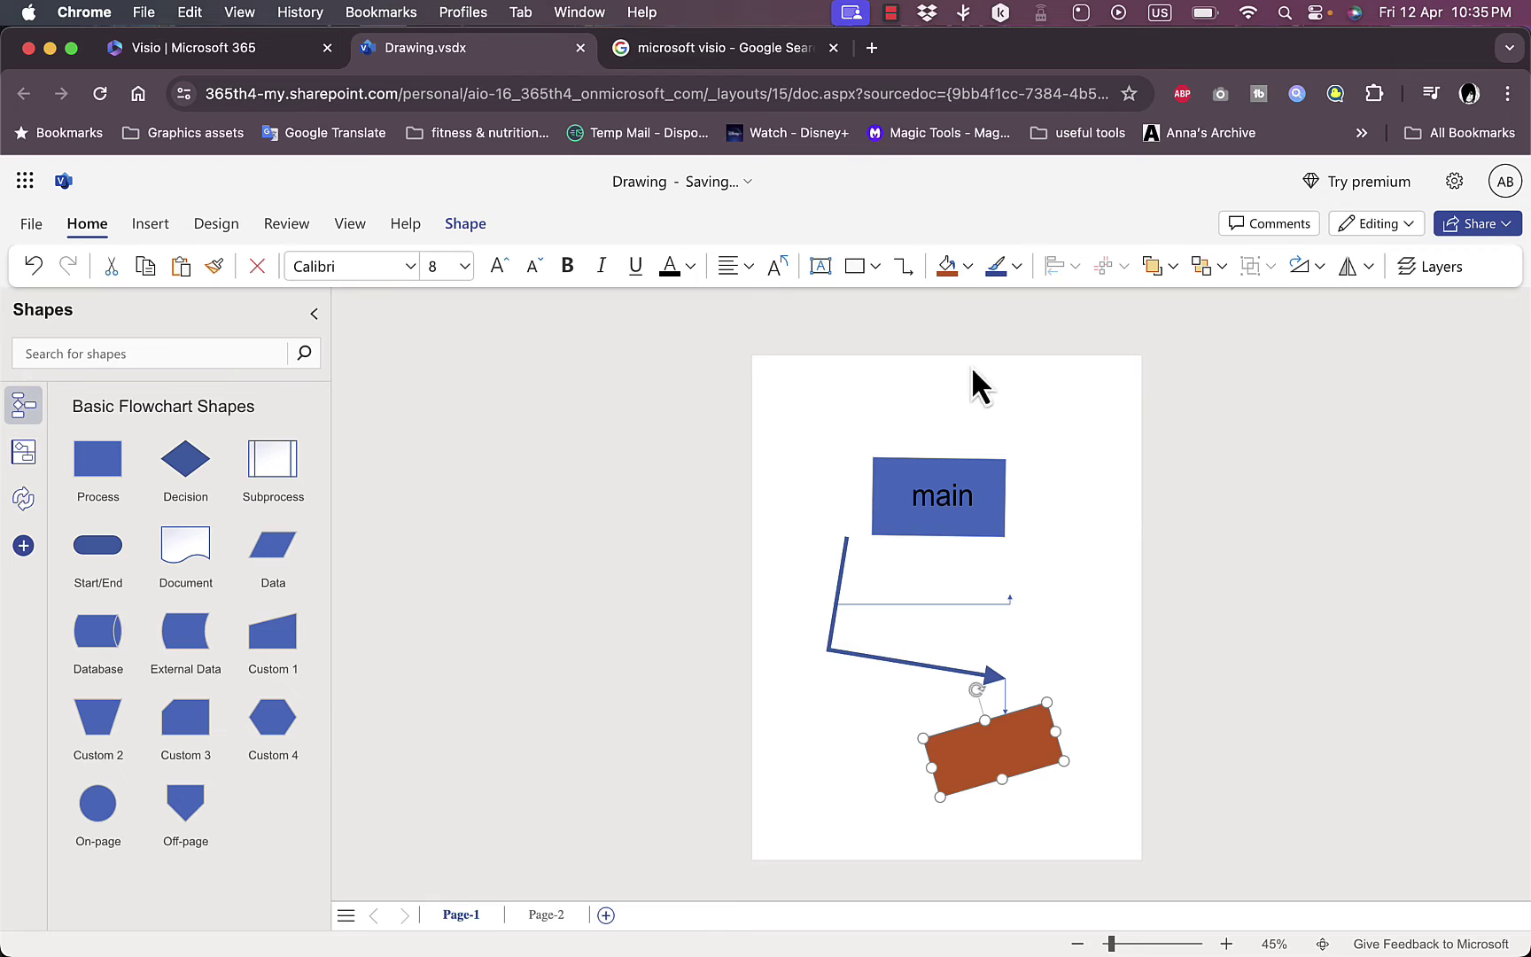
Step: Give the rectangle a black outline at the thickest line weight
{"action": "left_click", "coordinate": [1019, 267]}
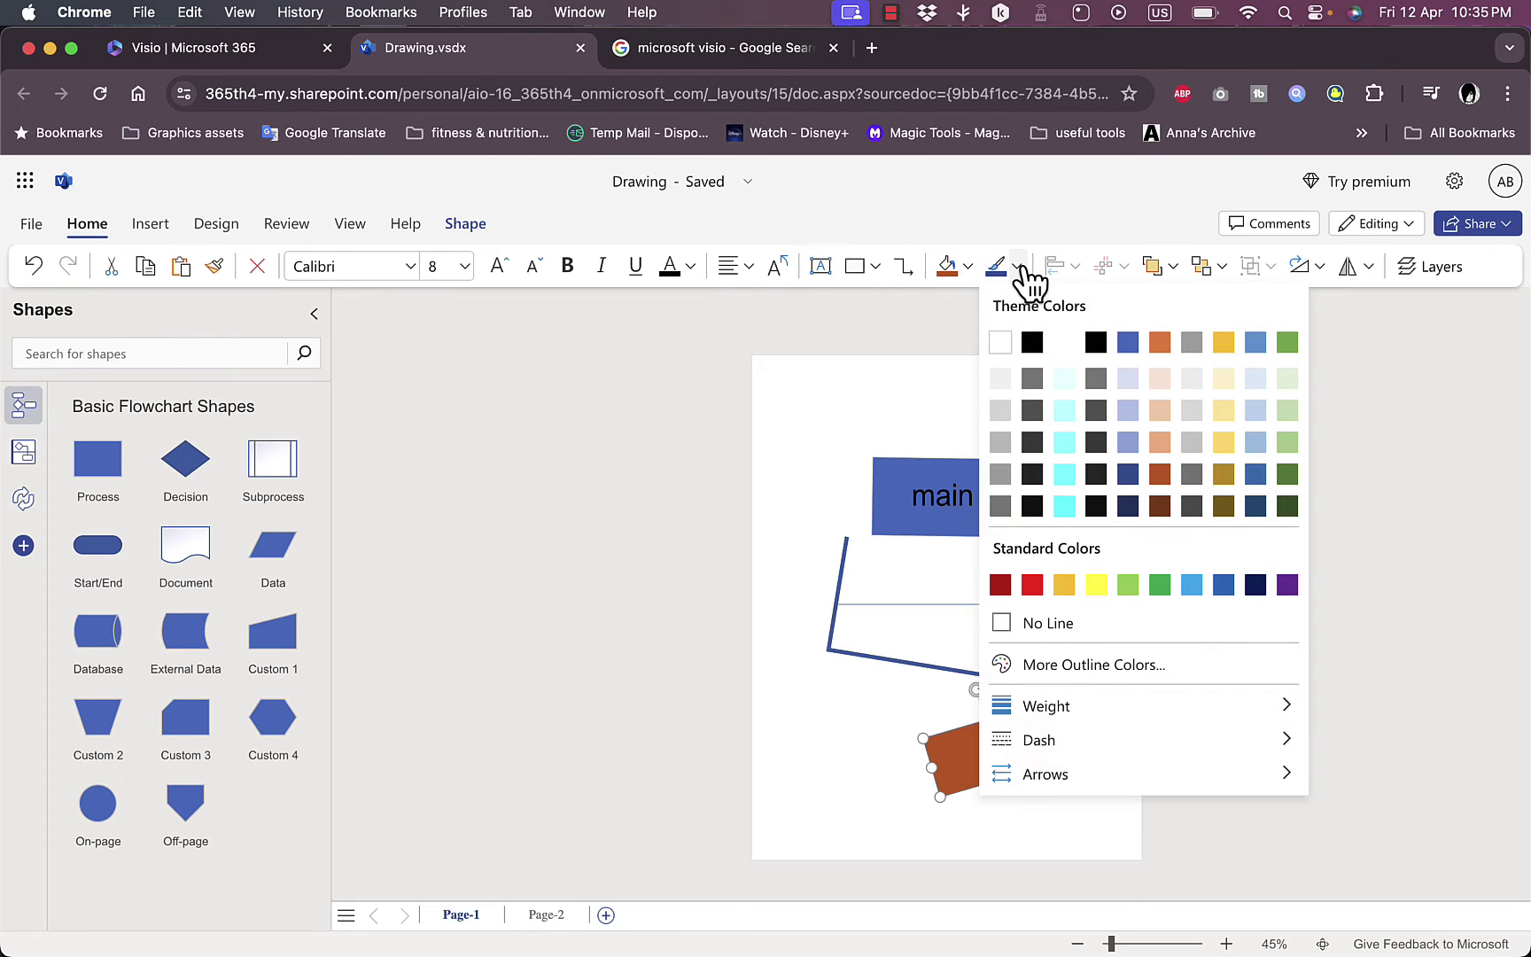
{"action": "left_click", "coordinate": [1039, 501]}
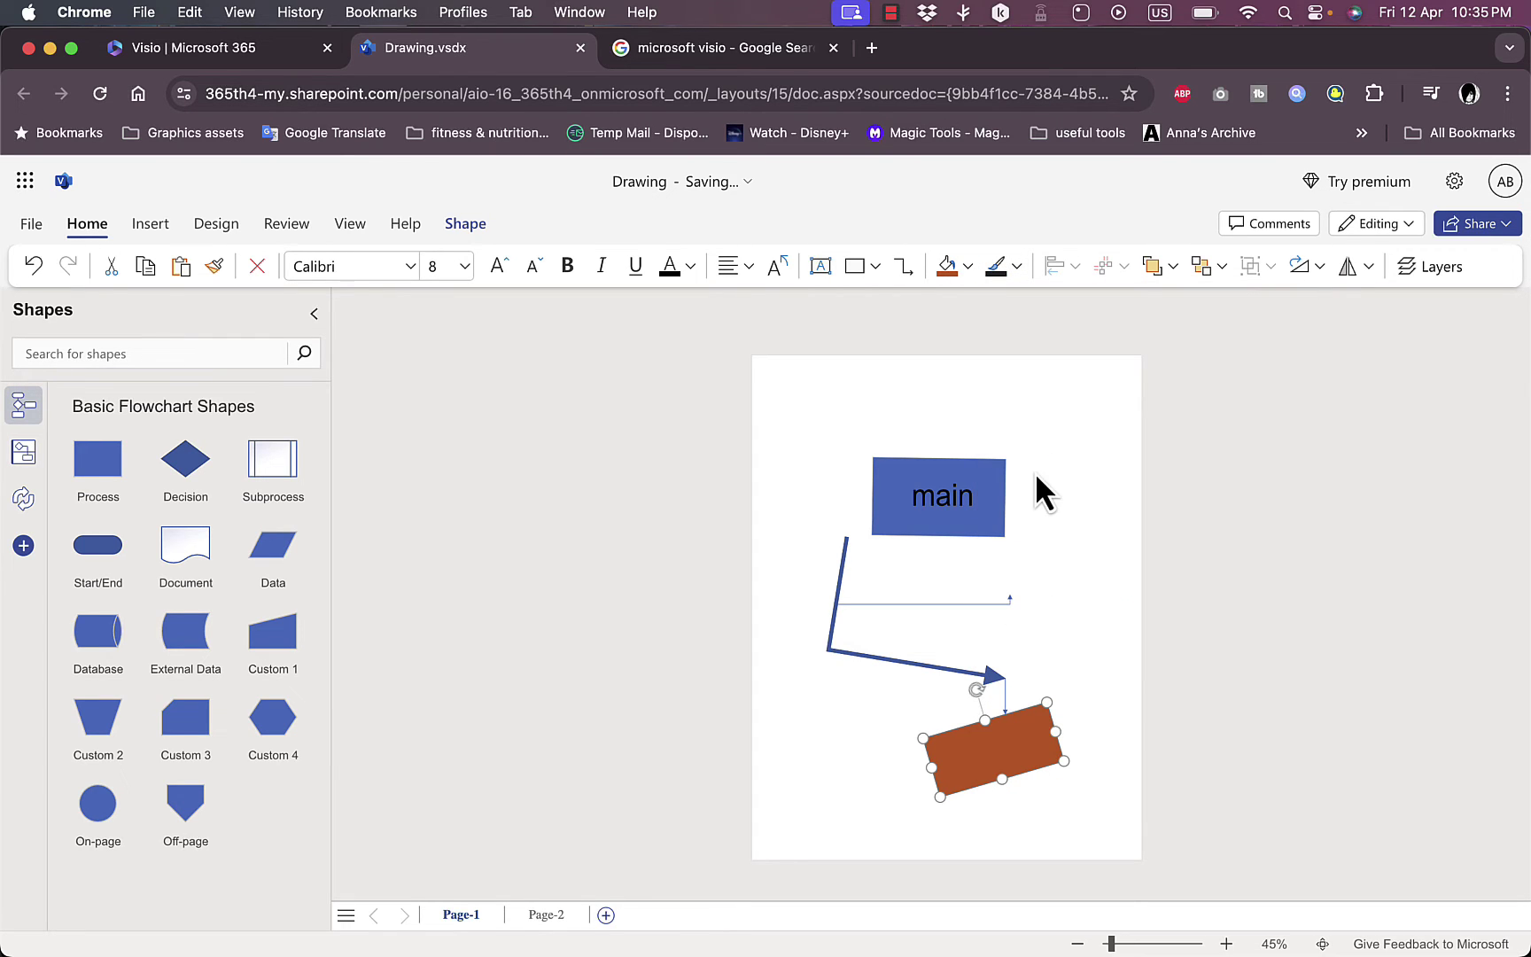
{"action": "left_click", "coordinate": [1018, 269]}
{"action": "mouse_move", "coordinate": [1076, 714]}
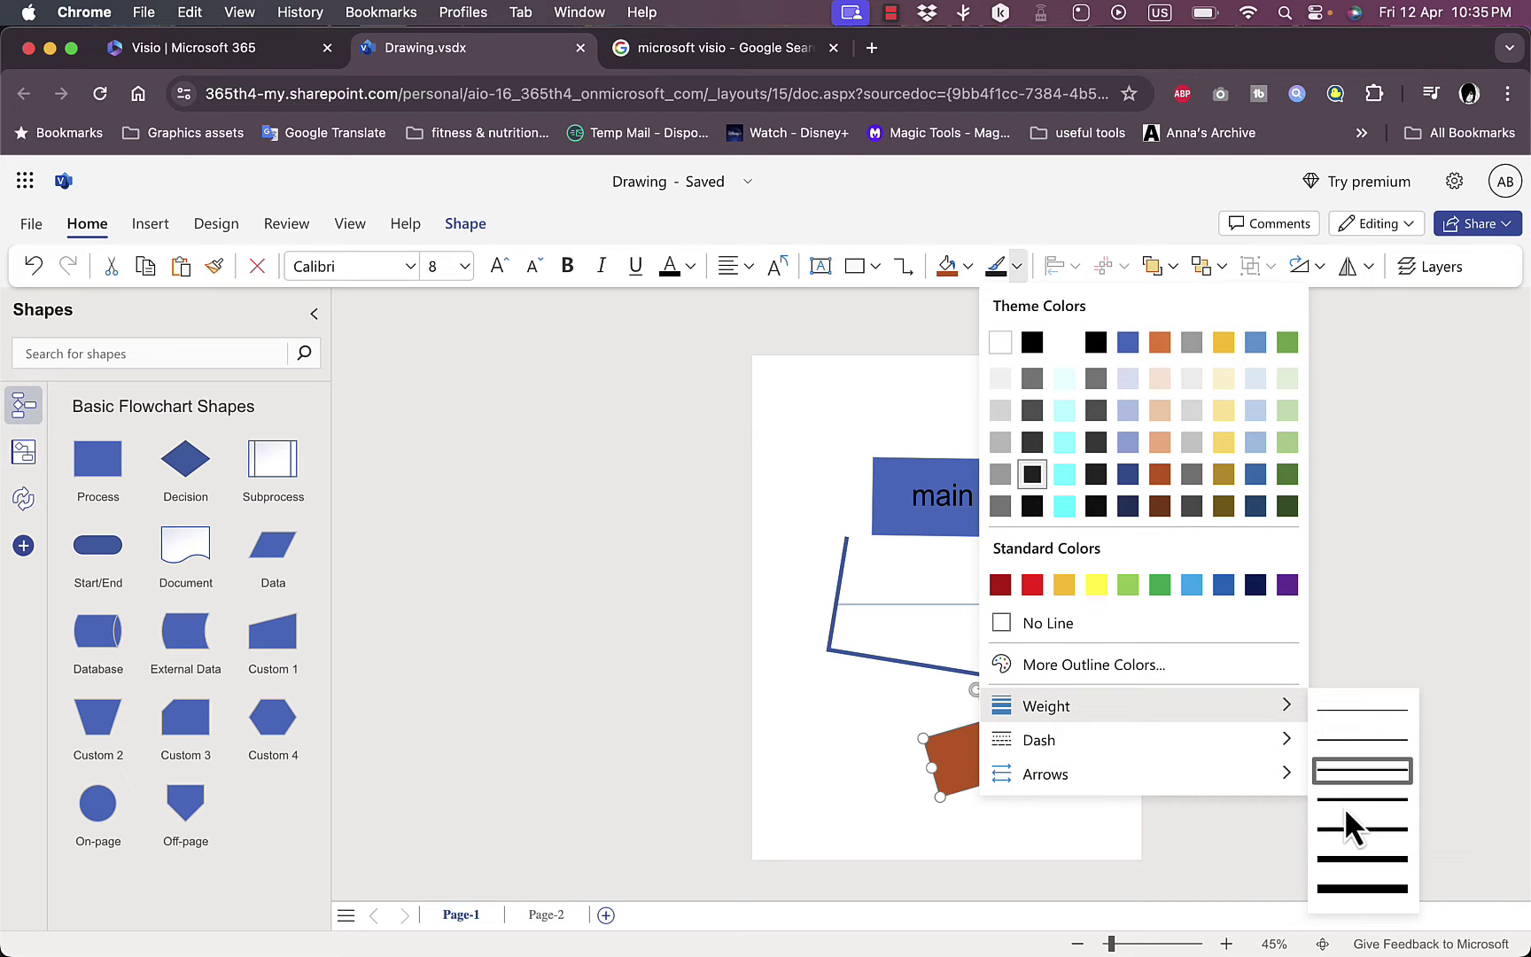
{"action": "left_click", "coordinate": [1352, 867]}
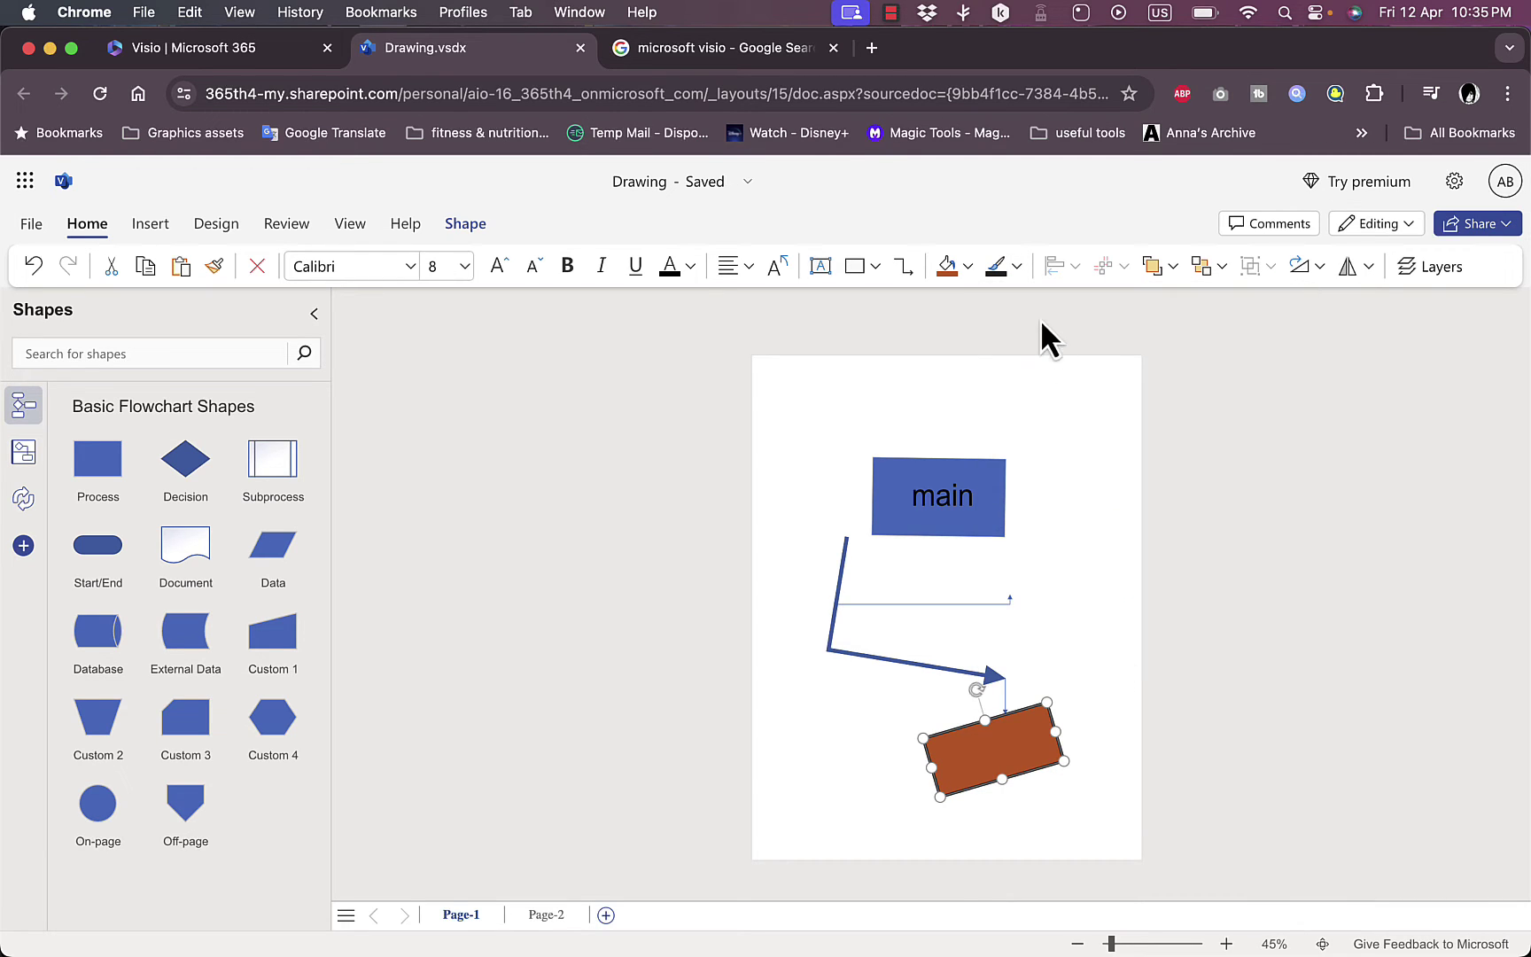
{"action": "left_click", "coordinate": [1017, 266]}
{"action": "left_click", "coordinate": [1032, 346]}
{"action": "left_click", "coordinate": [1019, 266]}
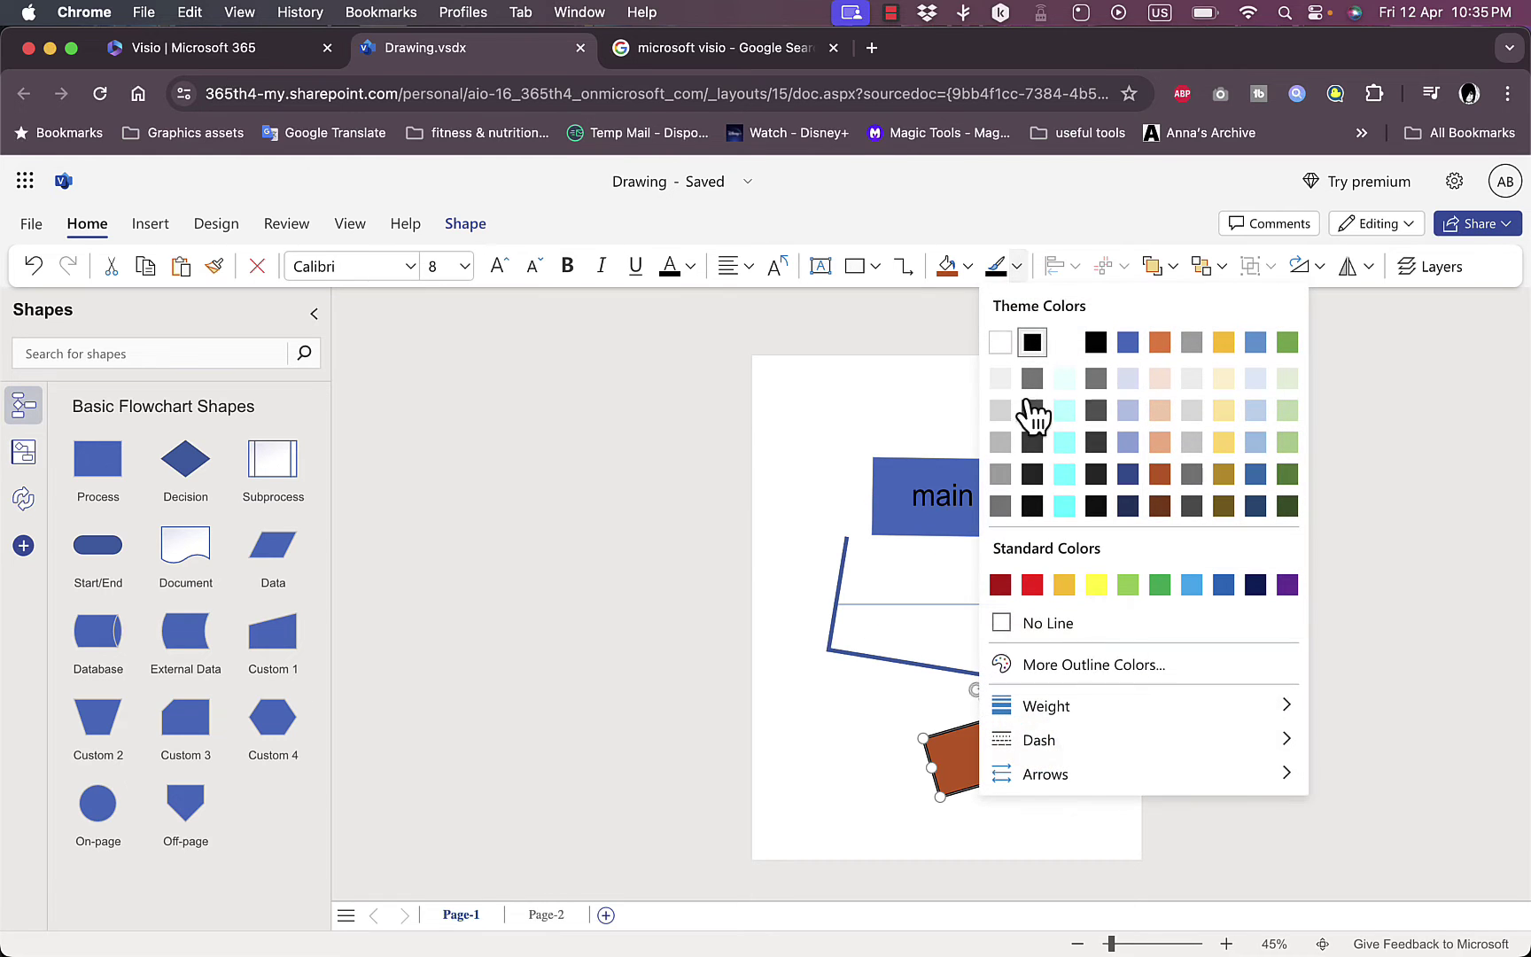
{"action": "mouse_move", "coordinate": [1122, 706]}
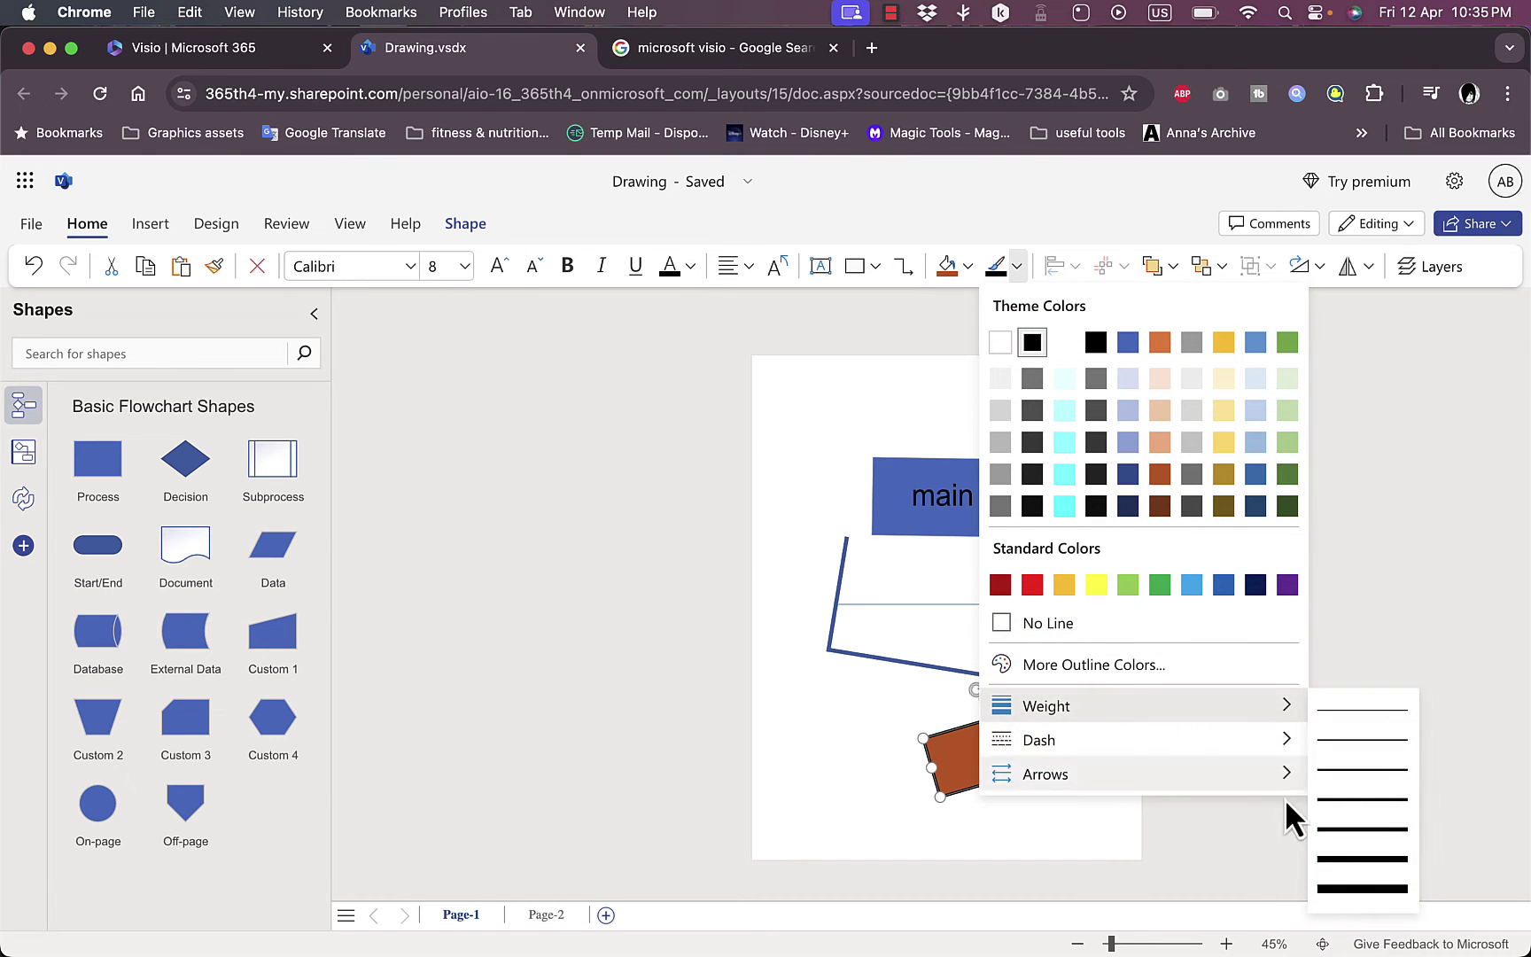
{"action": "left_click", "coordinate": [1347, 890]}
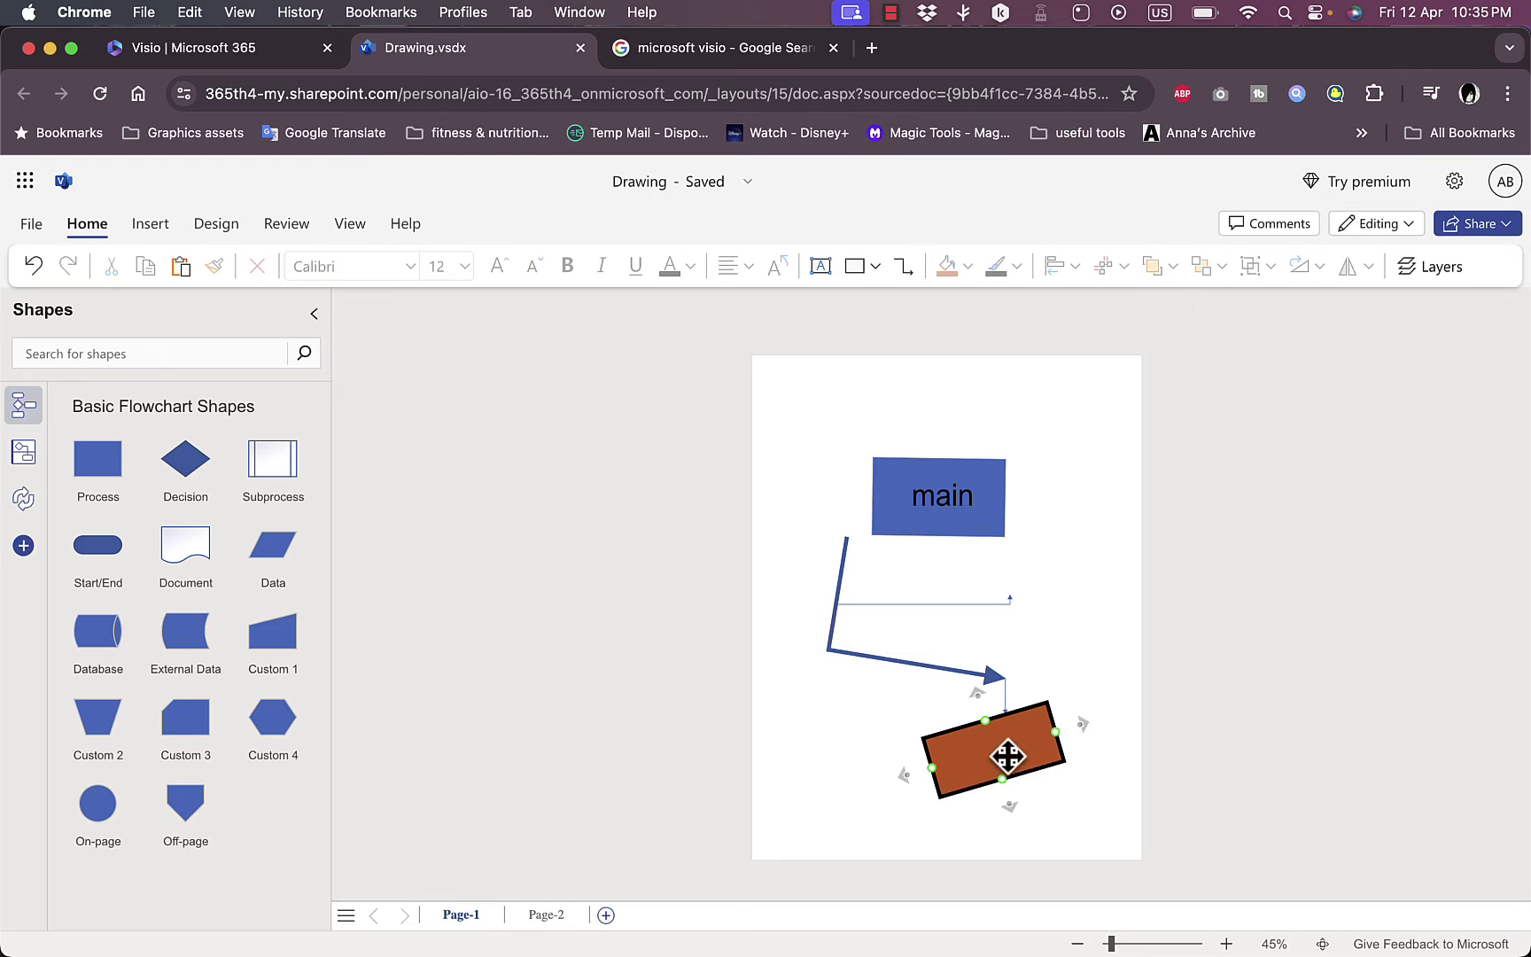
Step: Move the orange box below the arrowhead and label it 'hsdadlkasjnd'
{"action": "mouse_move", "coordinate": [1011, 758]}
{"action": "left_mouse_down"}
{"action": "mouse_move", "coordinate": [970, 755]}
{"action": "mouse_move", "coordinate": [922, 802]}
{"action": "mouse_move", "coordinate": [1028, 783]}
{"action": "mouse_move", "coordinate": [967, 790]}
{"action": "mouse_move", "coordinate": [1021, 756]}
{"action": "mouse_move", "coordinate": [1032, 774]}
{"action": "mouse_move", "coordinate": [1015, 755]}
{"action": "mouse_move", "coordinate": [1037, 752]}
{"action": "left_mouse_up"}
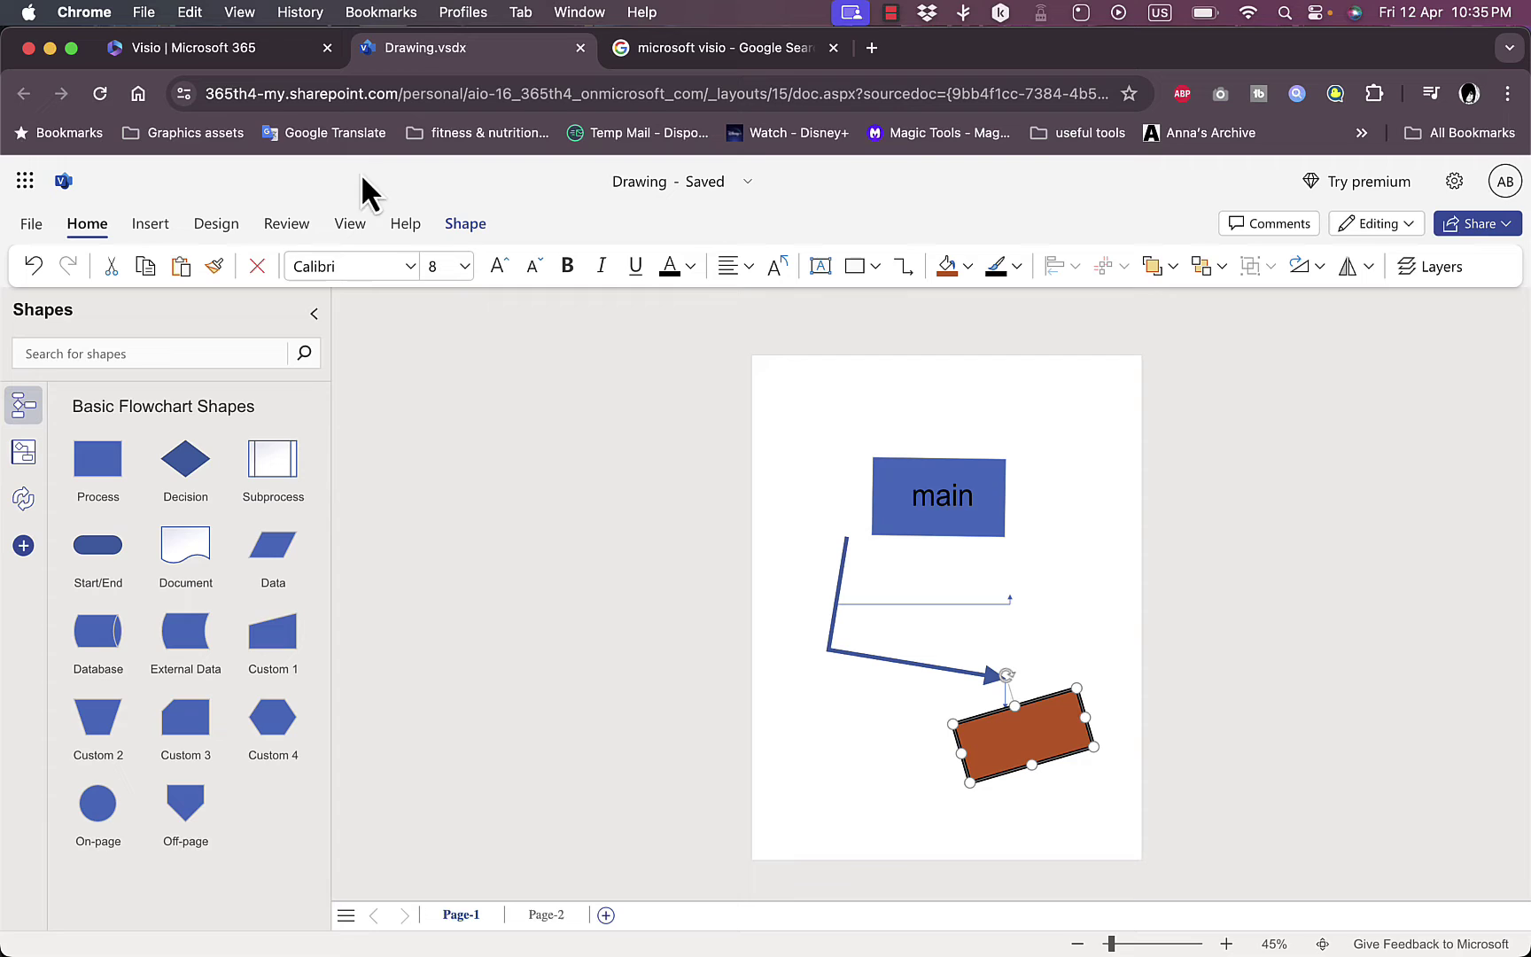
{"action": "double_click", "coordinate": [1037, 738]}
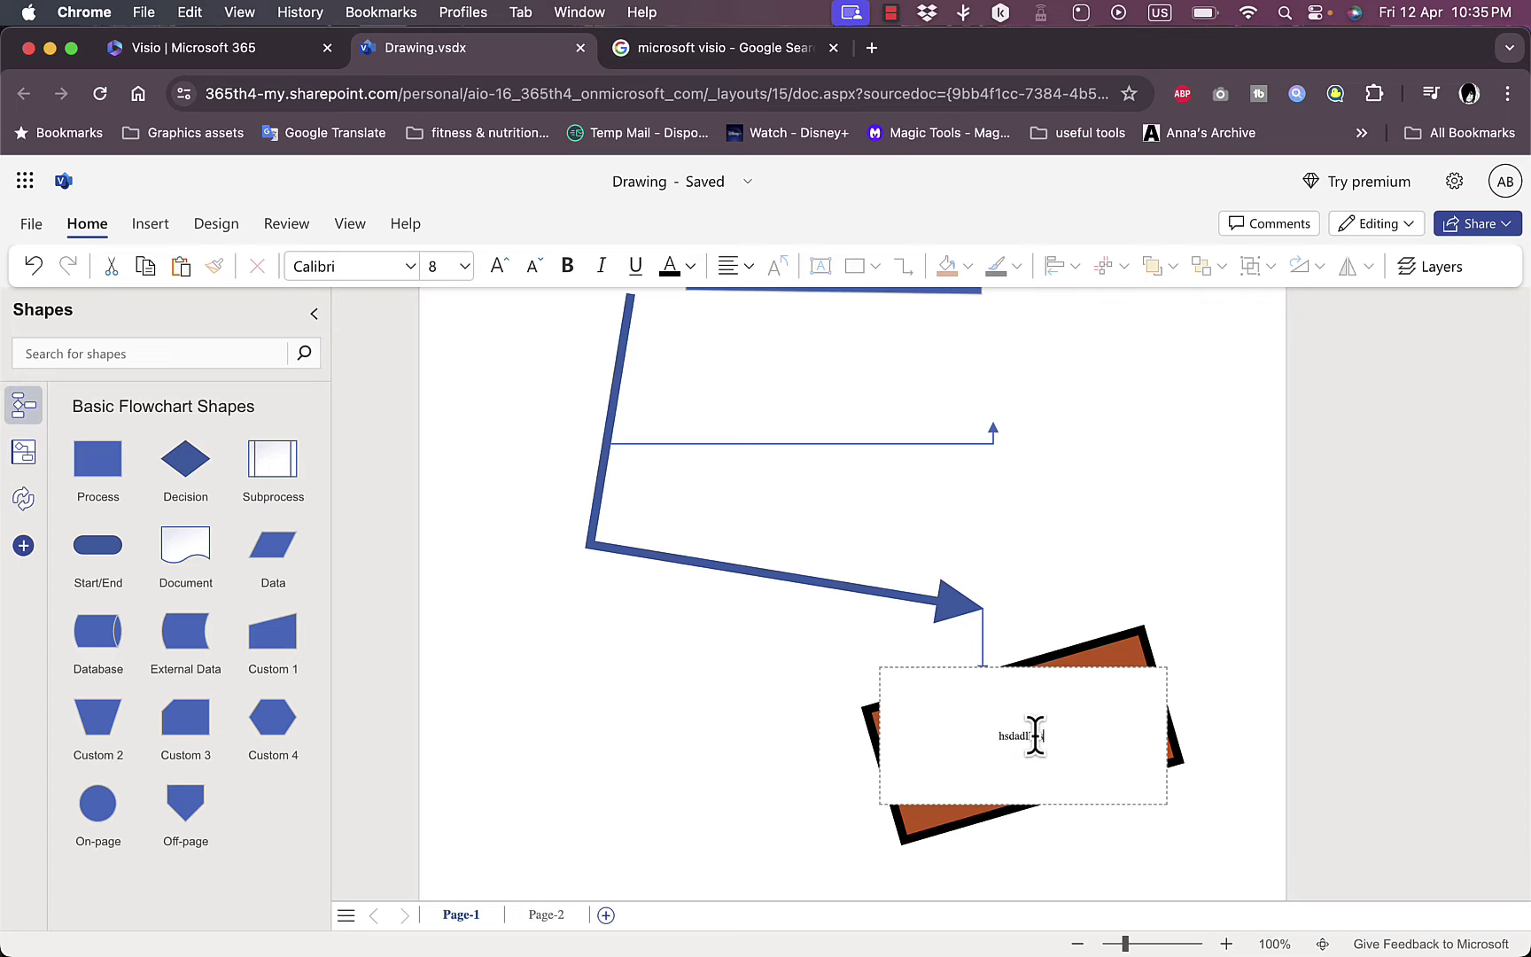
{"action": "left_click", "coordinate": [760, 745]}
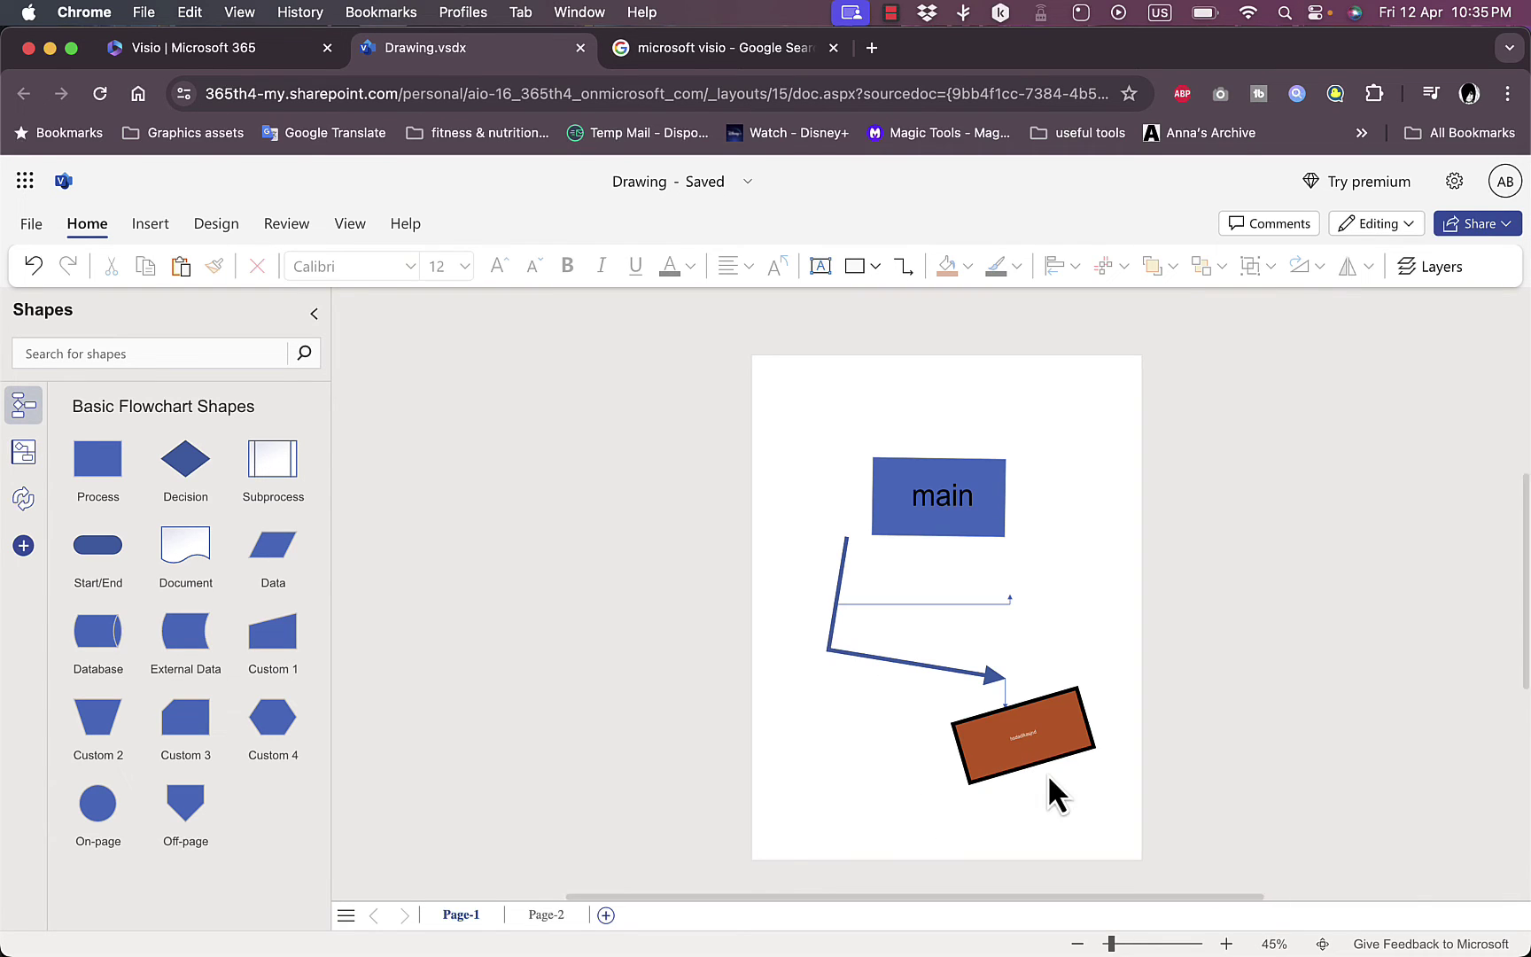
{"action": "left_click", "coordinate": [1037, 746]}
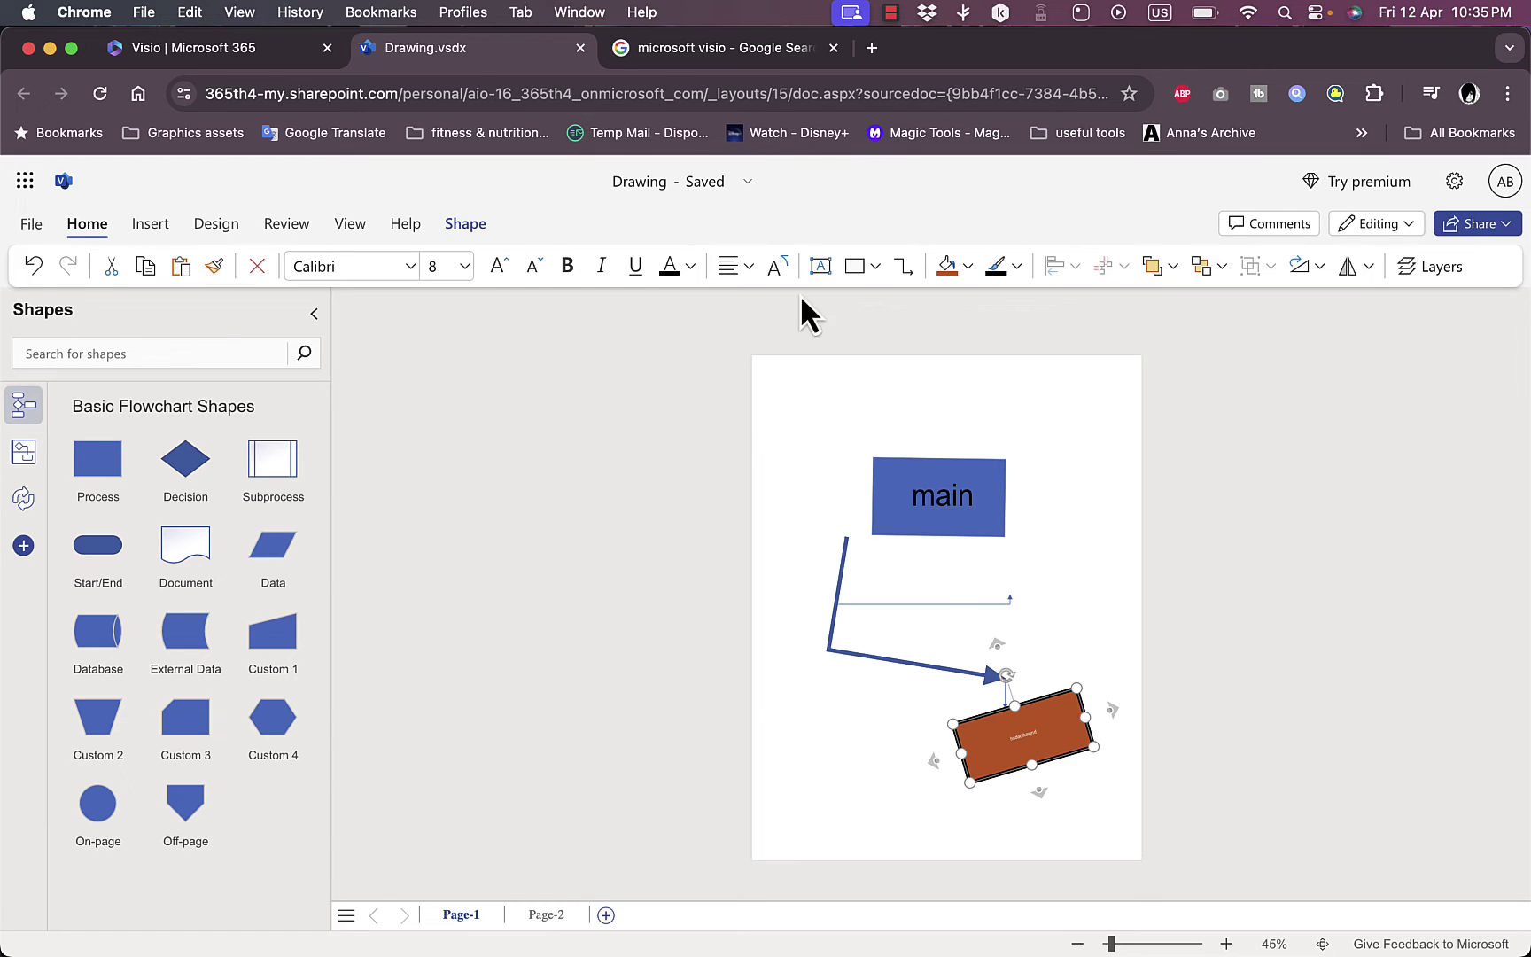
Step: Set the label font to Candara at 26 pt
{"action": "left_click", "coordinate": [465, 266]}
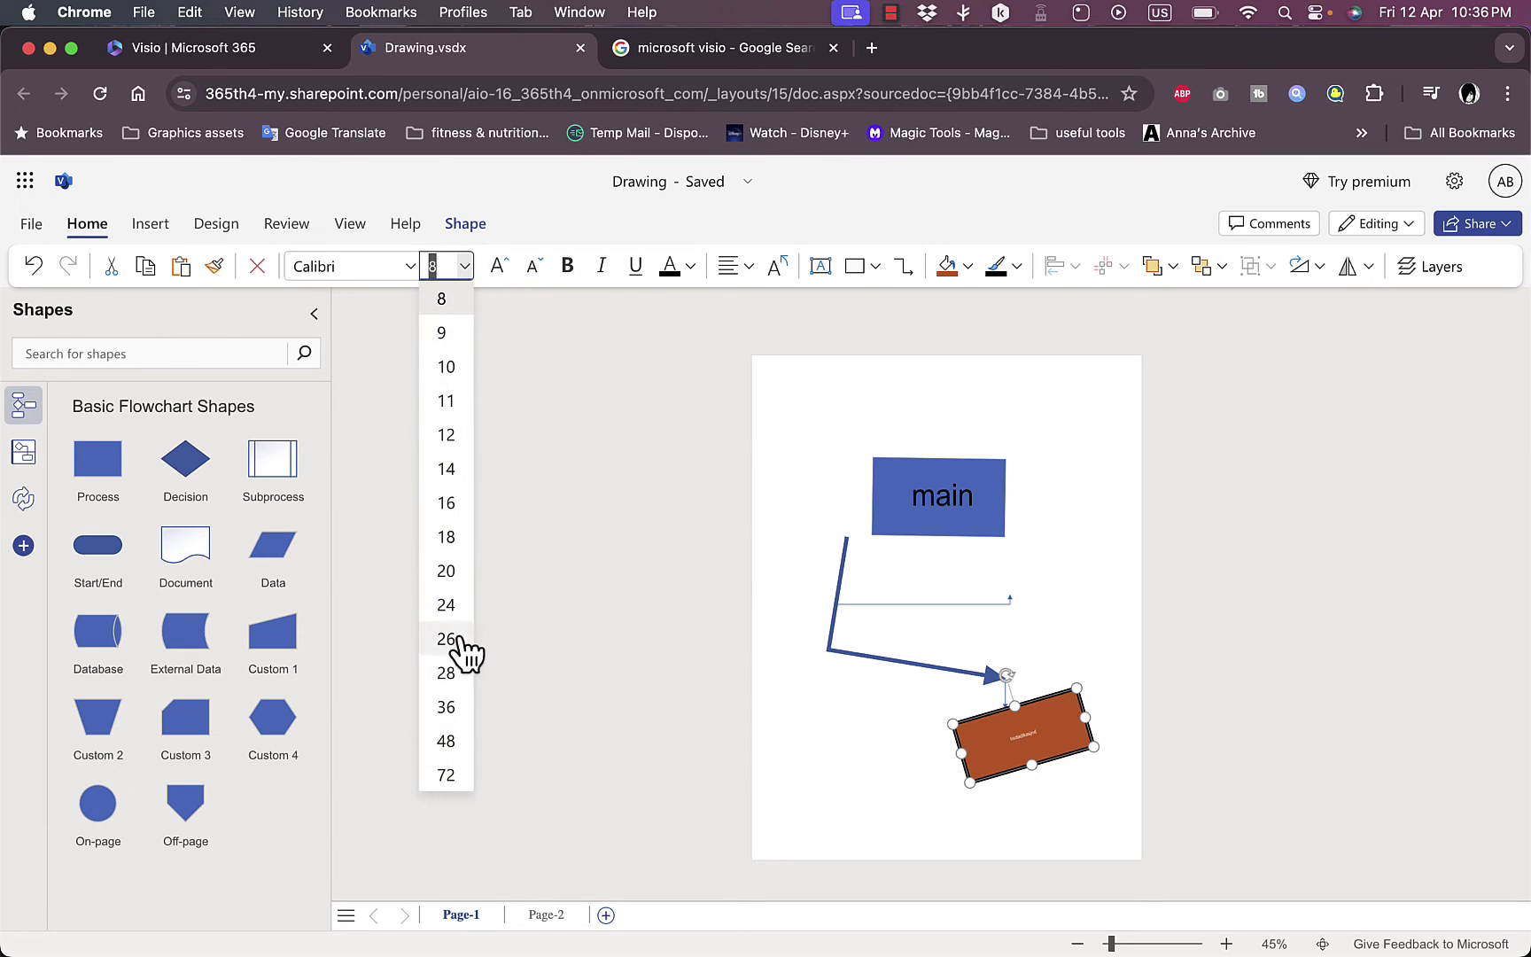
{"action": "left_click", "coordinate": [454, 756]}
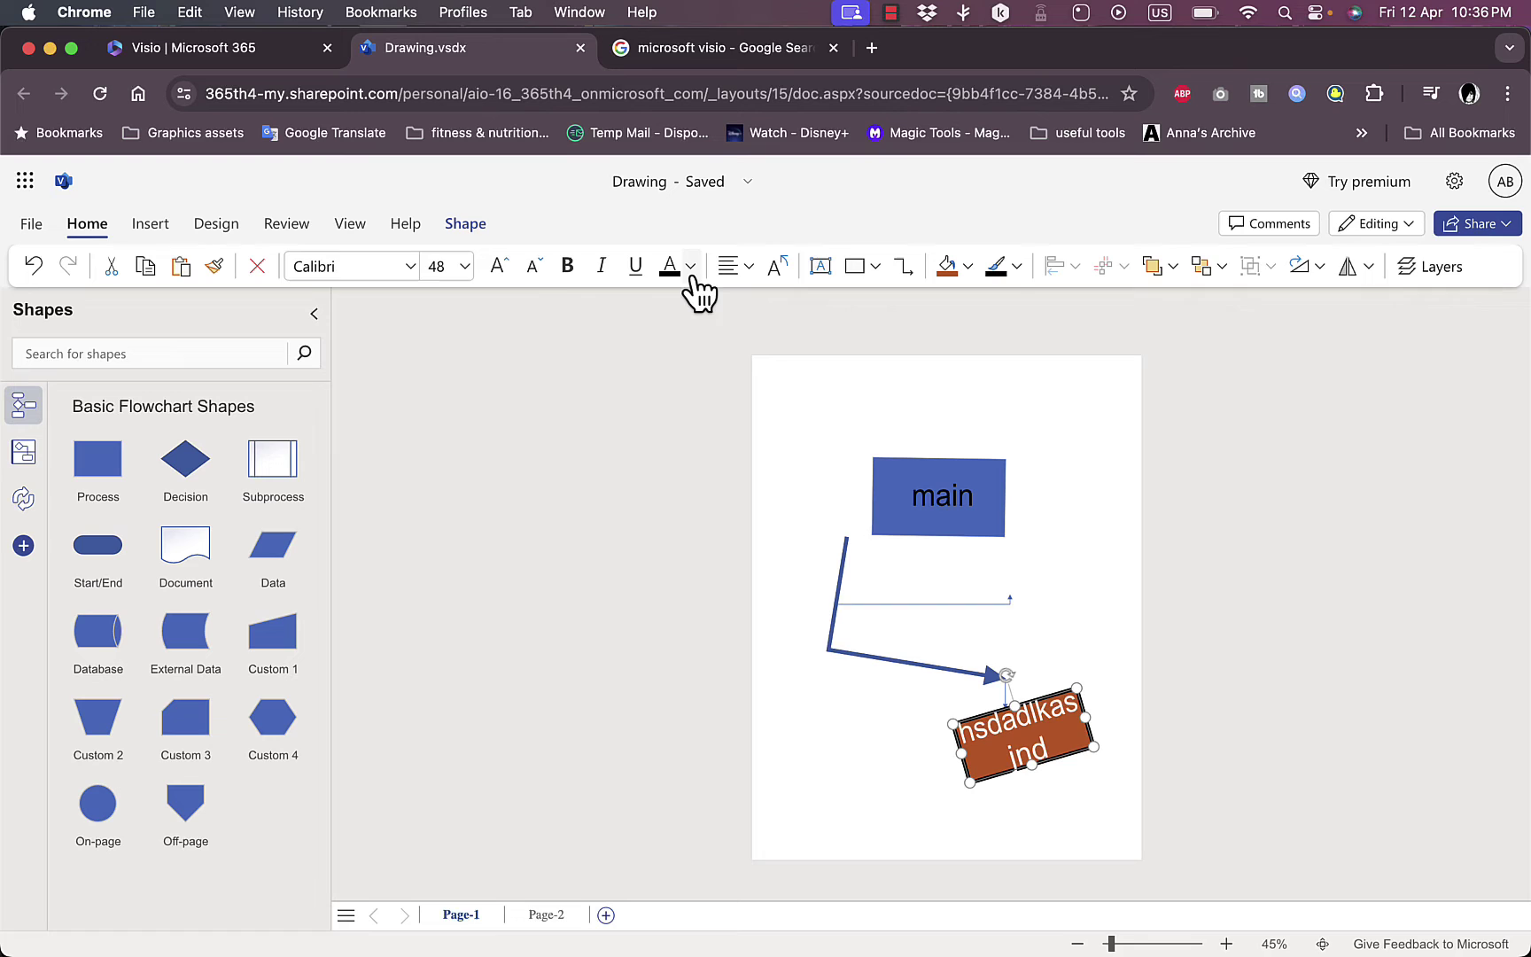
{"action": "left_click", "coordinate": [410, 266]}
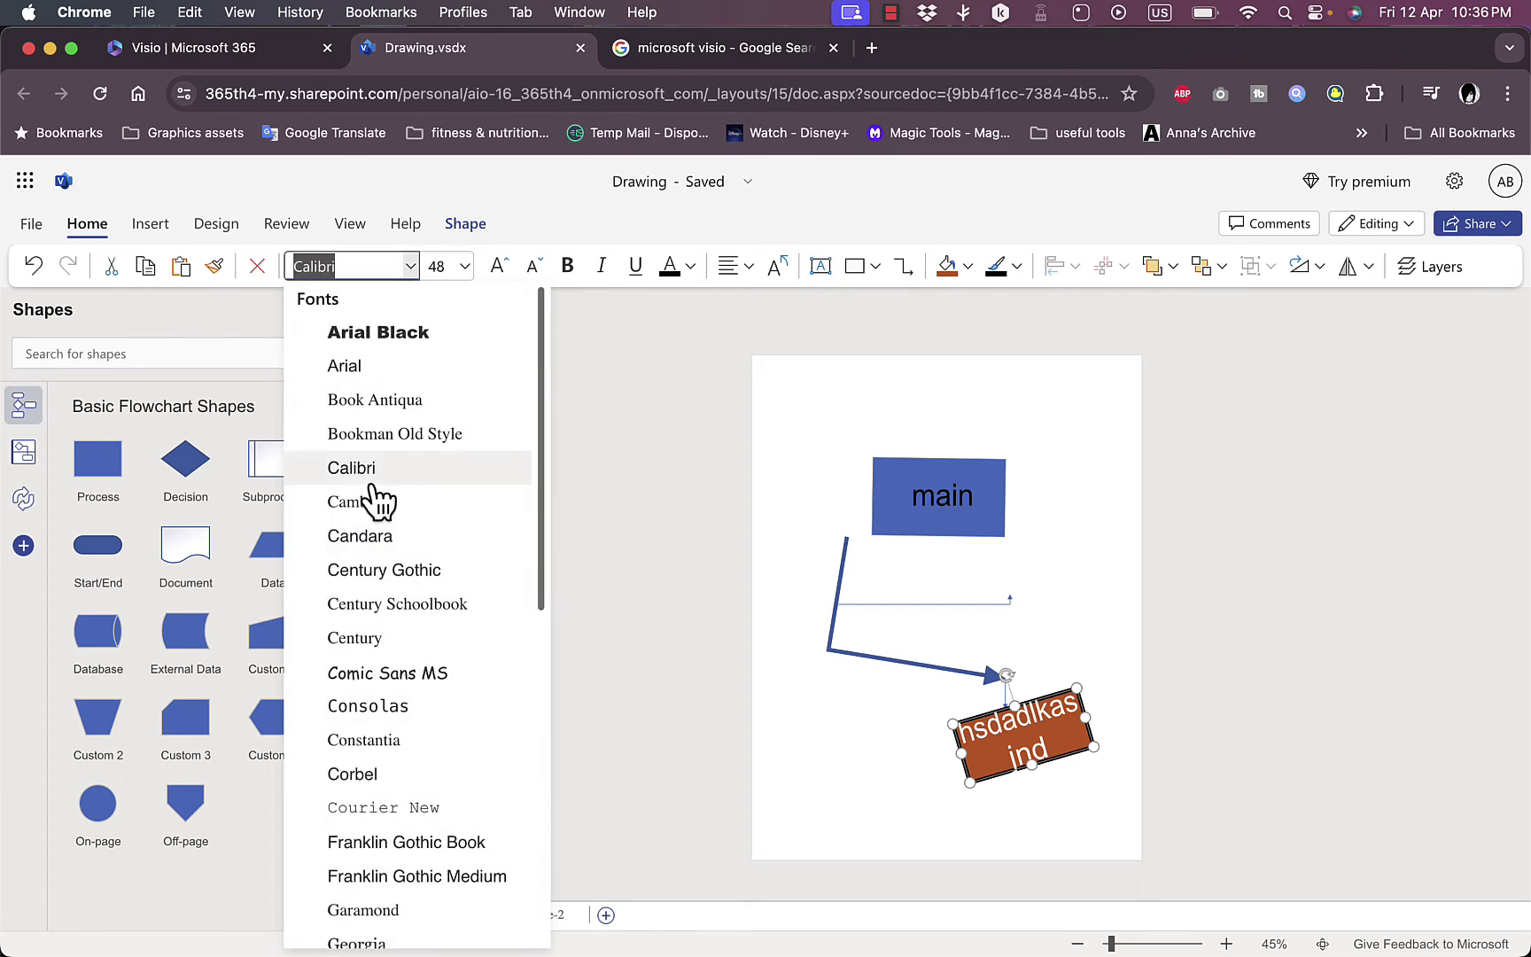
{"action": "left_click", "coordinate": [372, 536]}
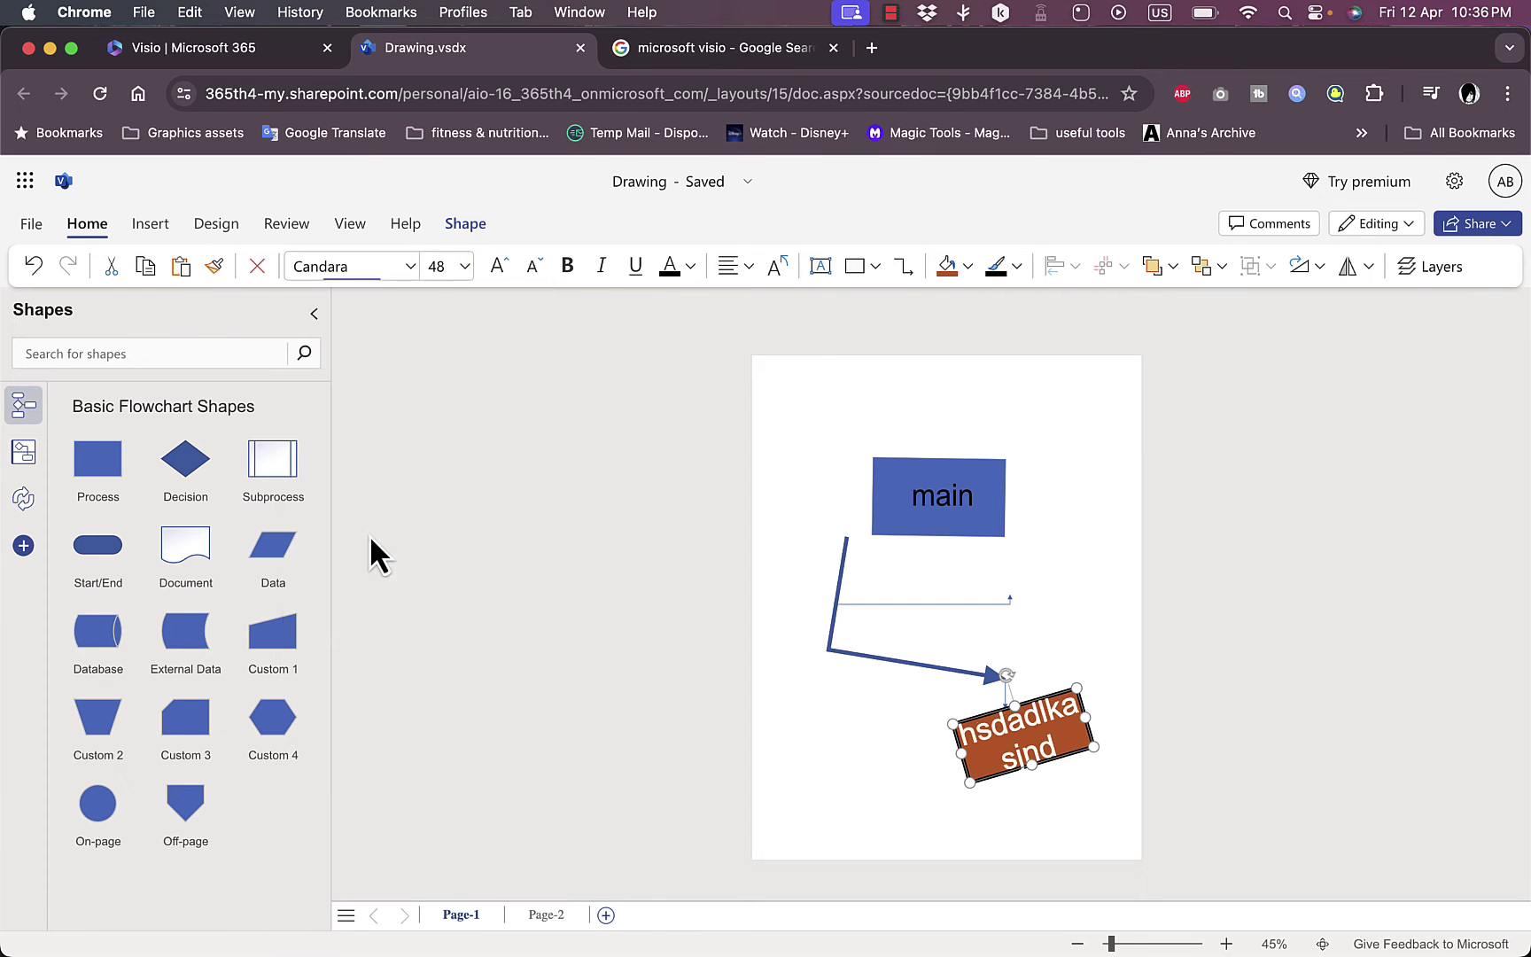
{"action": "left_click", "coordinate": [750, 268]}
{"action": "left_click", "coordinate": [773, 351]}
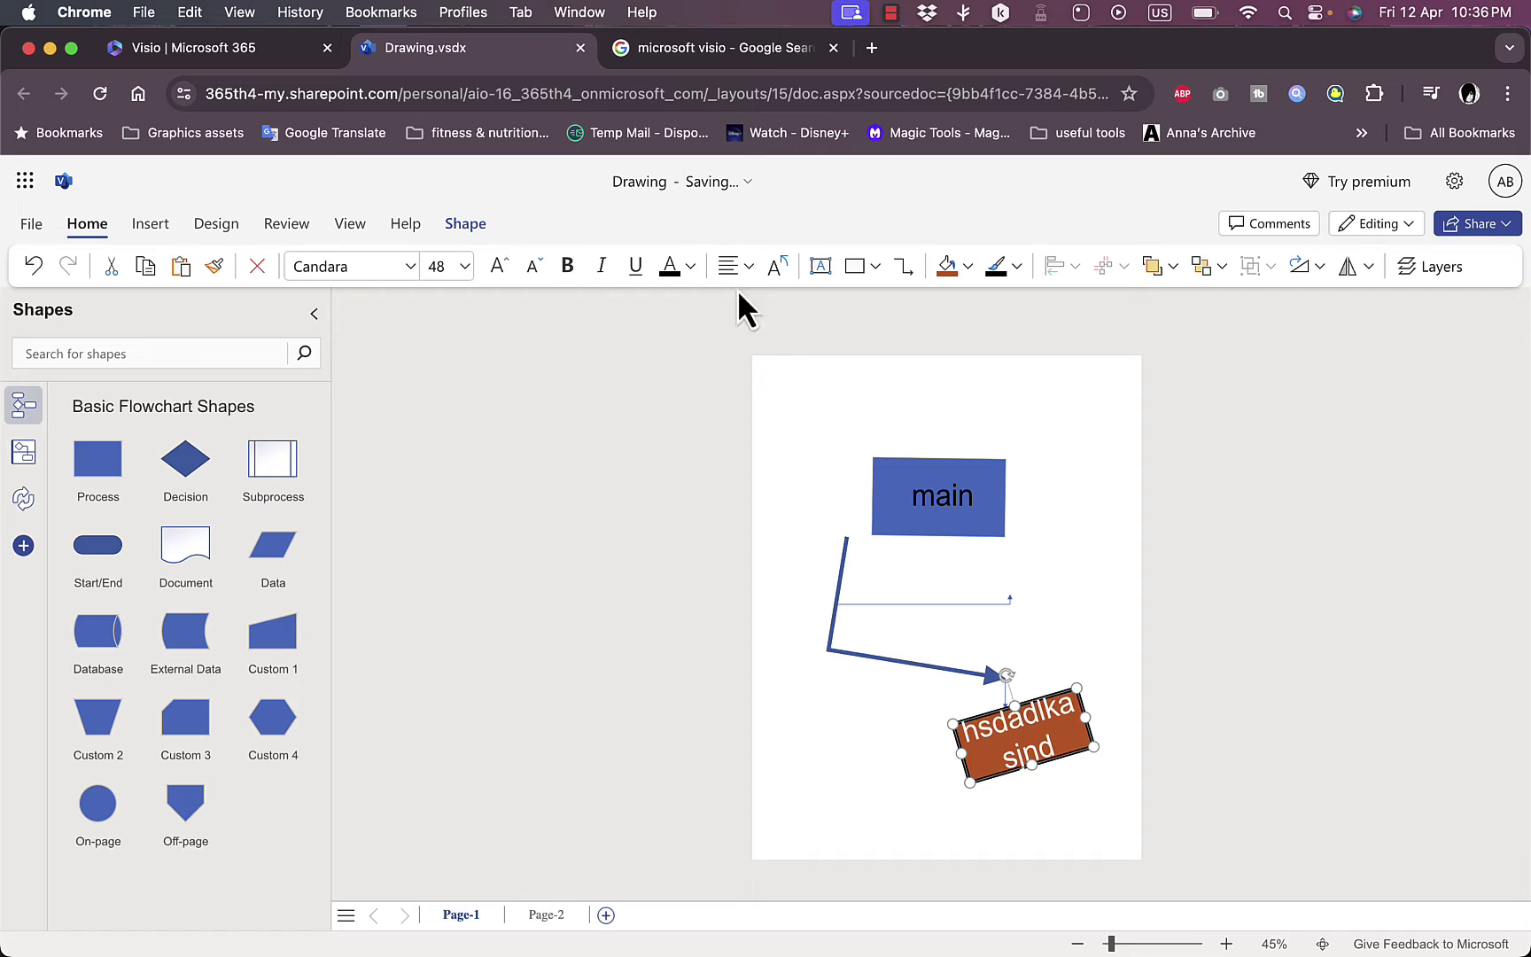
{"action": "left_click", "coordinate": [461, 269]}
{"action": "left_click", "coordinate": [447, 639]}
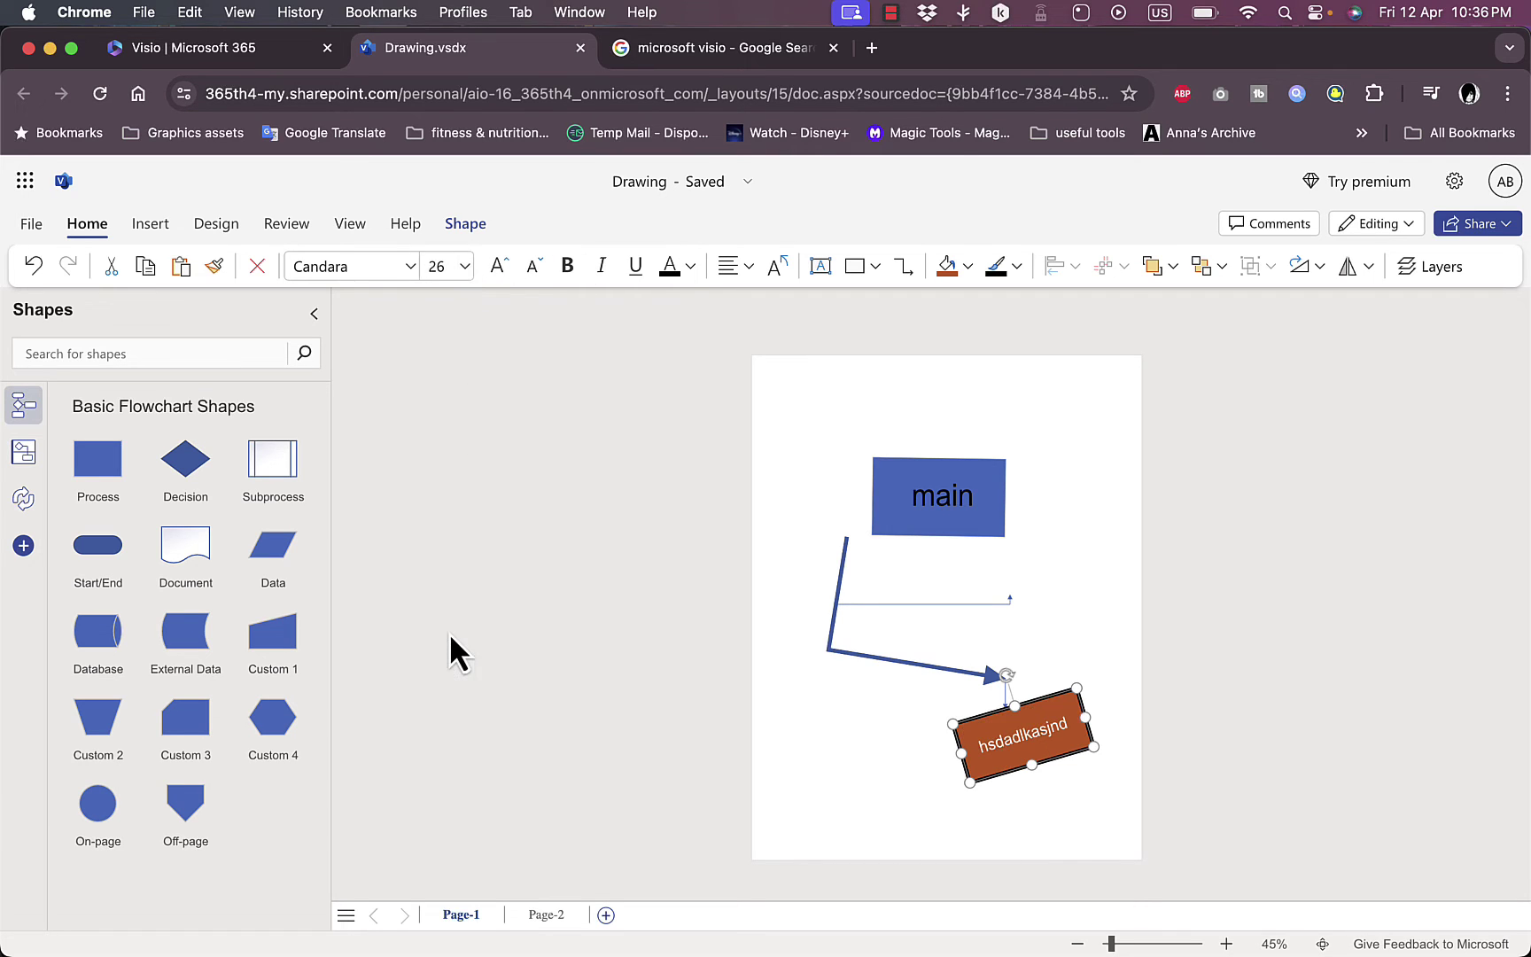
Step: Align the label text to the top of the box
{"action": "left_click", "coordinate": [727, 273]}
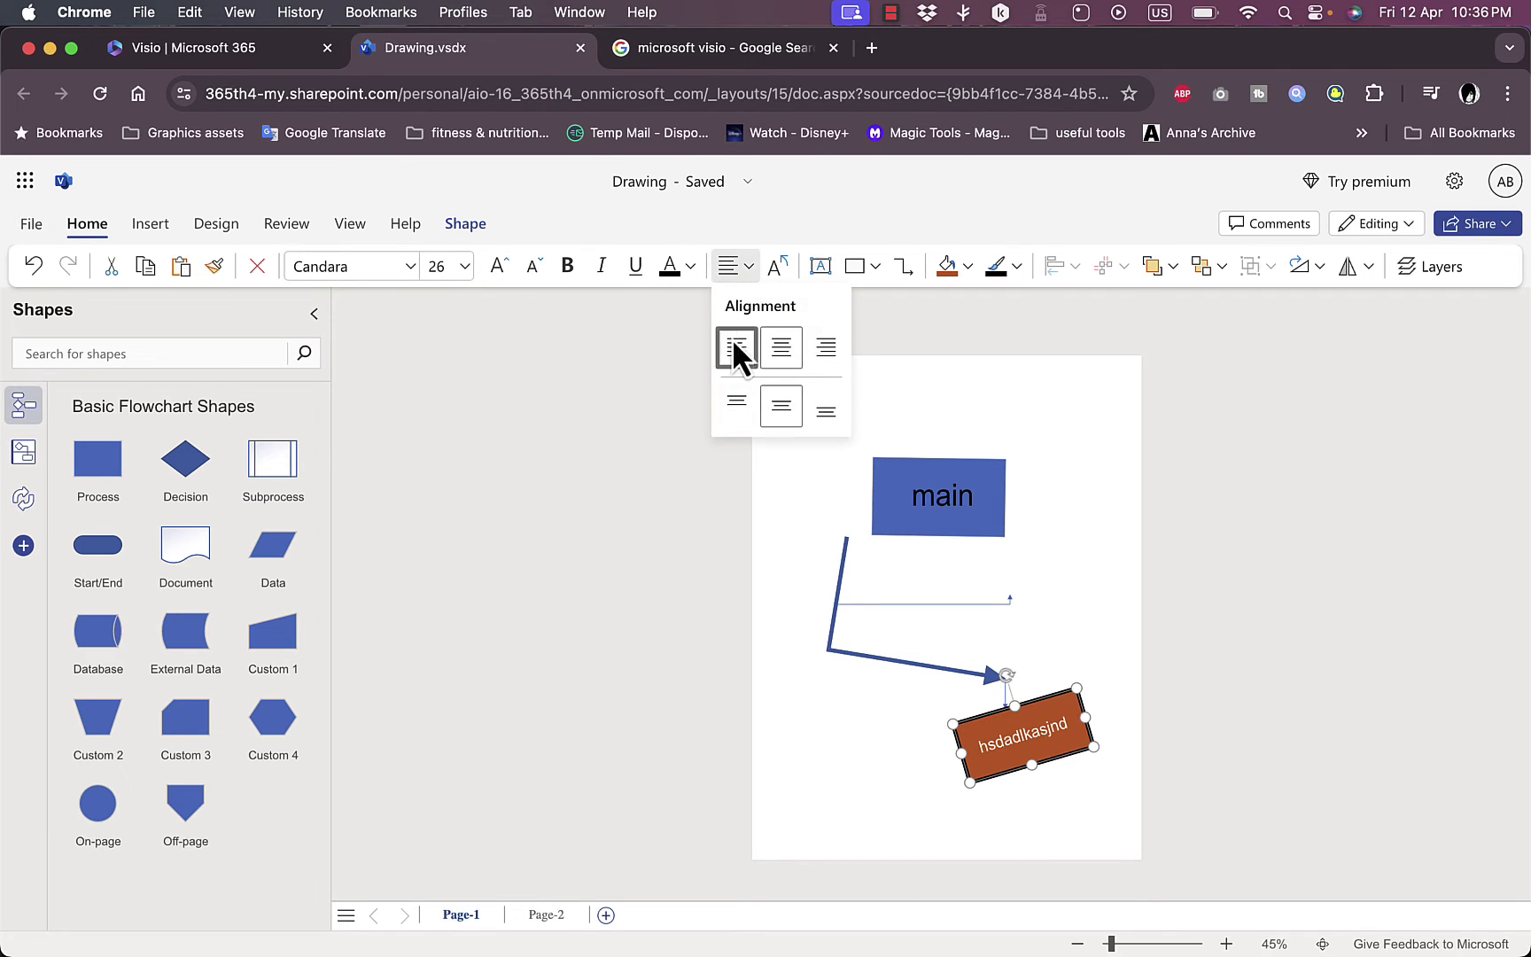
{"action": "left_click", "coordinate": [733, 347]}
{"action": "left_click", "coordinate": [751, 268]}
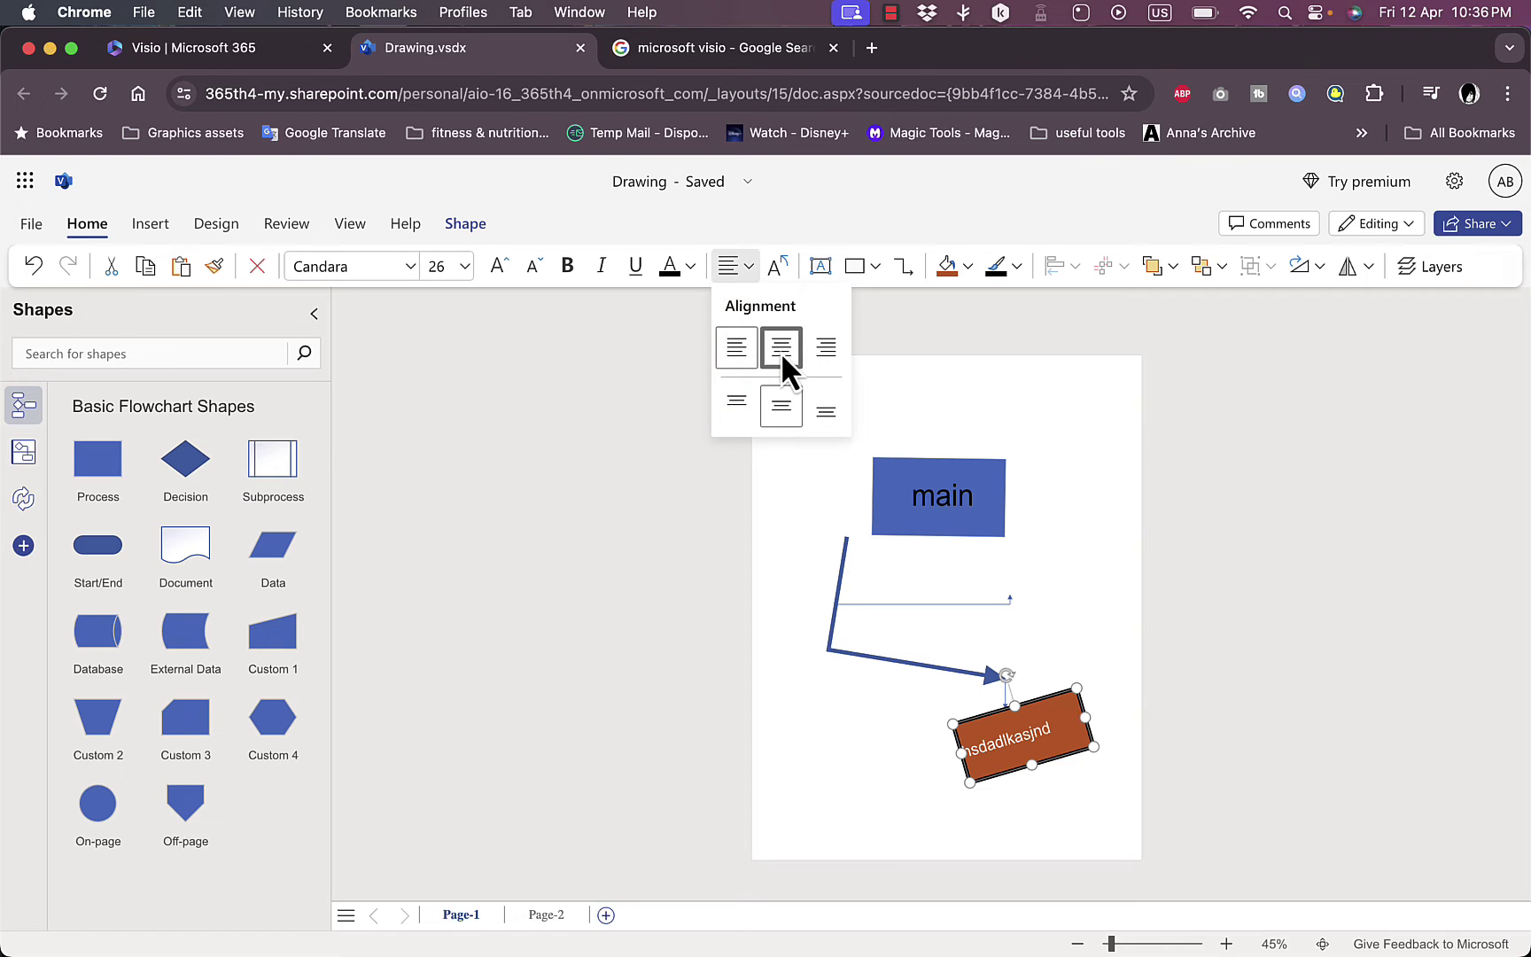
{"action": "left_click", "coordinate": [781, 350]}
{"action": "left_click", "coordinate": [736, 268]}
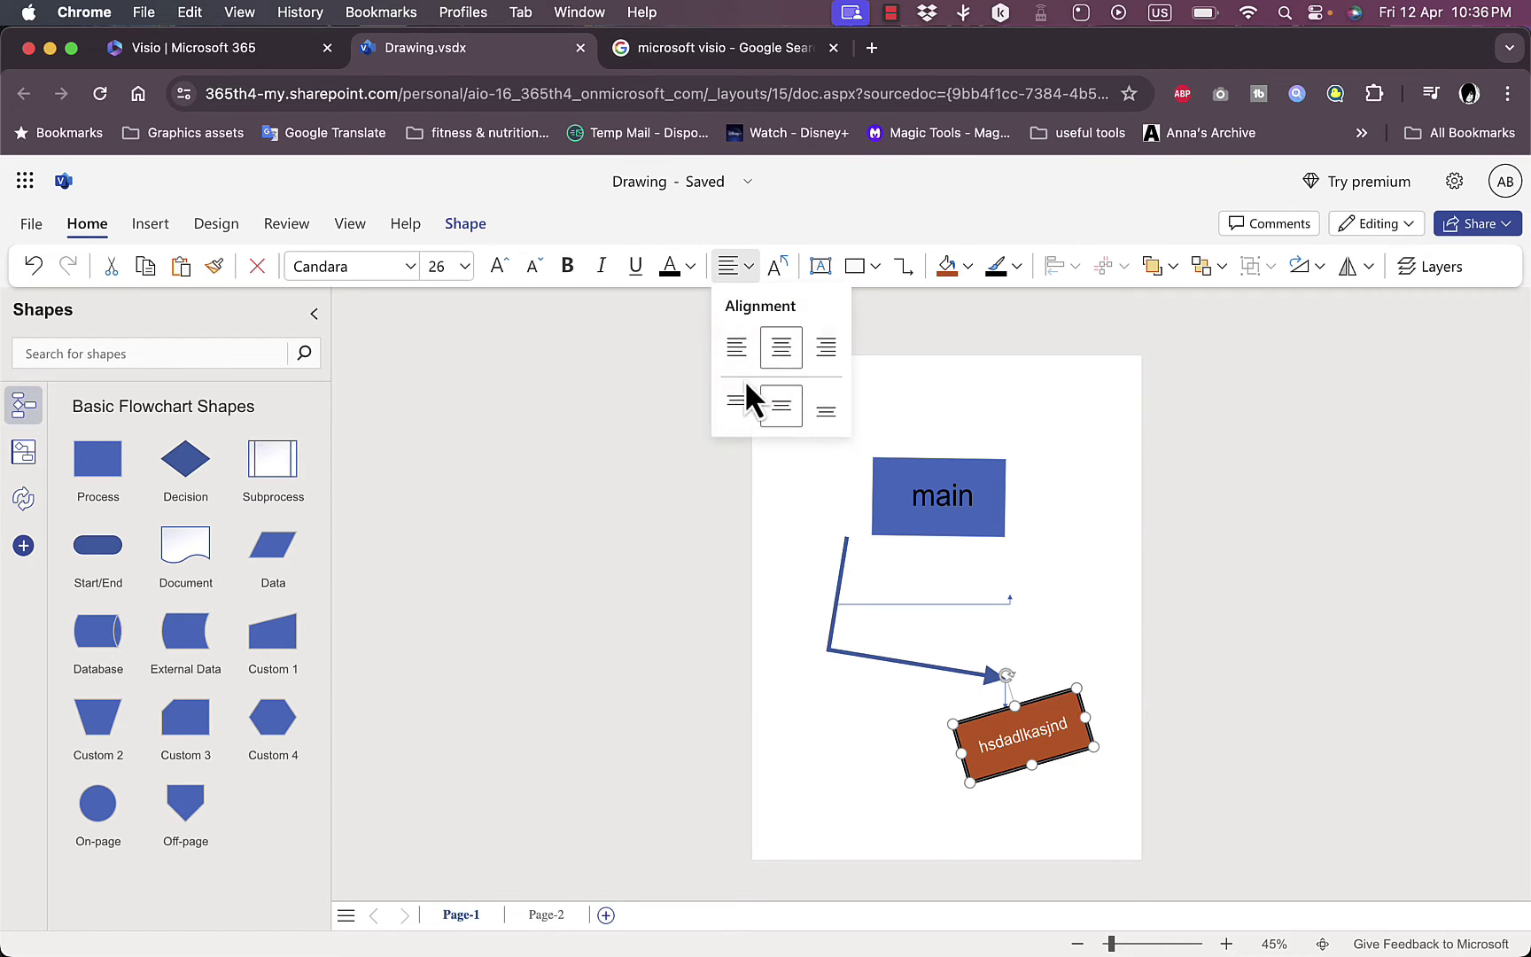
{"action": "left_click", "coordinate": [736, 407]}
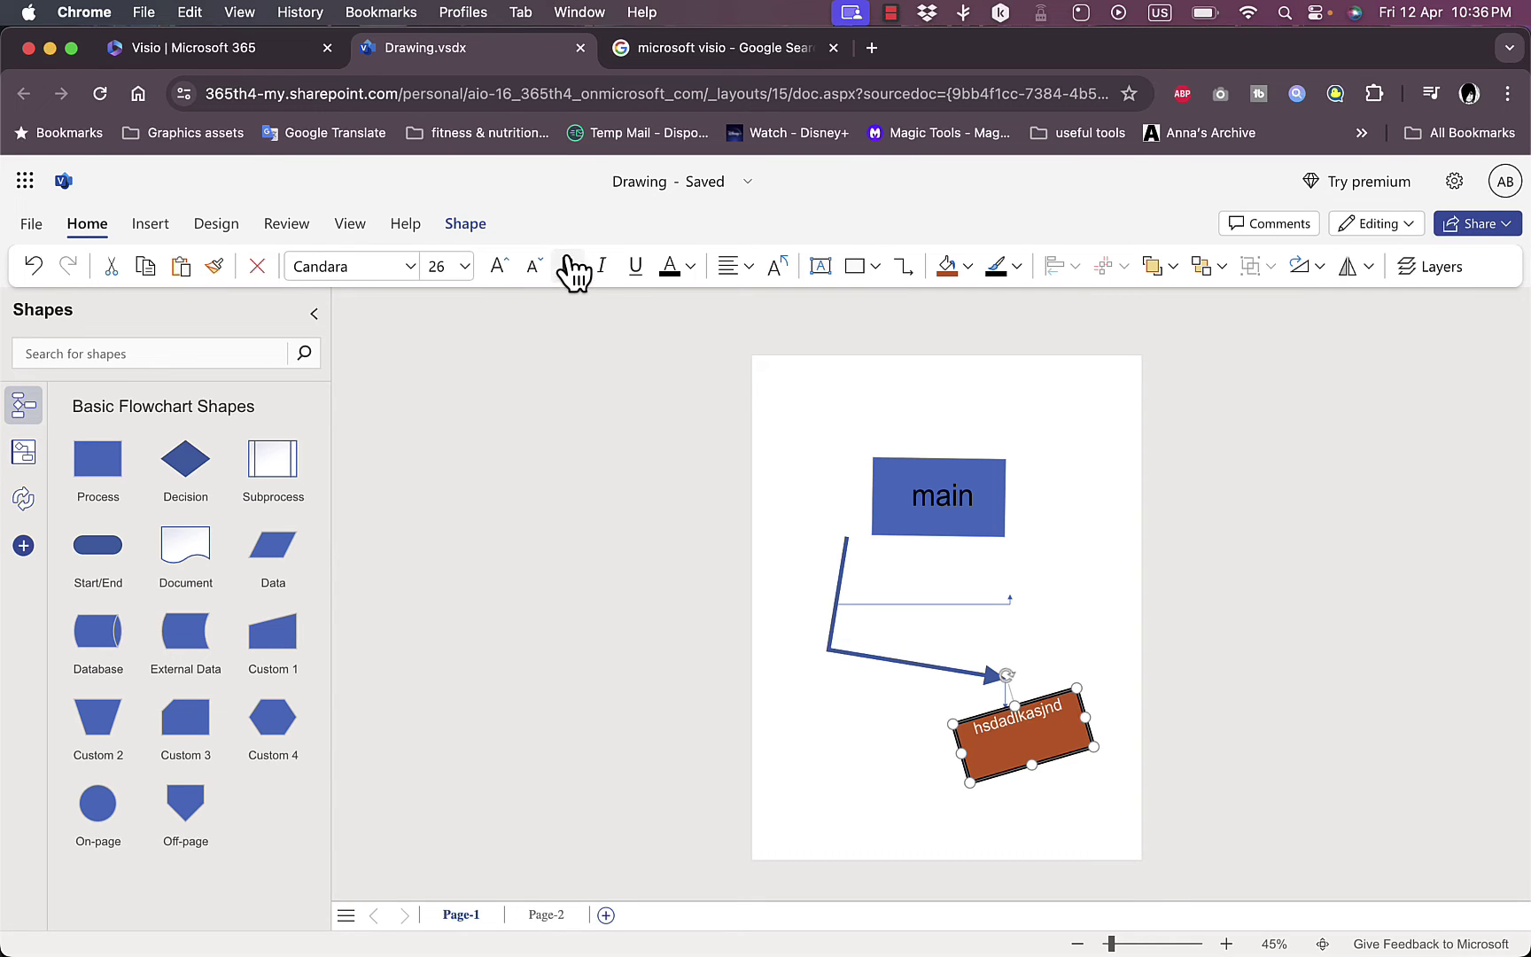
Step: Colour the label cyan and shift the box right under the arrow tip
{"action": "left_click", "coordinate": [670, 268]}
{"action": "left_click", "coordinate": [691, 268]}
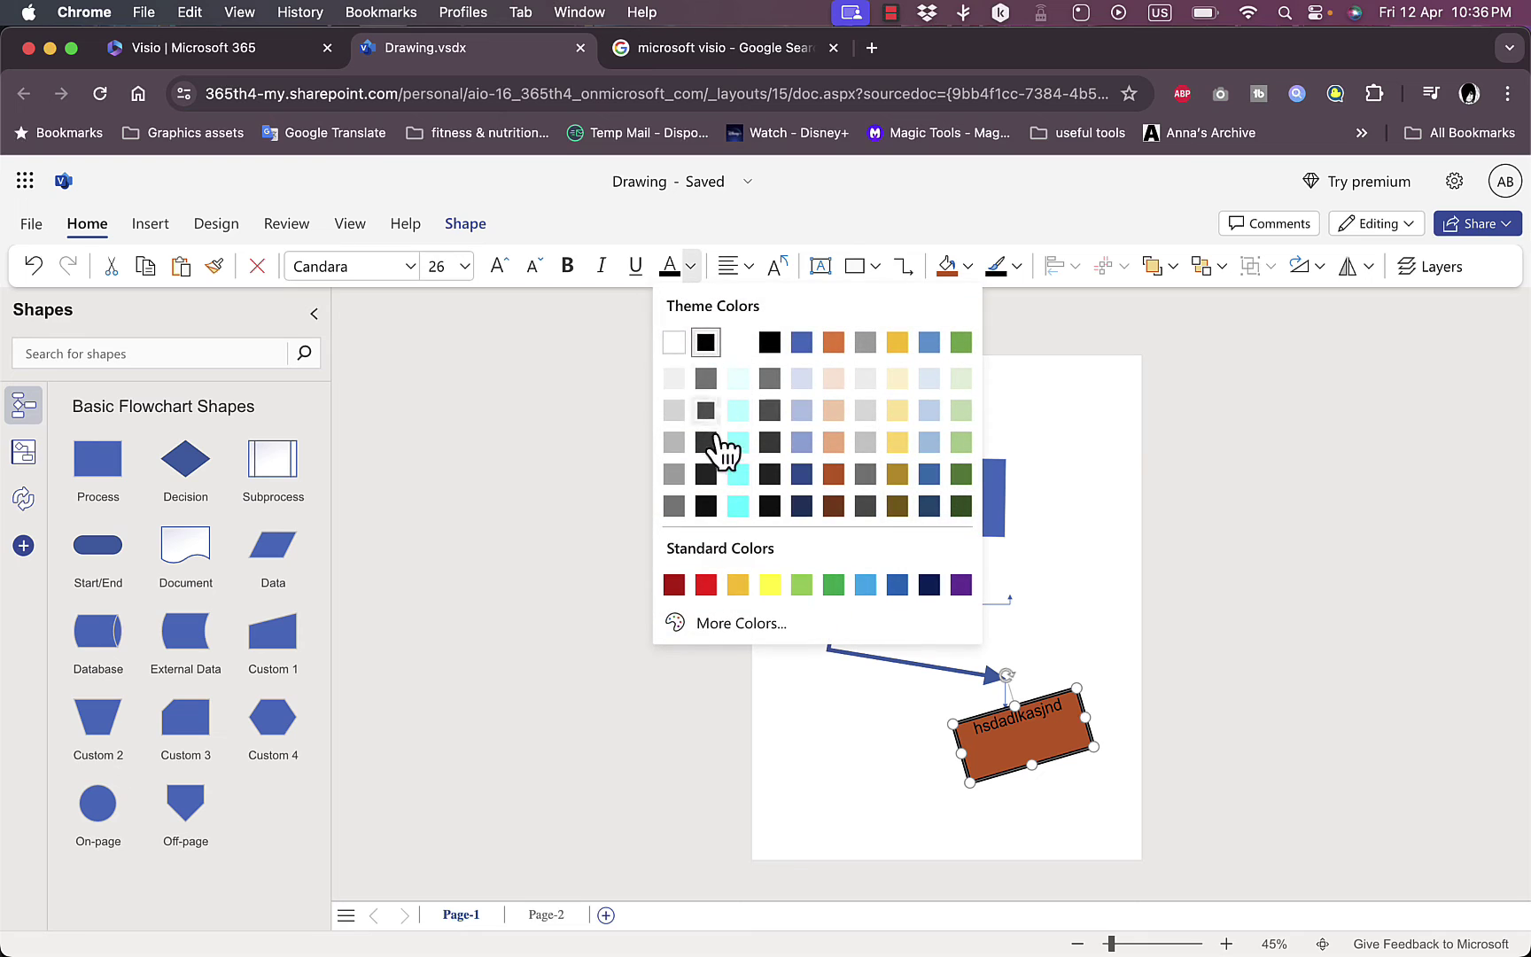
{"action": "left_click", "coordinate": [738, 503]}
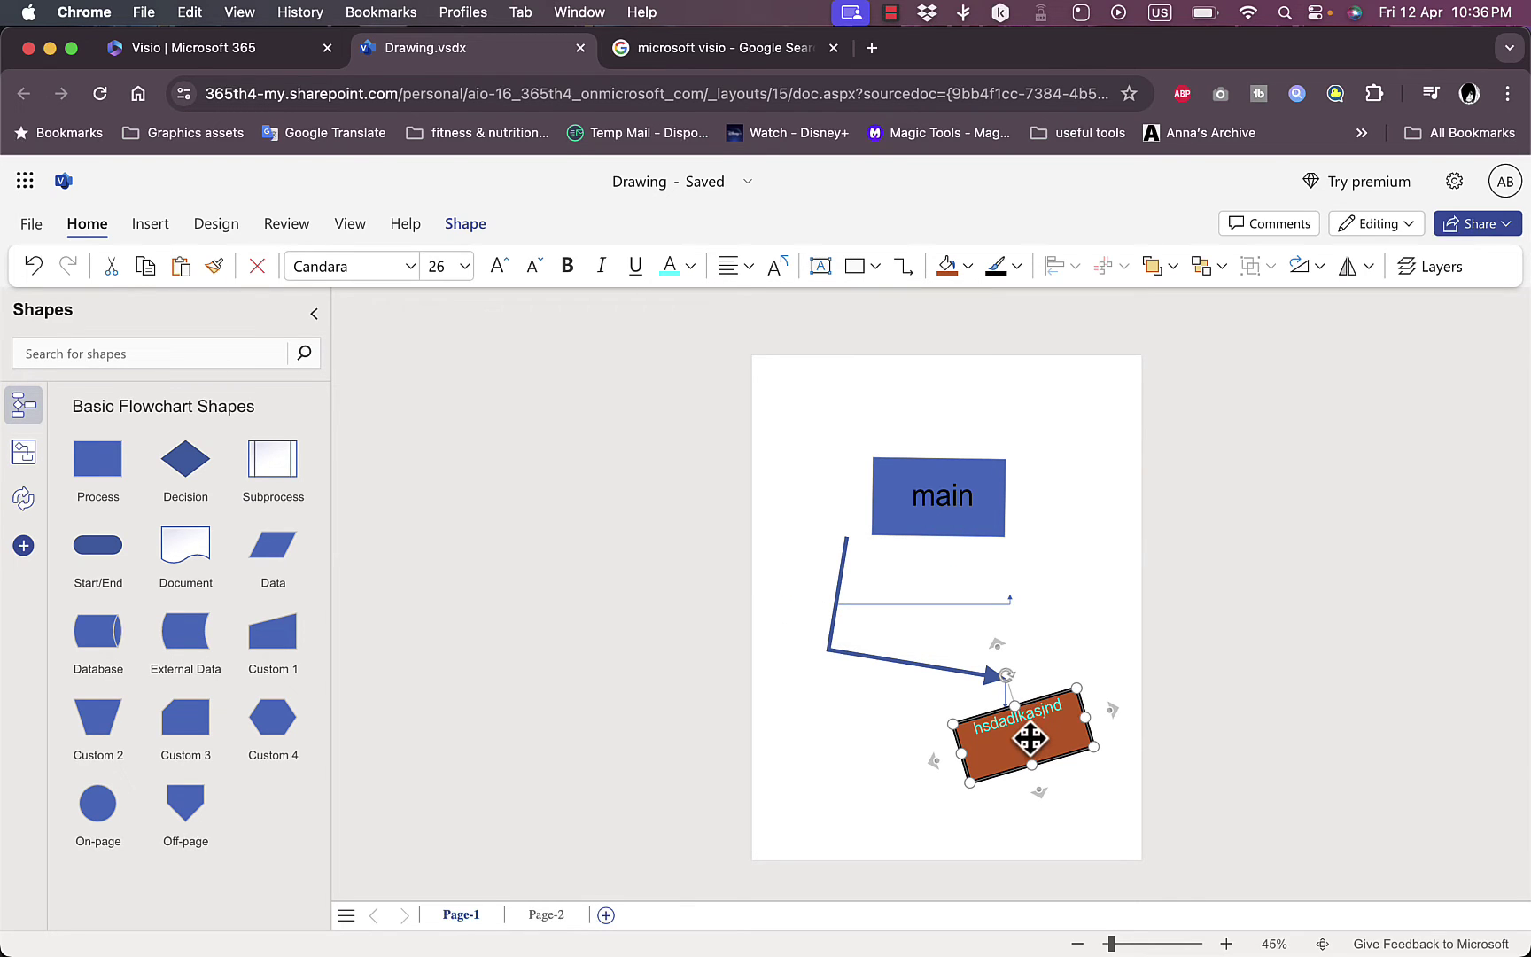
{"action": "left_click_drag", "start_coordinate": [1029, 737], "coordinate": [1060, 732]}
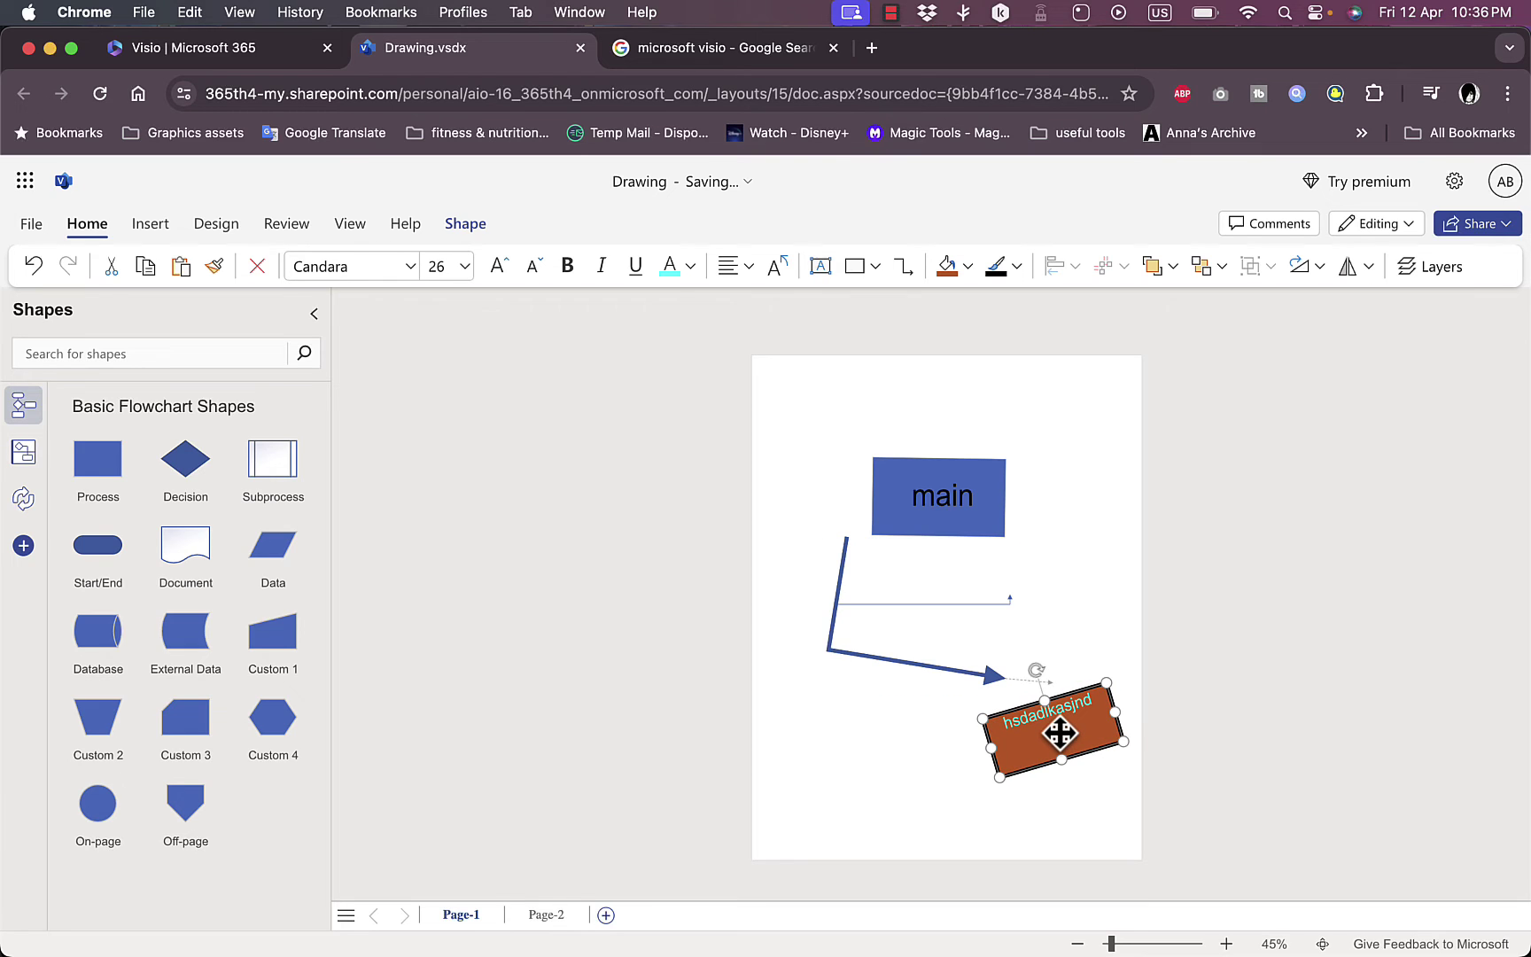
Step: Add the Blocks stencil to the Shapes panel and scroll to its Double tree and Multi-tree shapes
{"action": "left_click", "coordinate": [24, 452]}
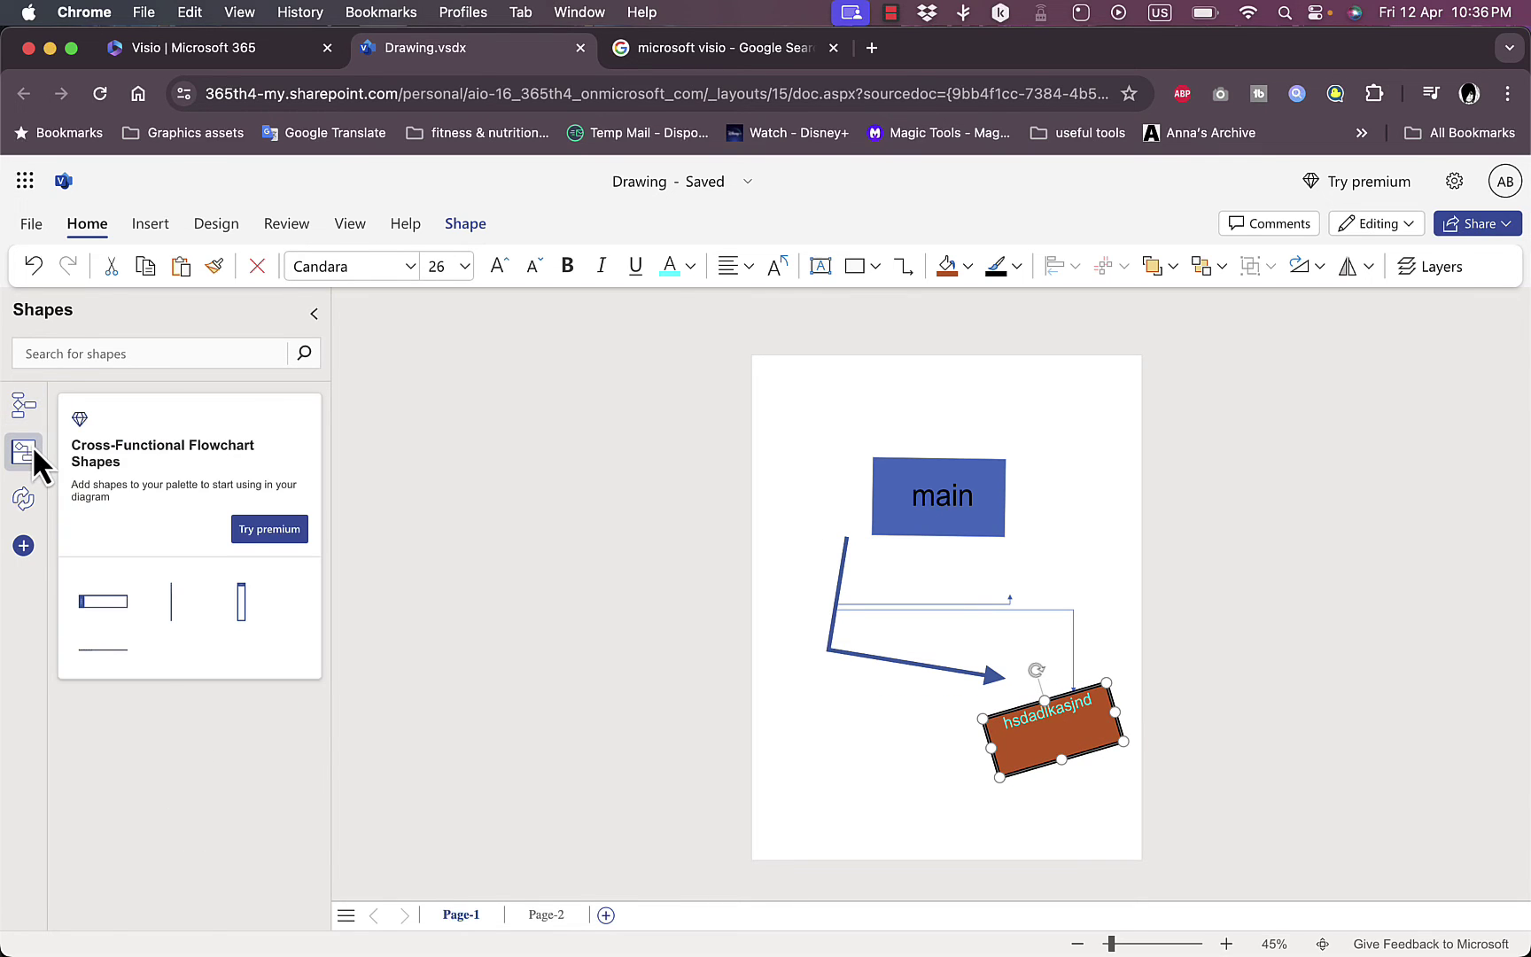
{"action": "left_click", "coordinate": [22, 501]}
{"action": "scroll", "coordinate": [124, 549], "scroll_direction": "down", "scroll_amount": 2}
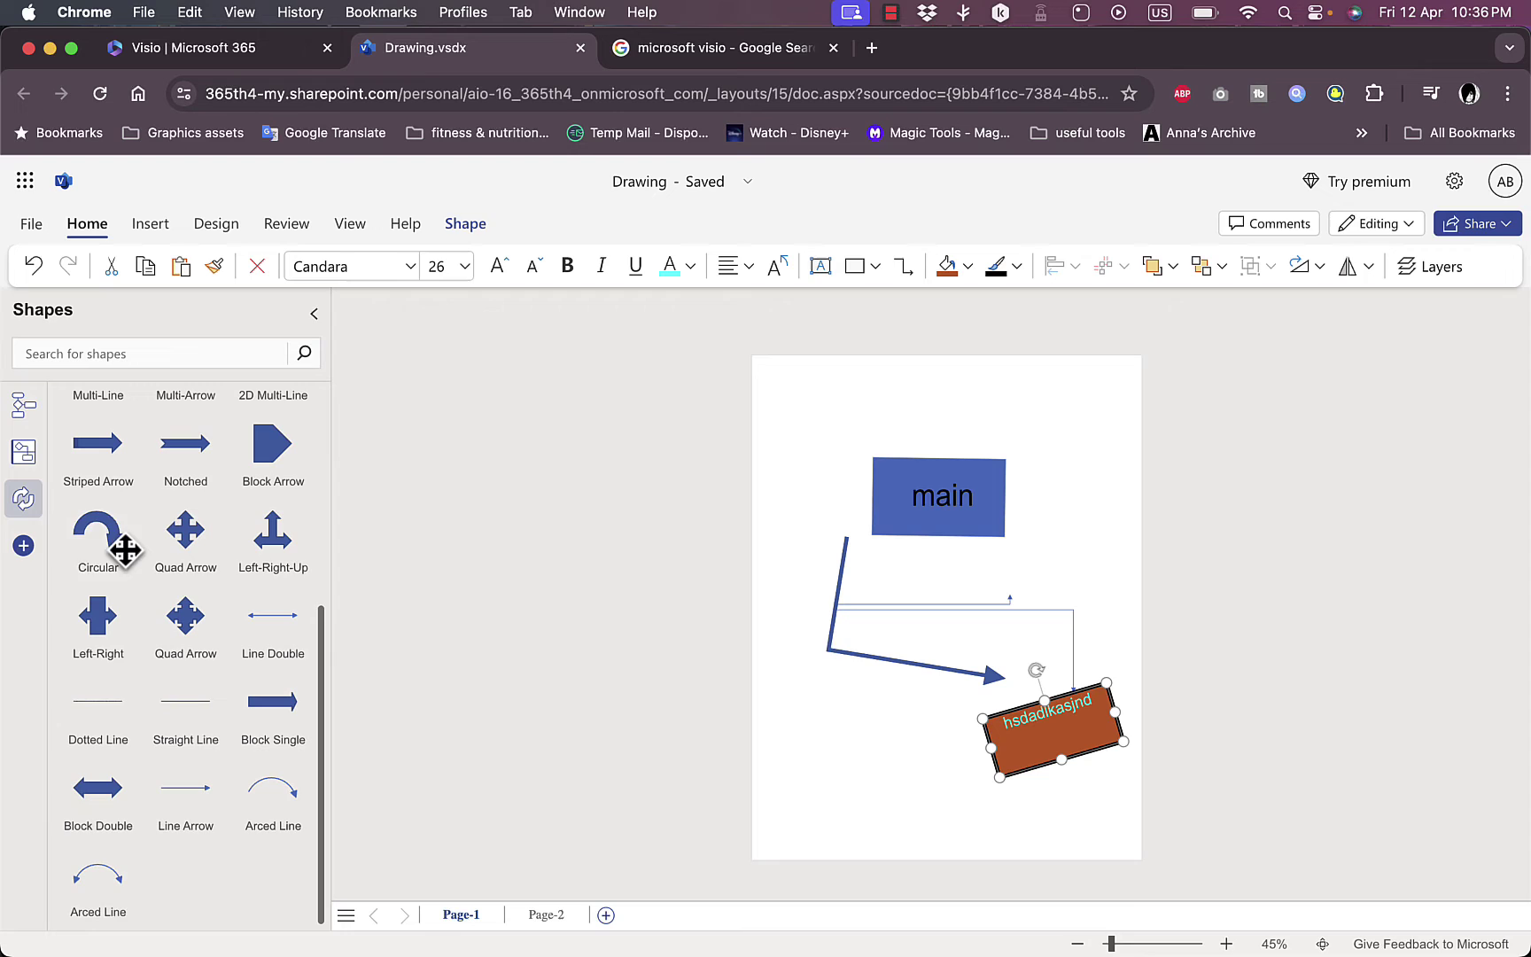
{"action": "left_click", "coordinate": [35, 548]}
{"action": "scroll", "coordinate": [215, 620], "scroll_direction": "down", "scroll_amount": 1}
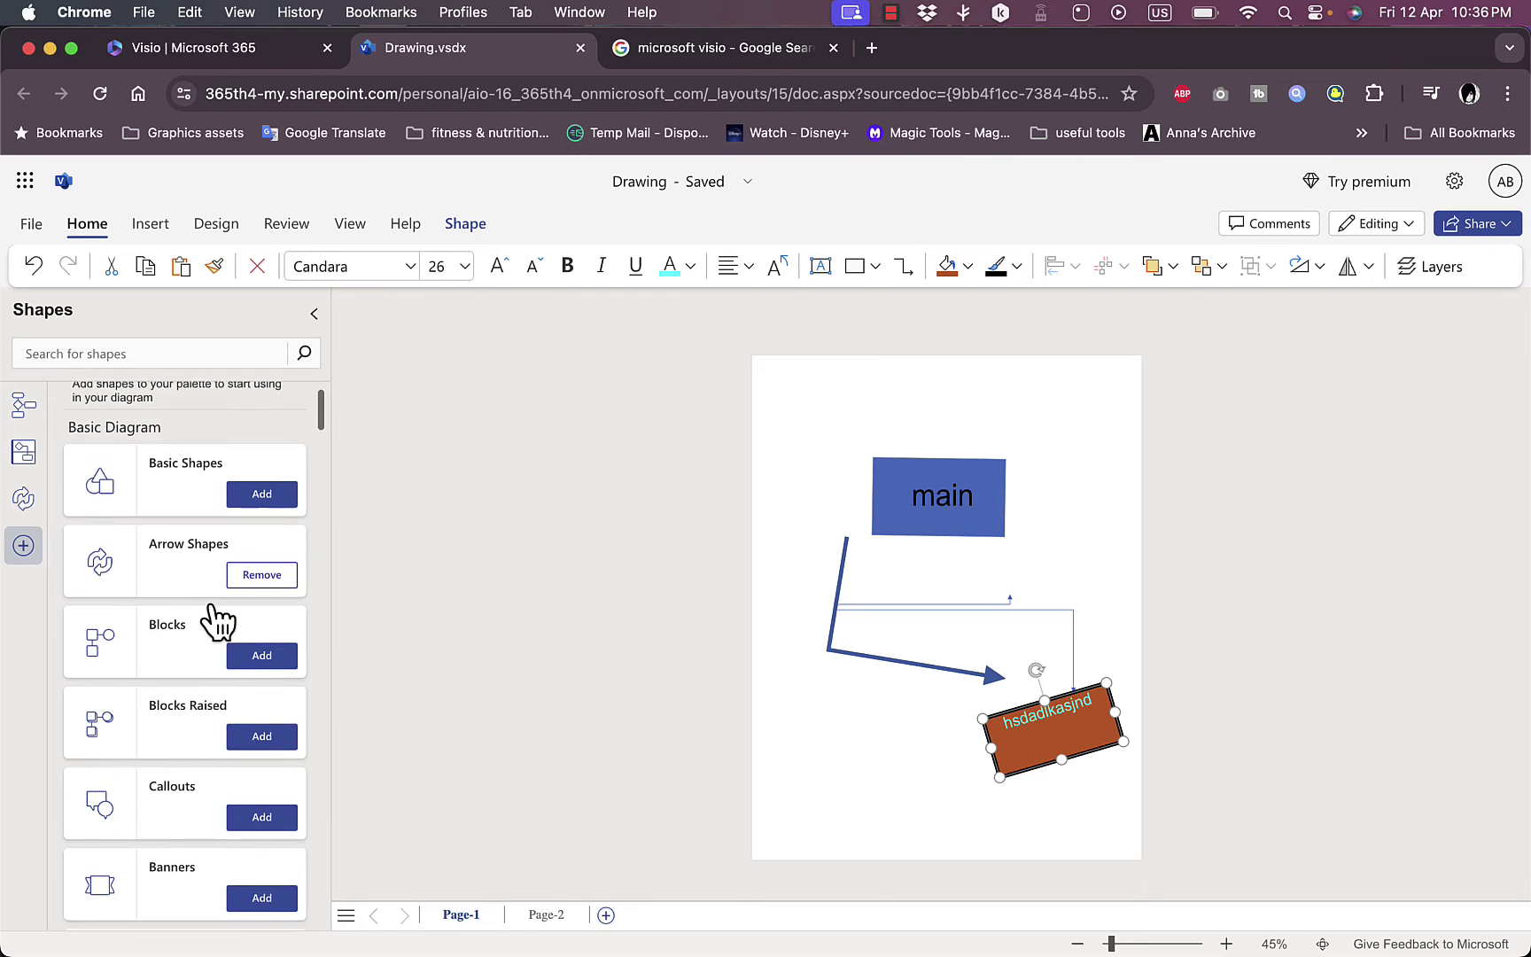
{"action": "left_click", "coordinate": [262, 650]}
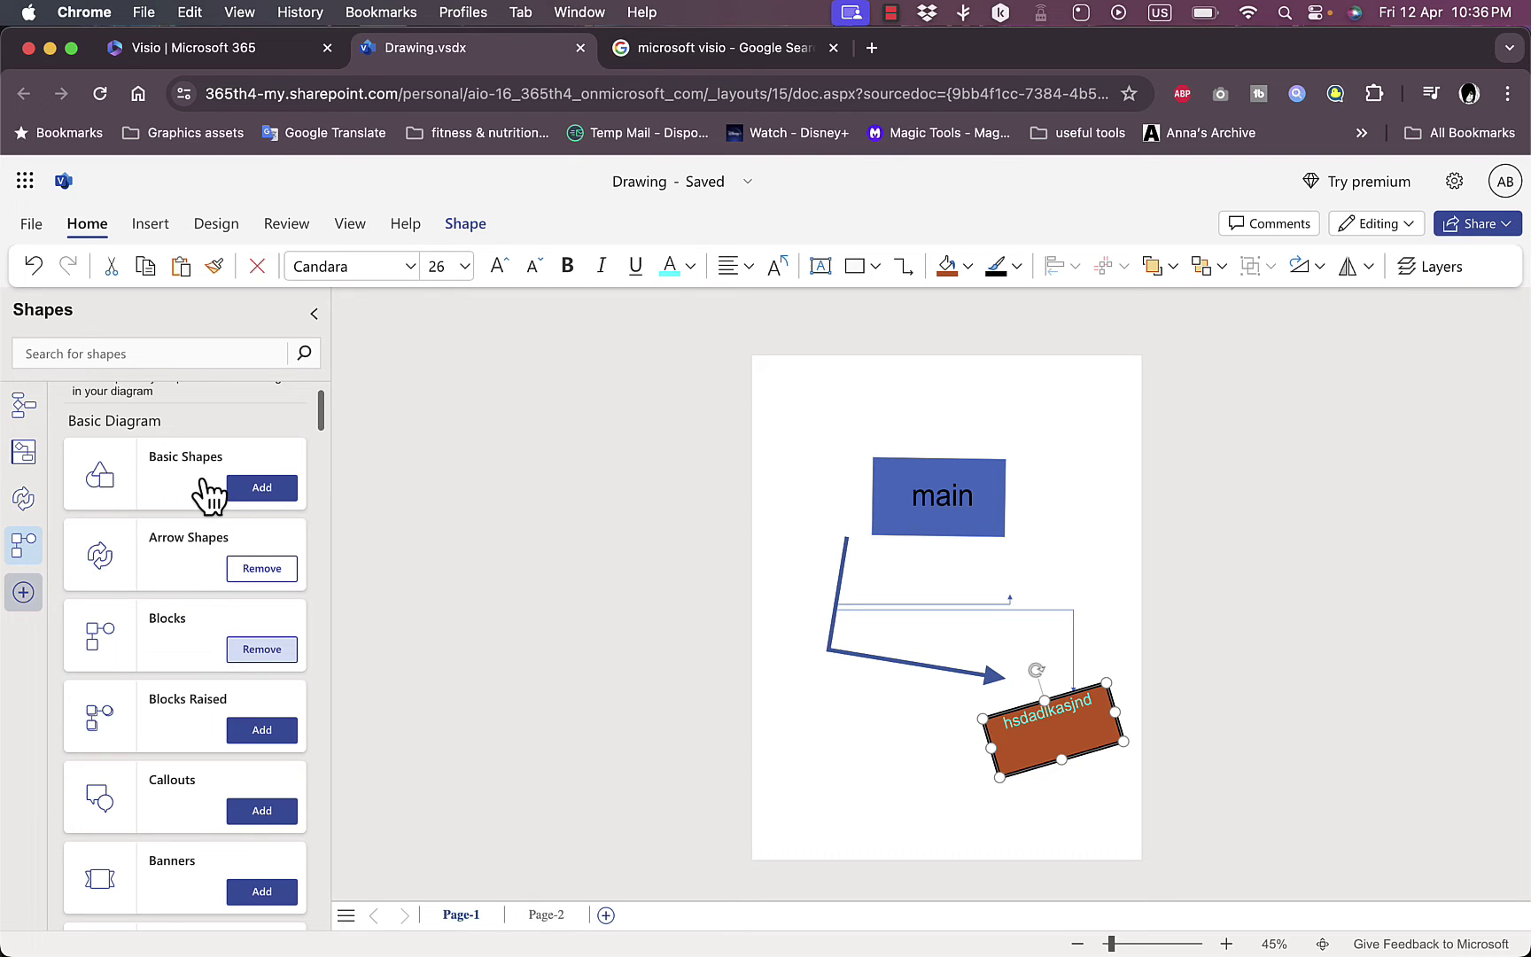
{"action": "scroll", "coordinate": [180, 759], "scroll_direction": "up", "scroll_amount": 2}
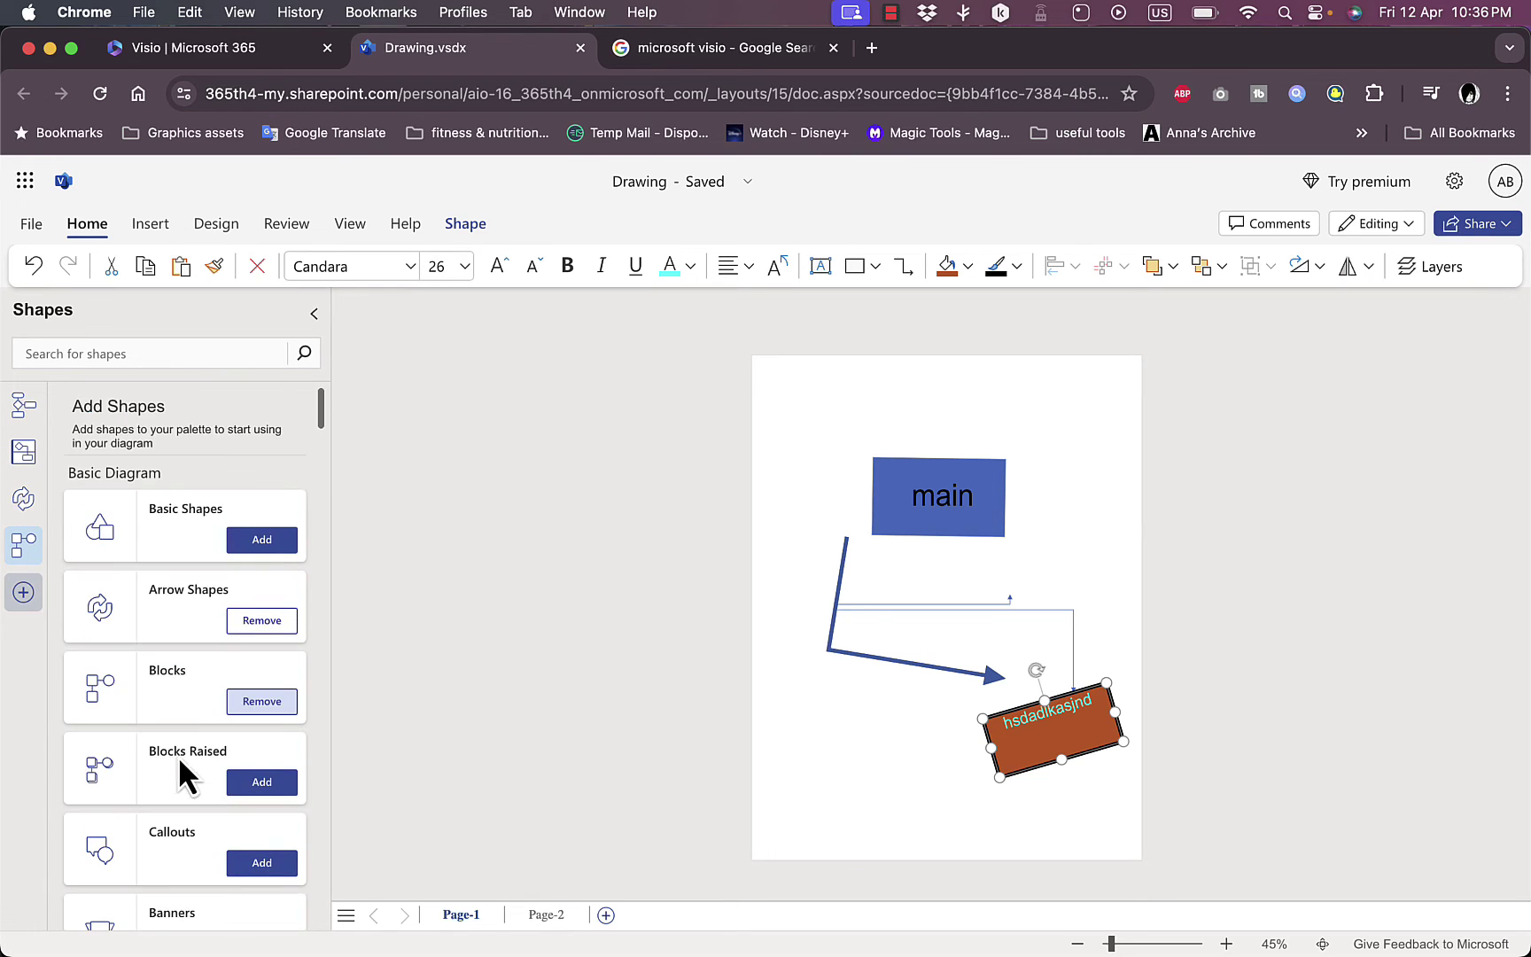
{"action": "left_click", "coordinate": [20, 541]}
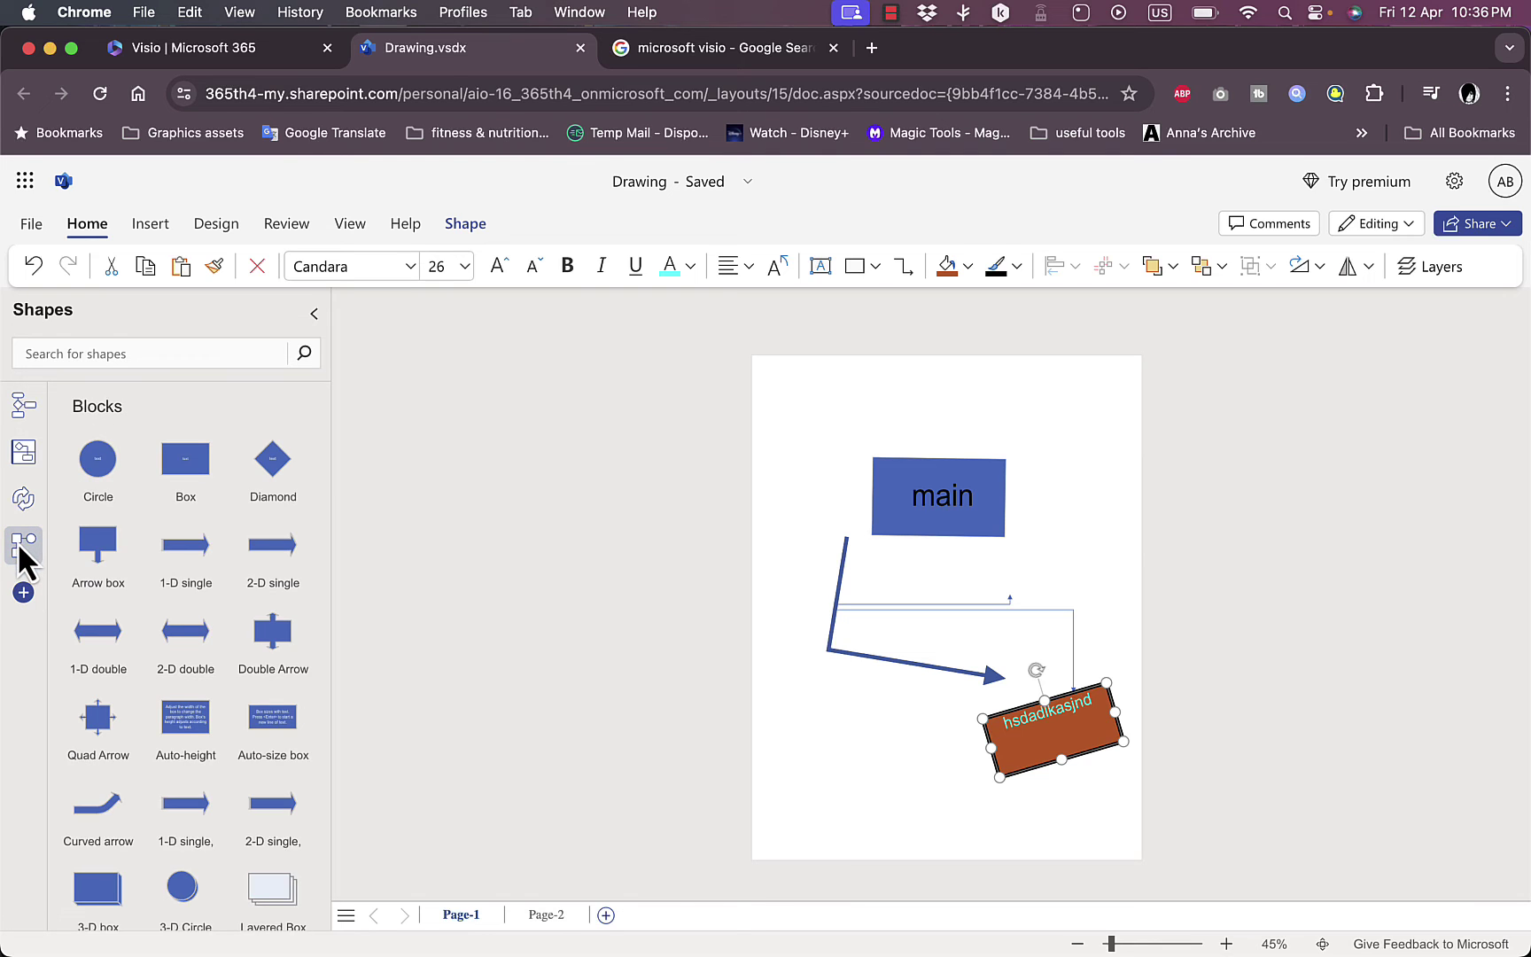
{"action": "scroll", "coordinate": [169, 607], "scroll_direction": "down", "scroll_amount": 10}
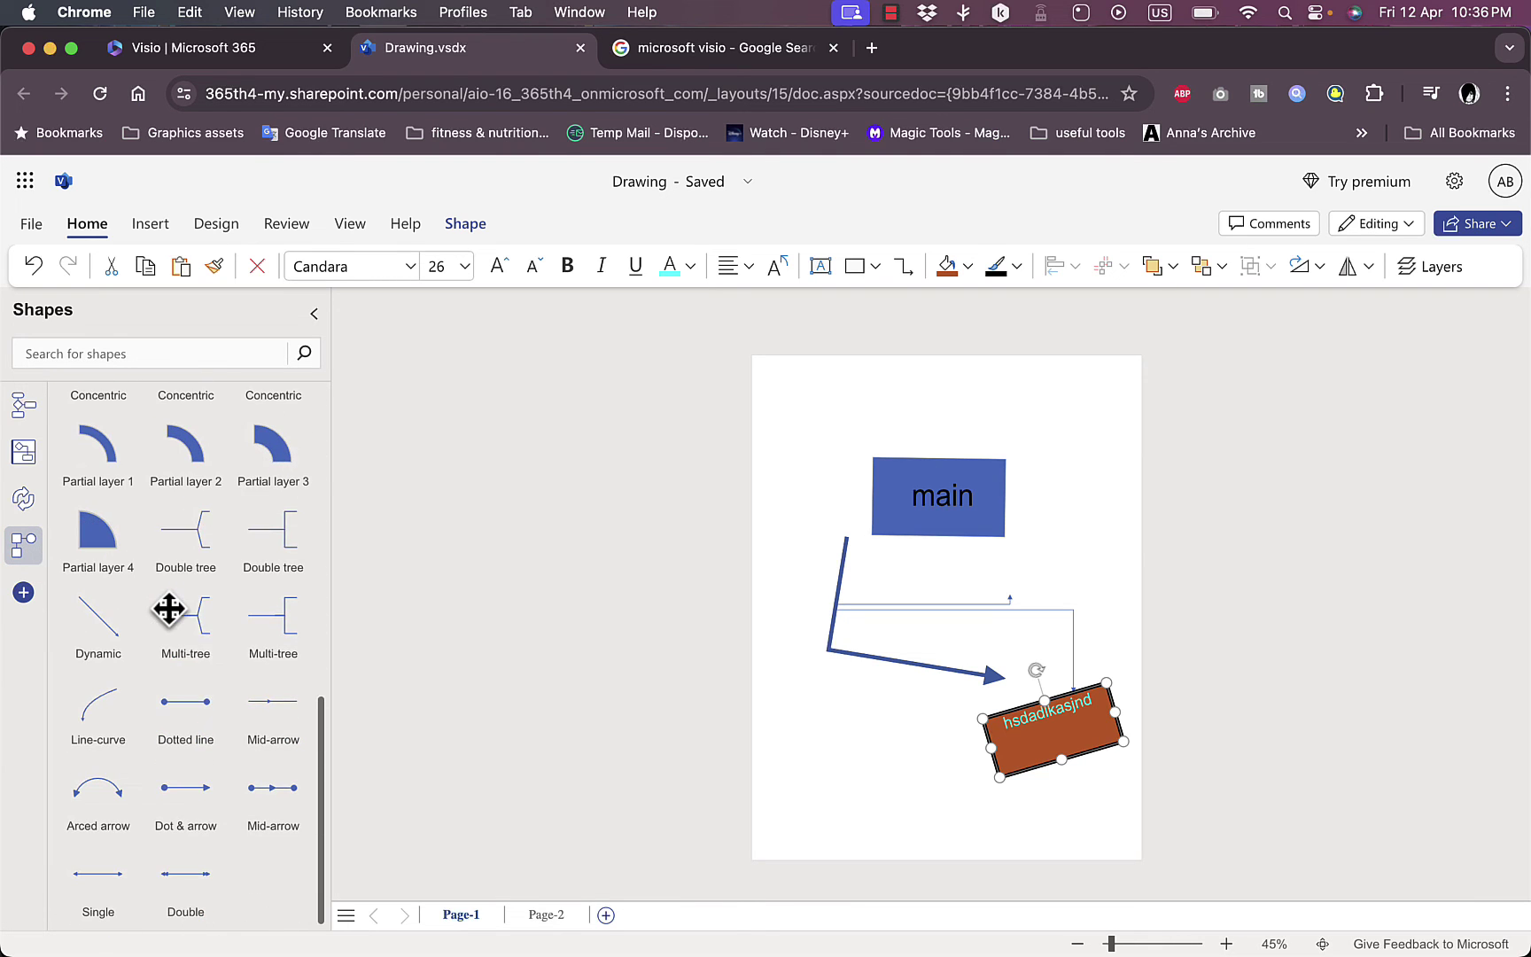
Step: Drop a Double tree connector onto the page, undoing the first misplaced drop
{"action": "left_click_drag", "start_coordinate": [191, 541], "coordinate": [917, 531]}
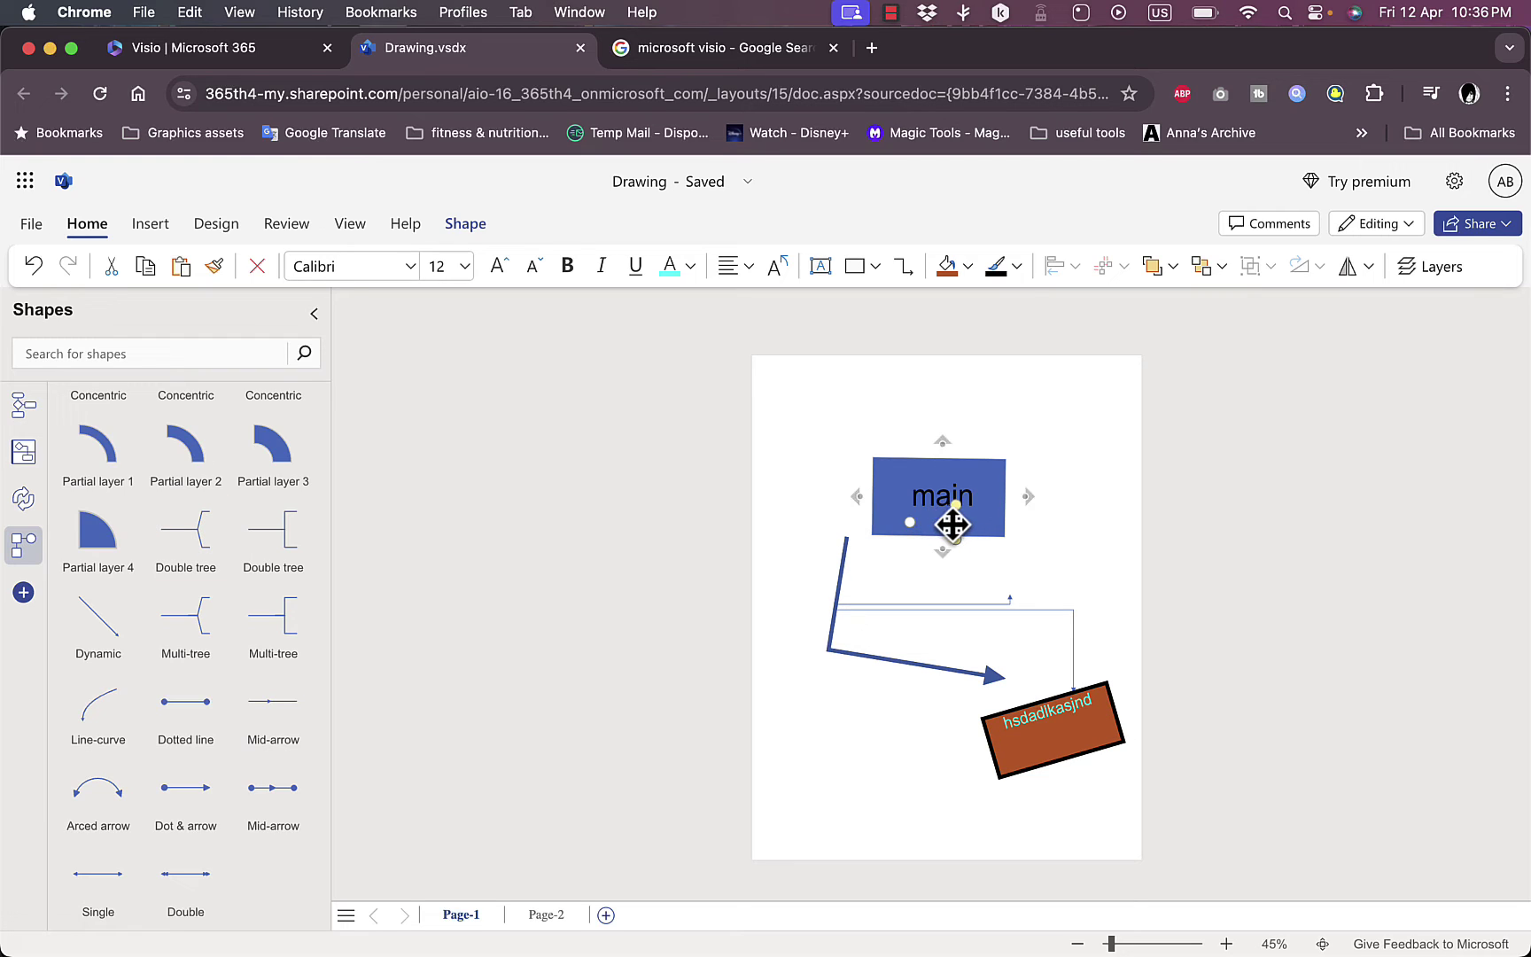
{"action": "key", "text": "Delete"}
{"action": "key", "text": "super+z"}
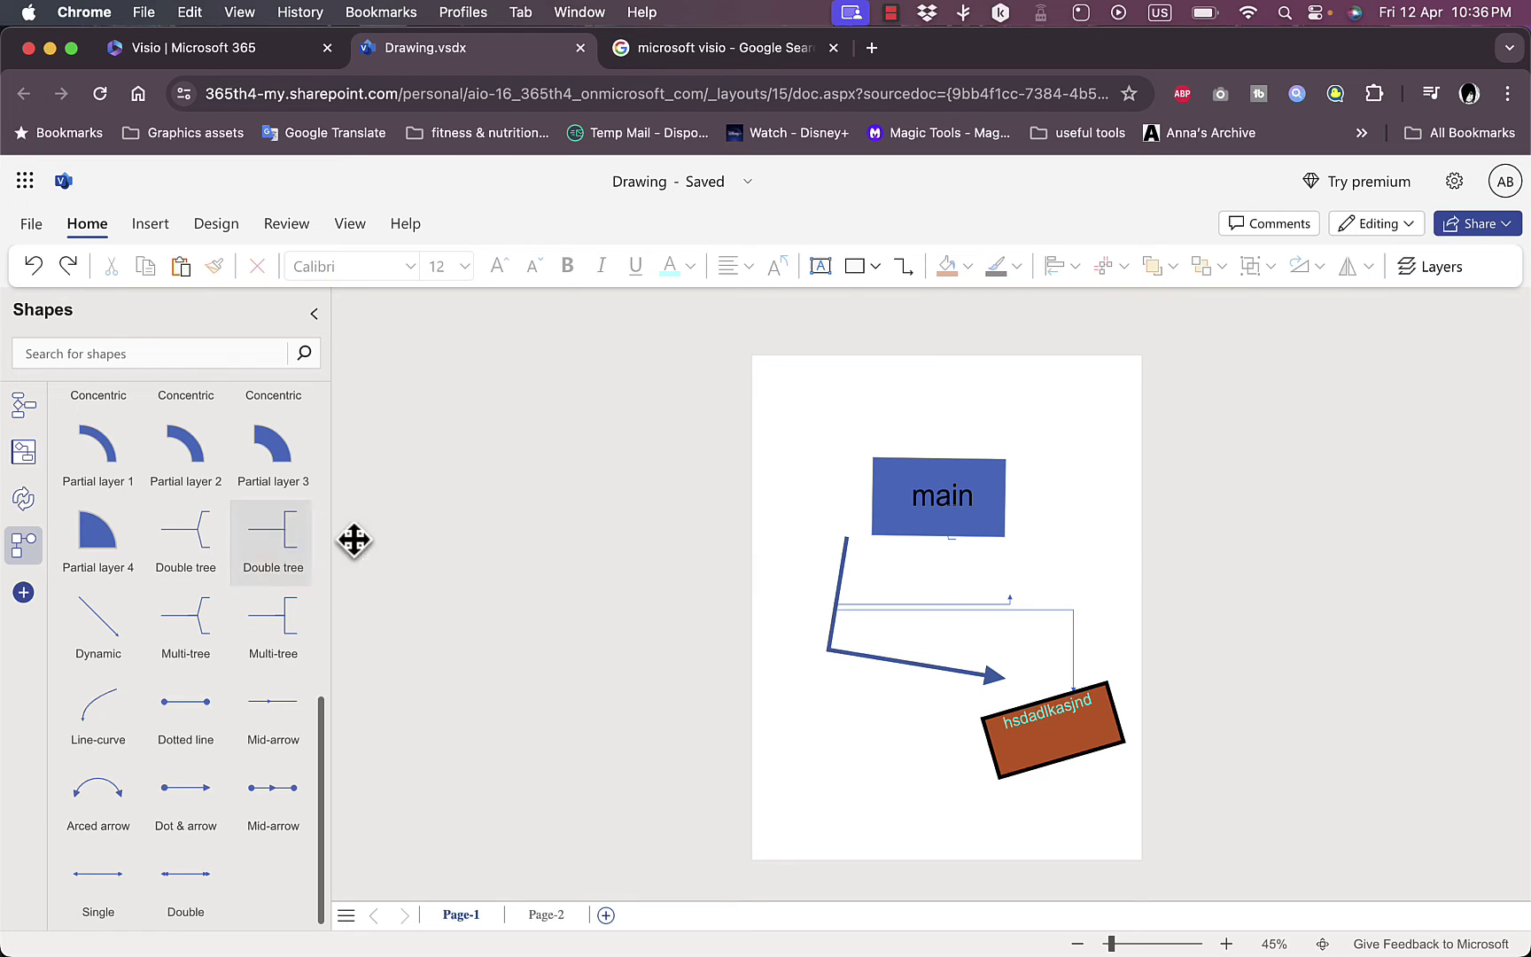
{"action": "left_click_drag", "start_coordinate": [151, 516], "coordinate": [942, 420]}
Step: Glue the tree's stem to the top of main and stretch its left branch farther left
{"action": "mouse_move", "coordinate": [975, 457]}
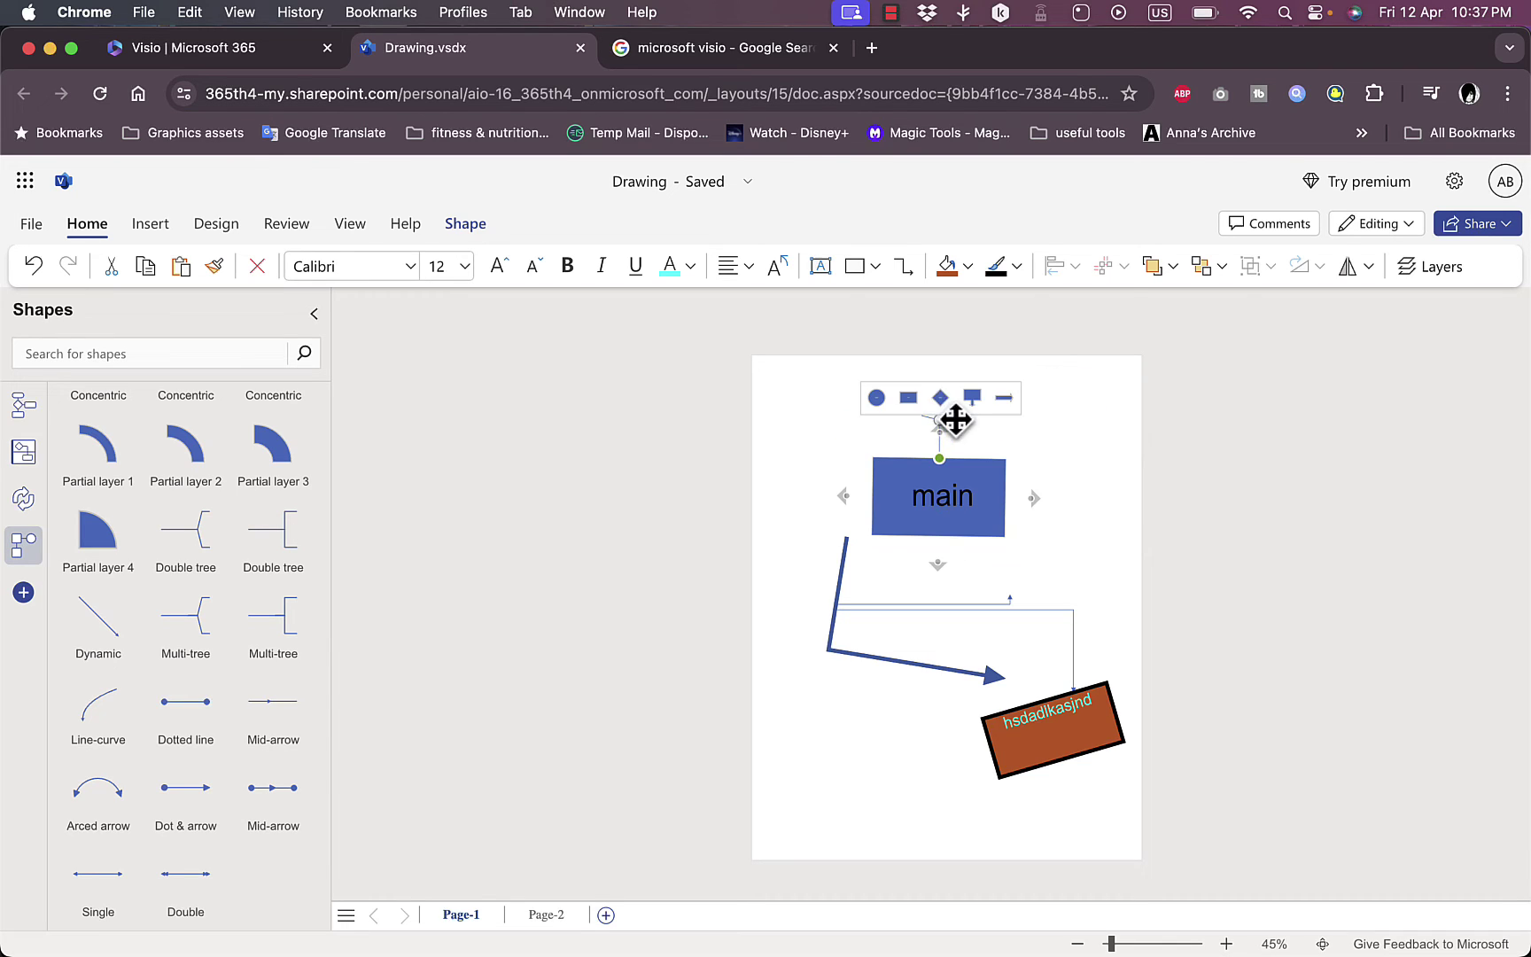
{"action": "left_click", "coordinate": [988, 434]}
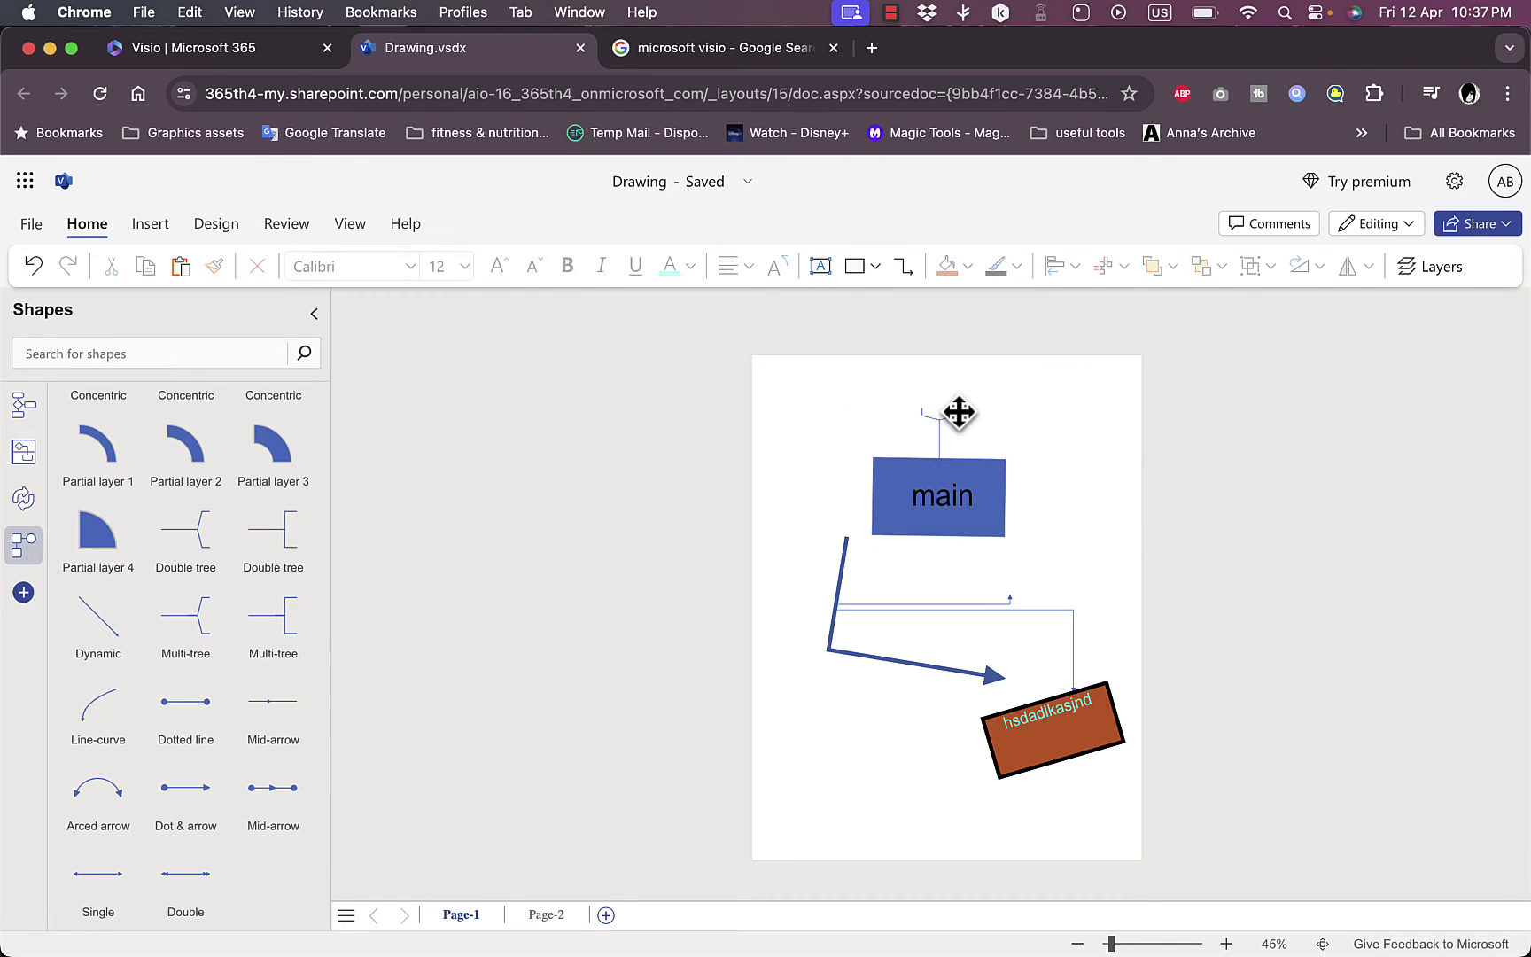
{"action": "left_click_drag", "start_coordinate": [982, 411], "coordinate": [1039, 405]}
{"action": "left_click_drag", "start_coordinate": [936, 408], "coordinate": [804, 454]}
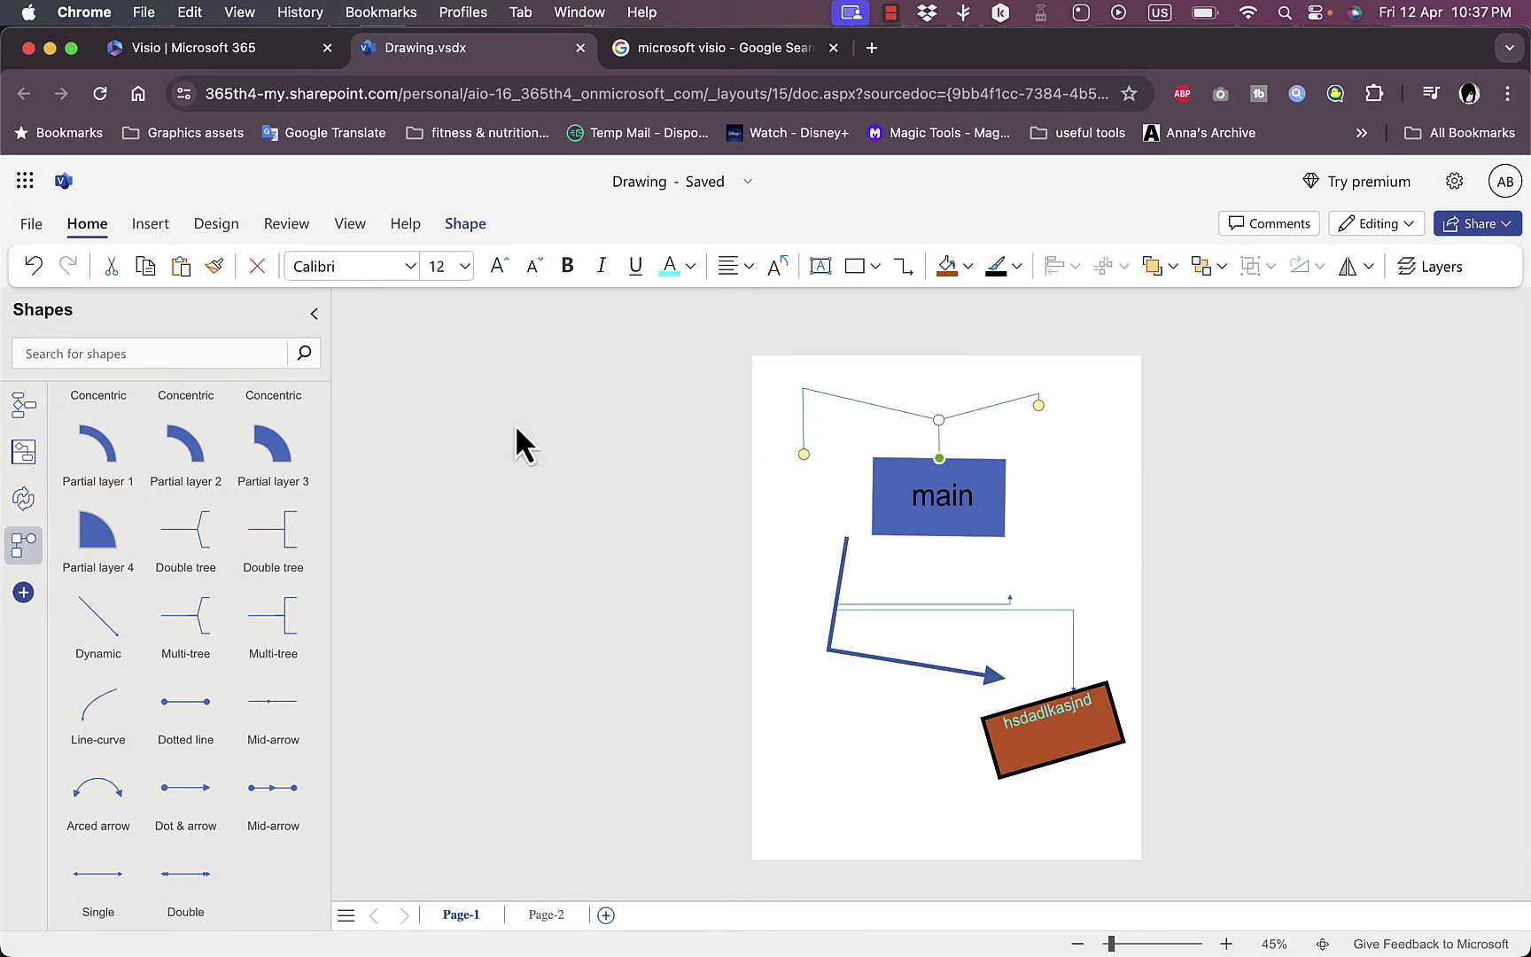
Step: Place an enlarged On-page circle under the left tree branch and extend the branch into it
{"action": "left_click", "coordinate": [24, 405]}
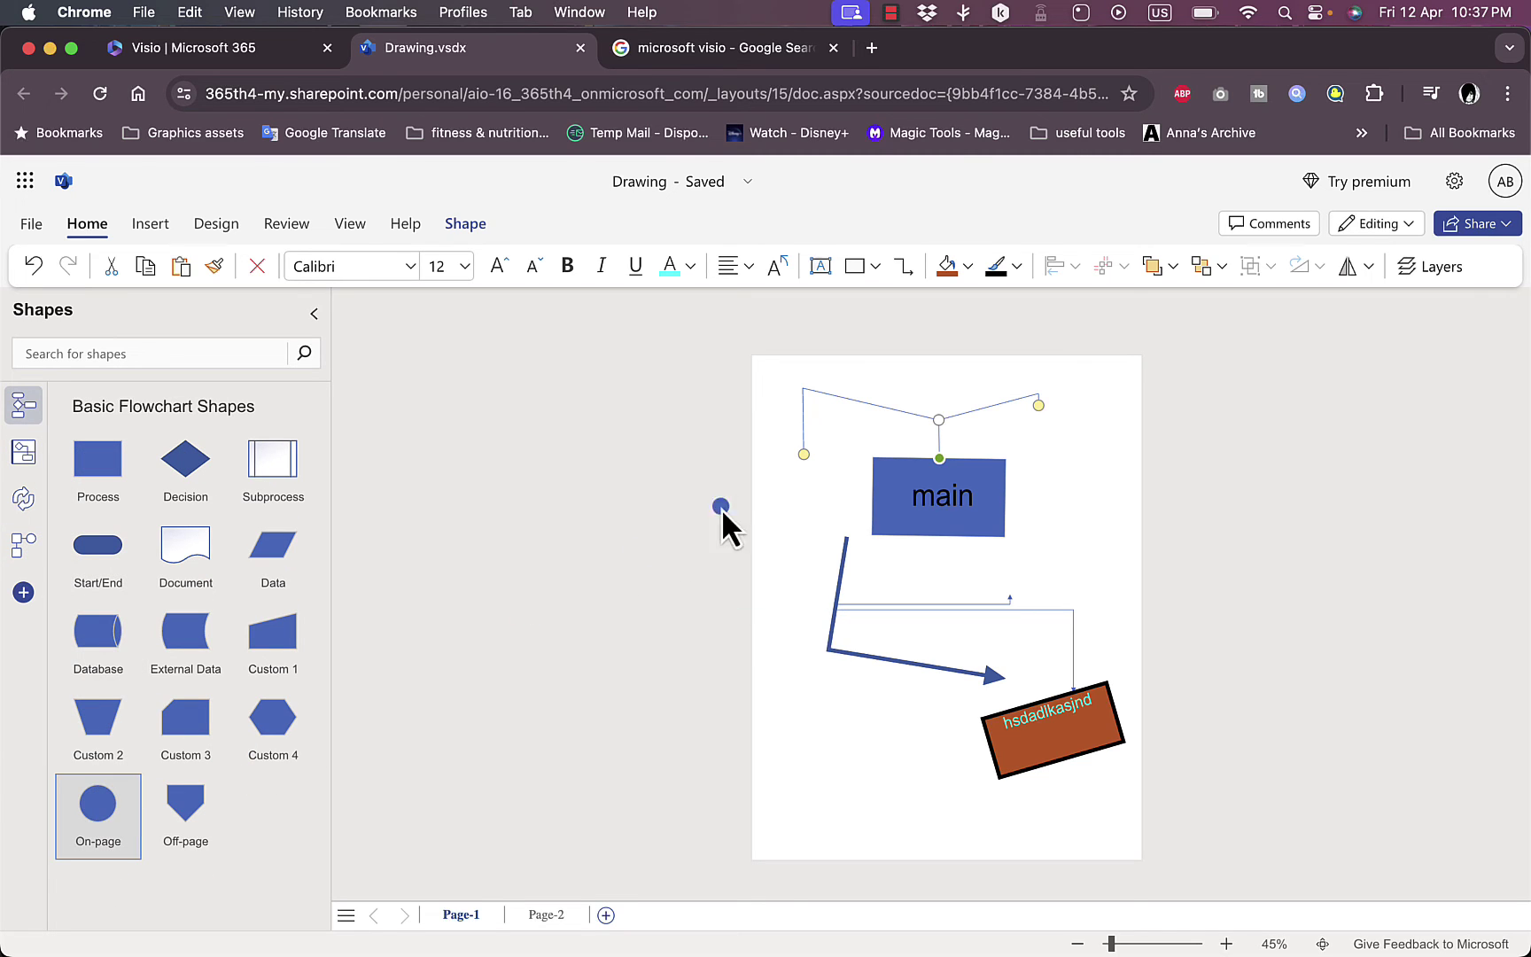
{"action": "left_click_drag", "start_coordinate": [97, 805], "coordinate": [804, 476]}
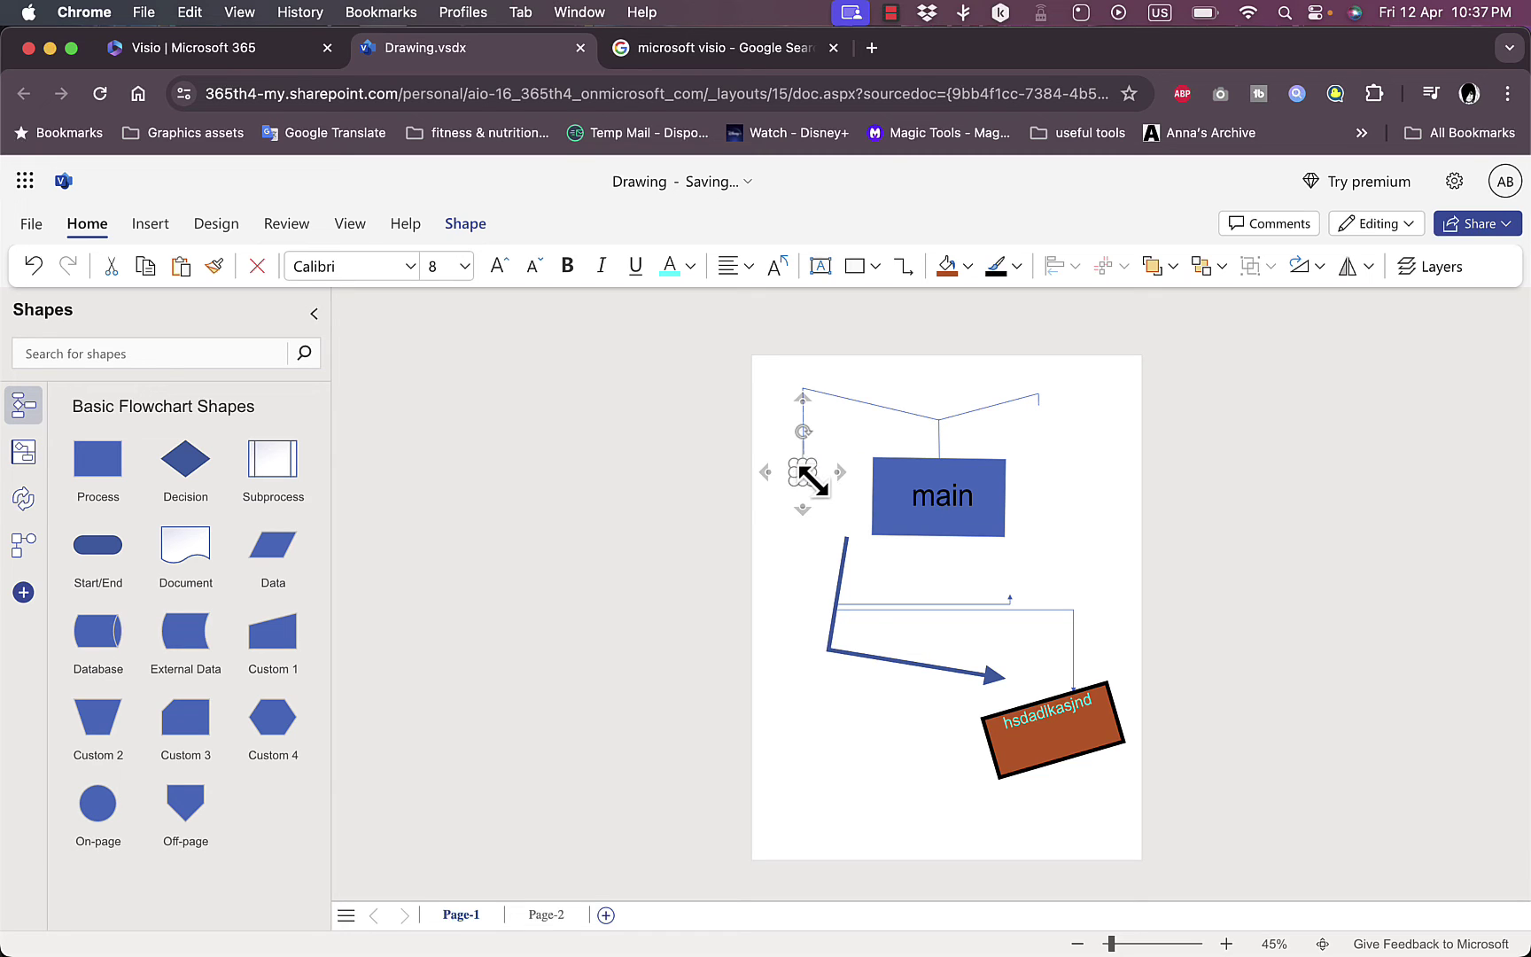
{"action": "left_click", "coordinate": [853, 522]}
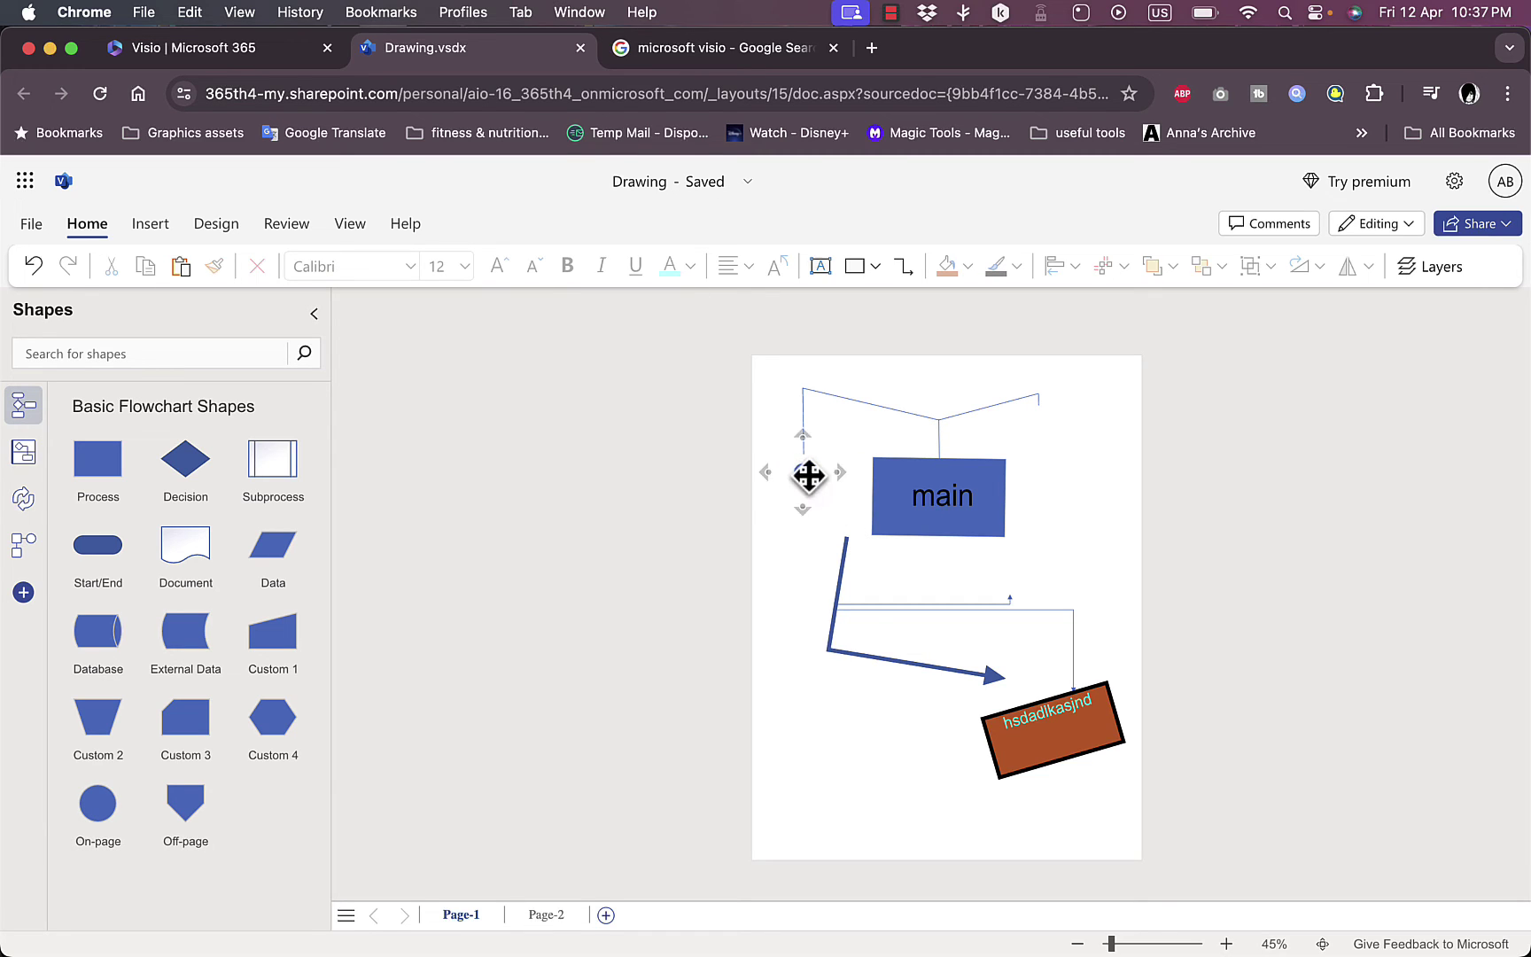
{"action": "left_click", "coordinate": [808, 476]}
{"action": "mouse_move", "coordinate": [813, 483]}
{"action": "left_mouse_down"}
{"action": "mouse_move", "coordinate": [882, 548]}
{"action": "mouse_move", "coordinate": [812, 507]}
{"action": "left_mouse_up"}
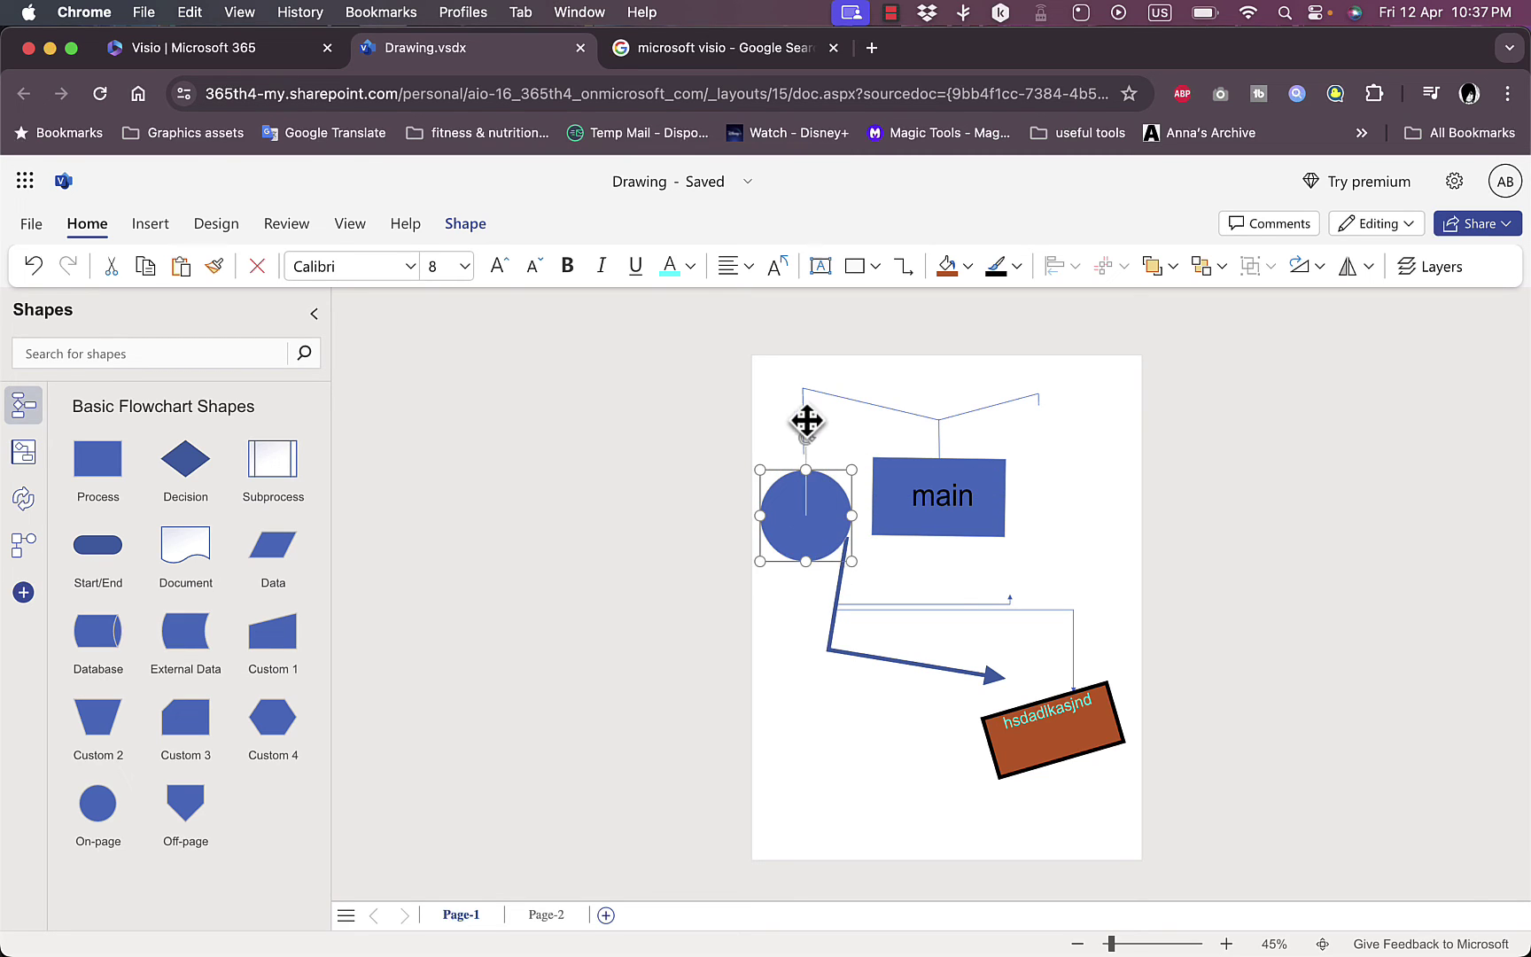
{"action": "left_click", "coordinate": [804, 448]}
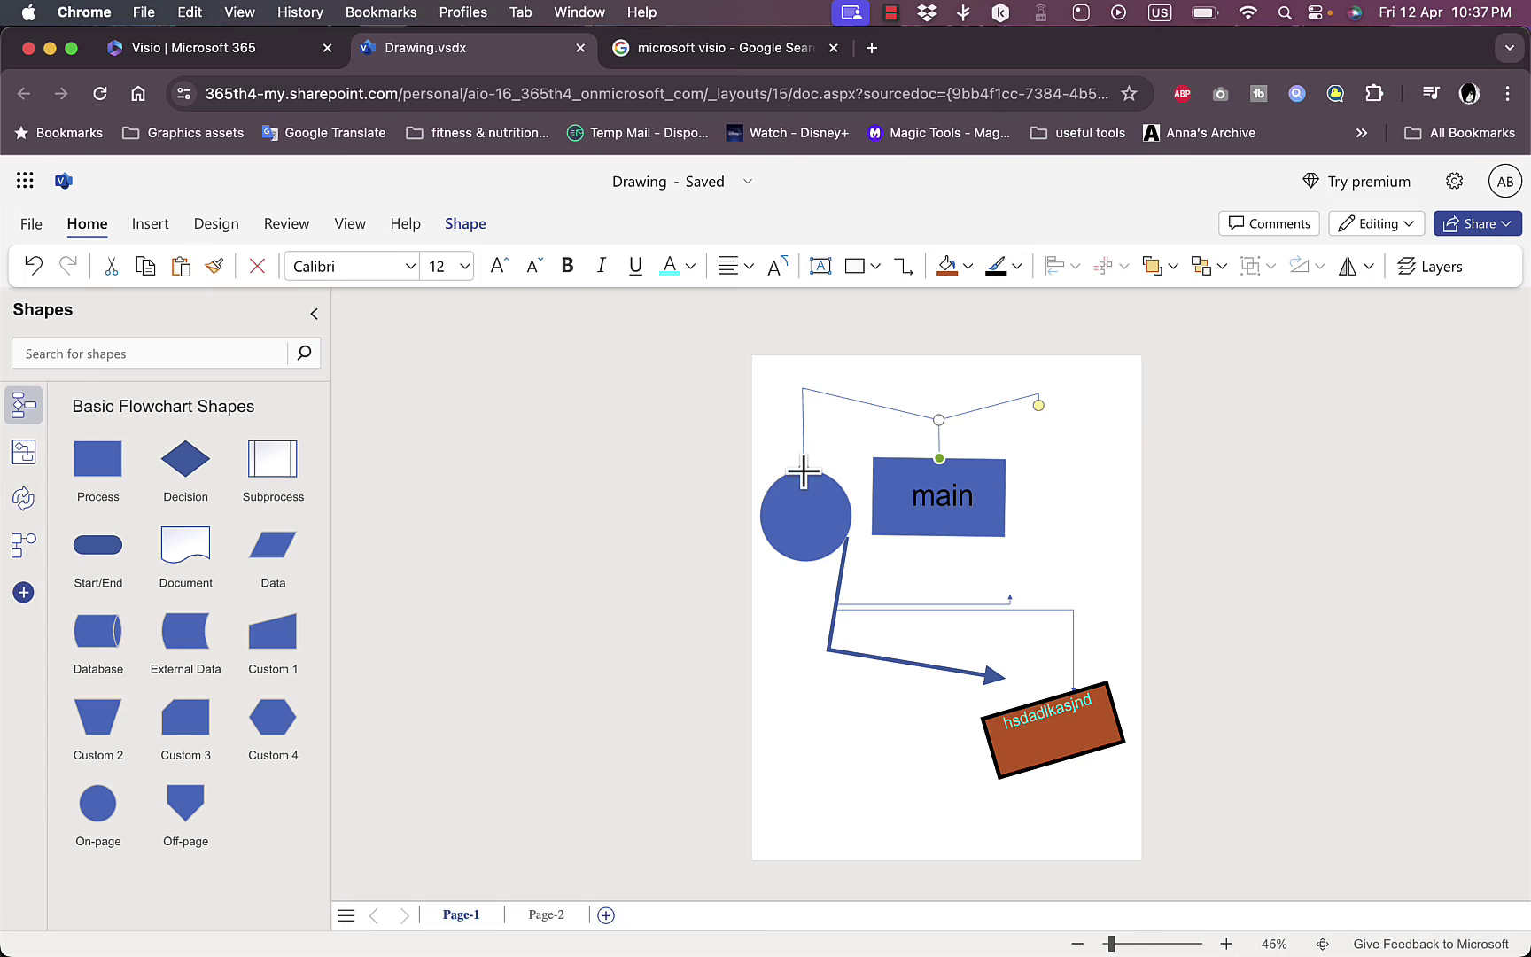
{"action": "left_click_drag", "start_coordinate": [803, 472], "coordinate": [806, 489]}
Step: Label the circle 'sub' in size 26 red text, then drop a Data parallelogram at the right branch
{"action": "left_click", "coordinate": [801, 519]}
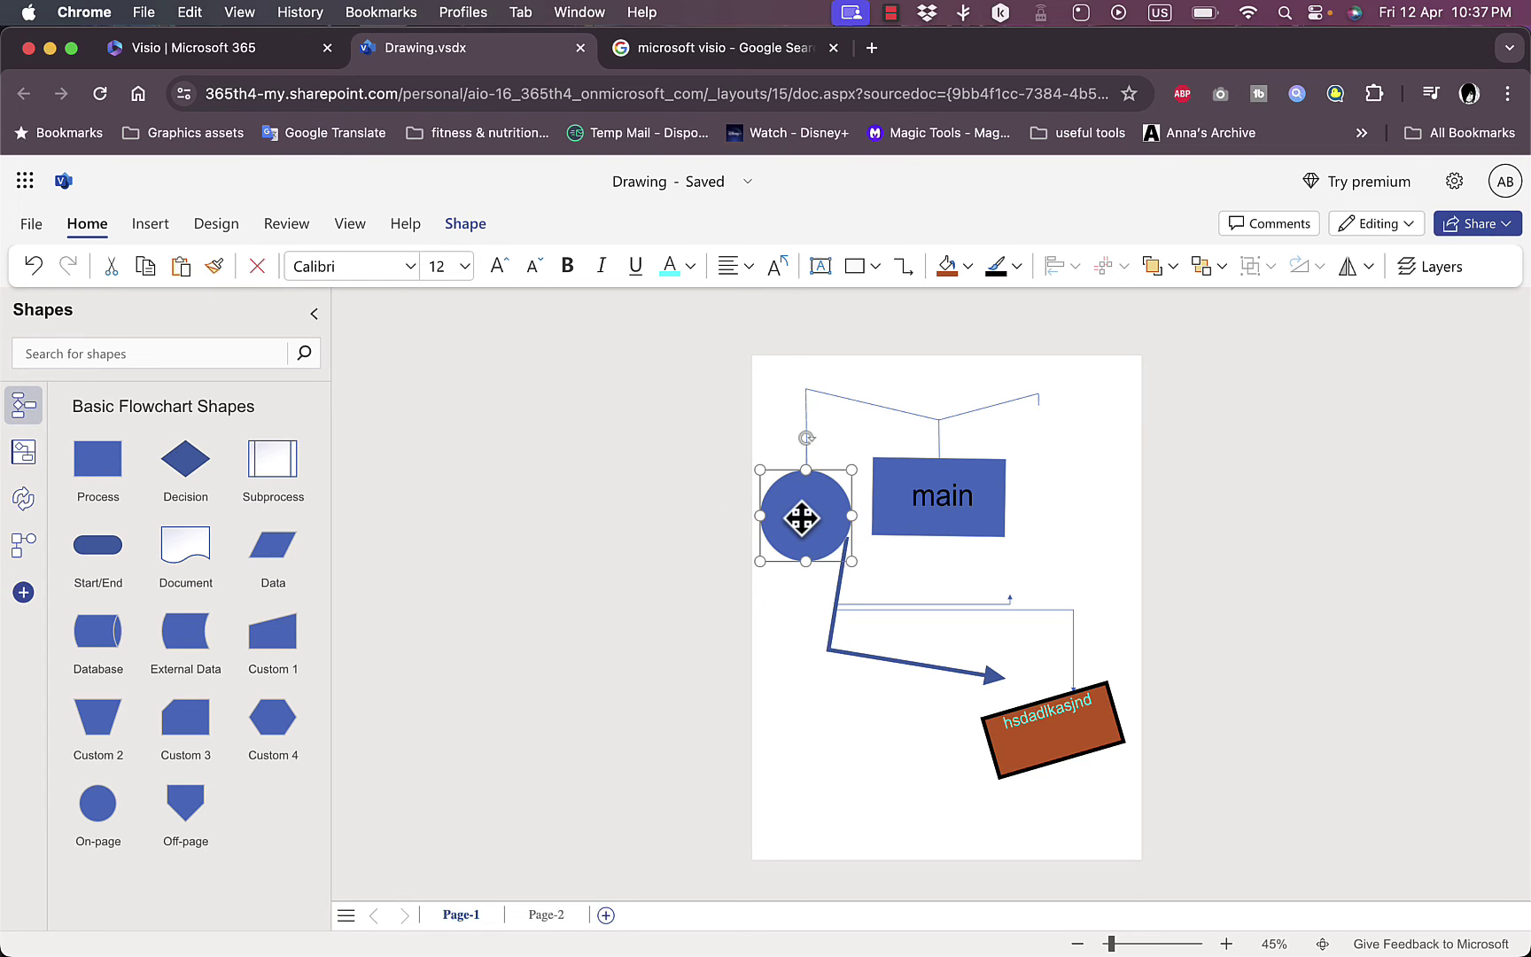
{"action": "double_click", "coordinate": [801, 519]}
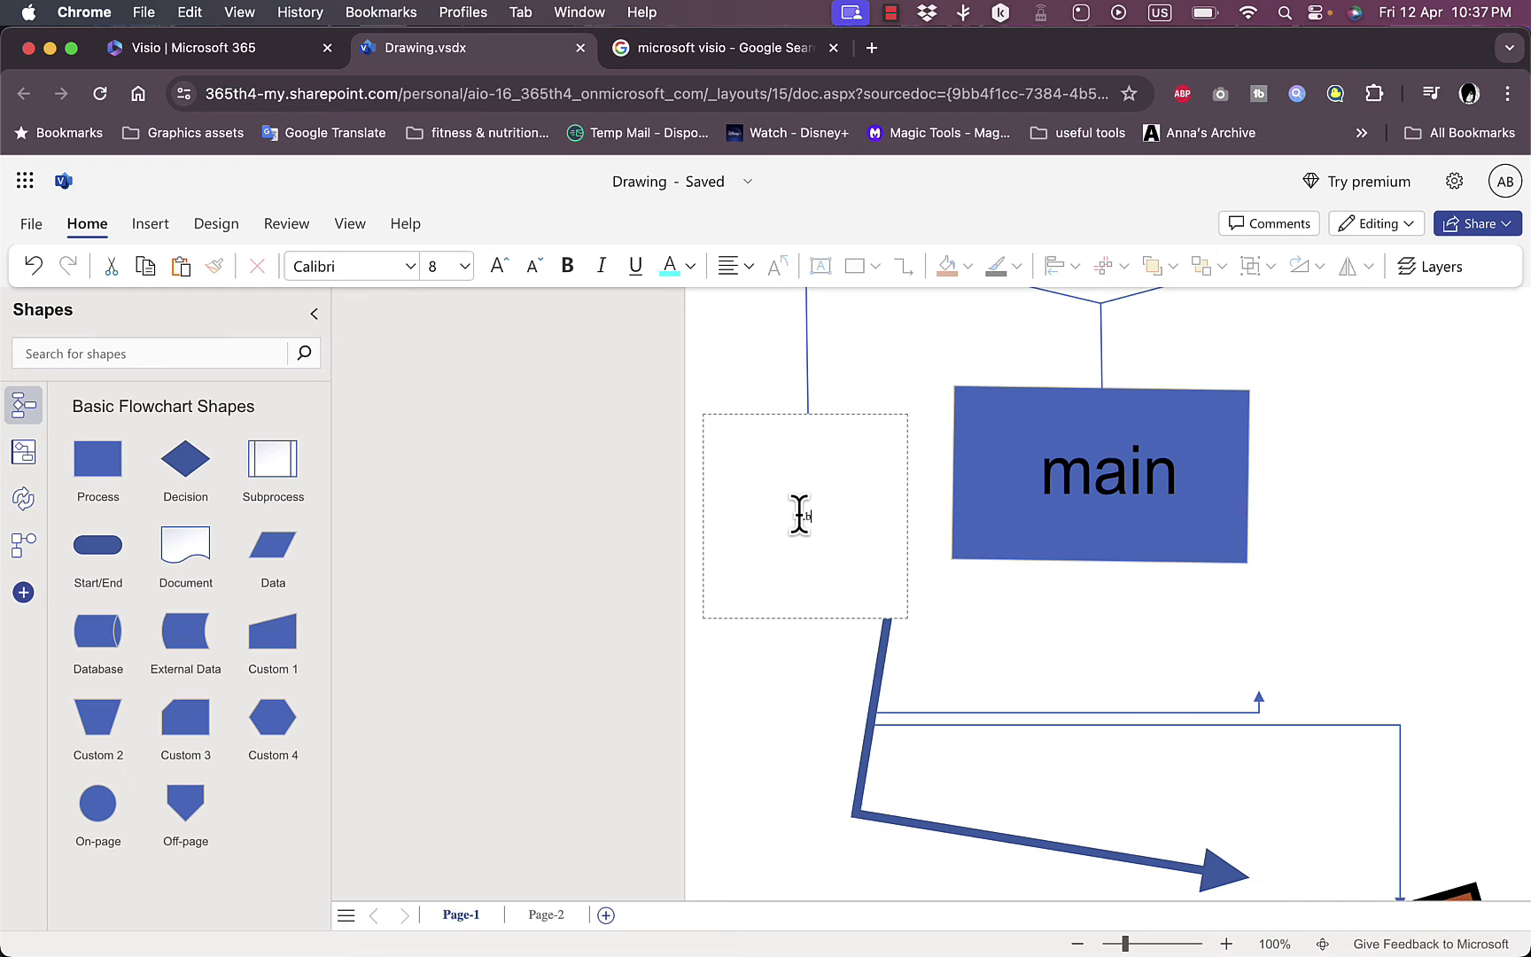
{"action": "left_click", "coordinate": [770, 626]}
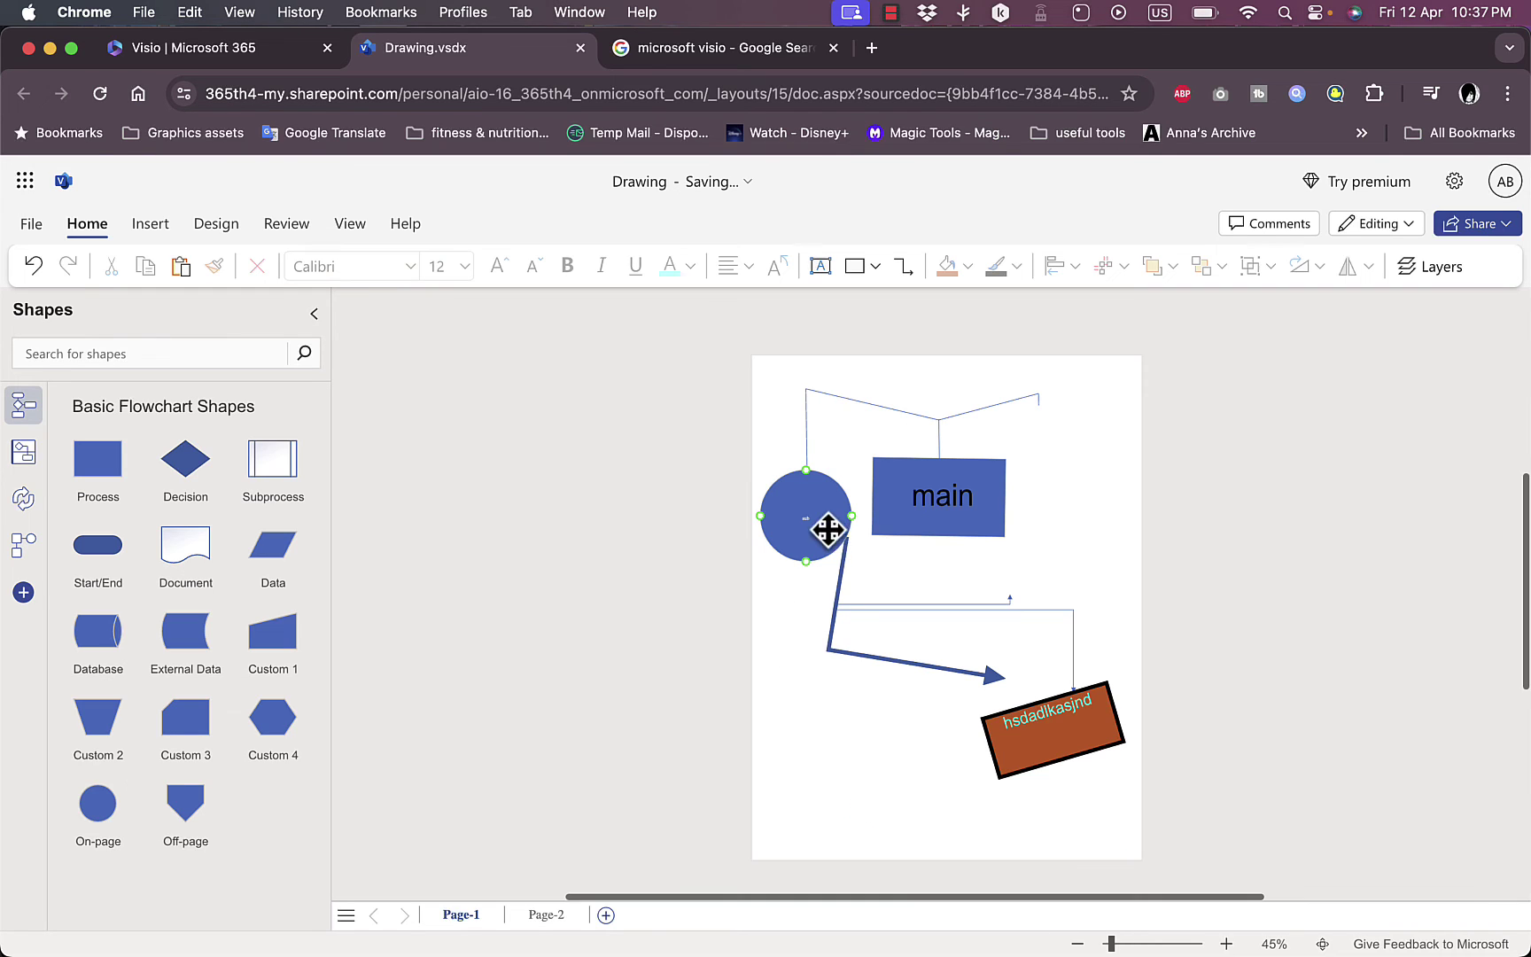
{"action": "left_click", "coordinate": [806, 525]}
{"action": "left_click", "coordinate": [465, 265]}
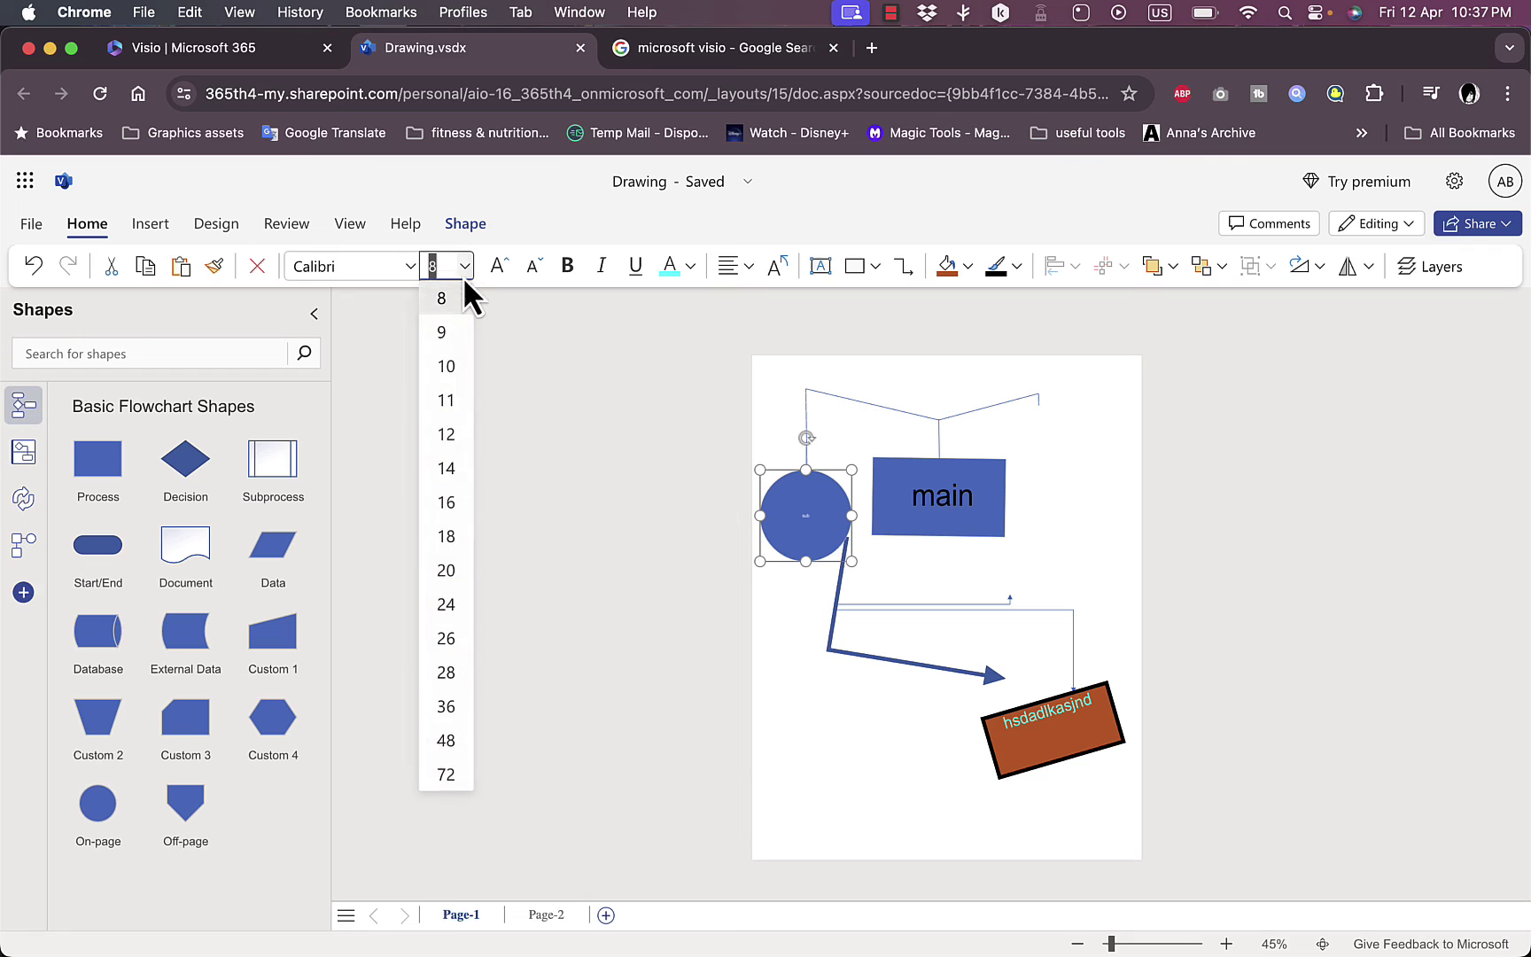
{"action": "left_click", "coordinate": [448, 634]}
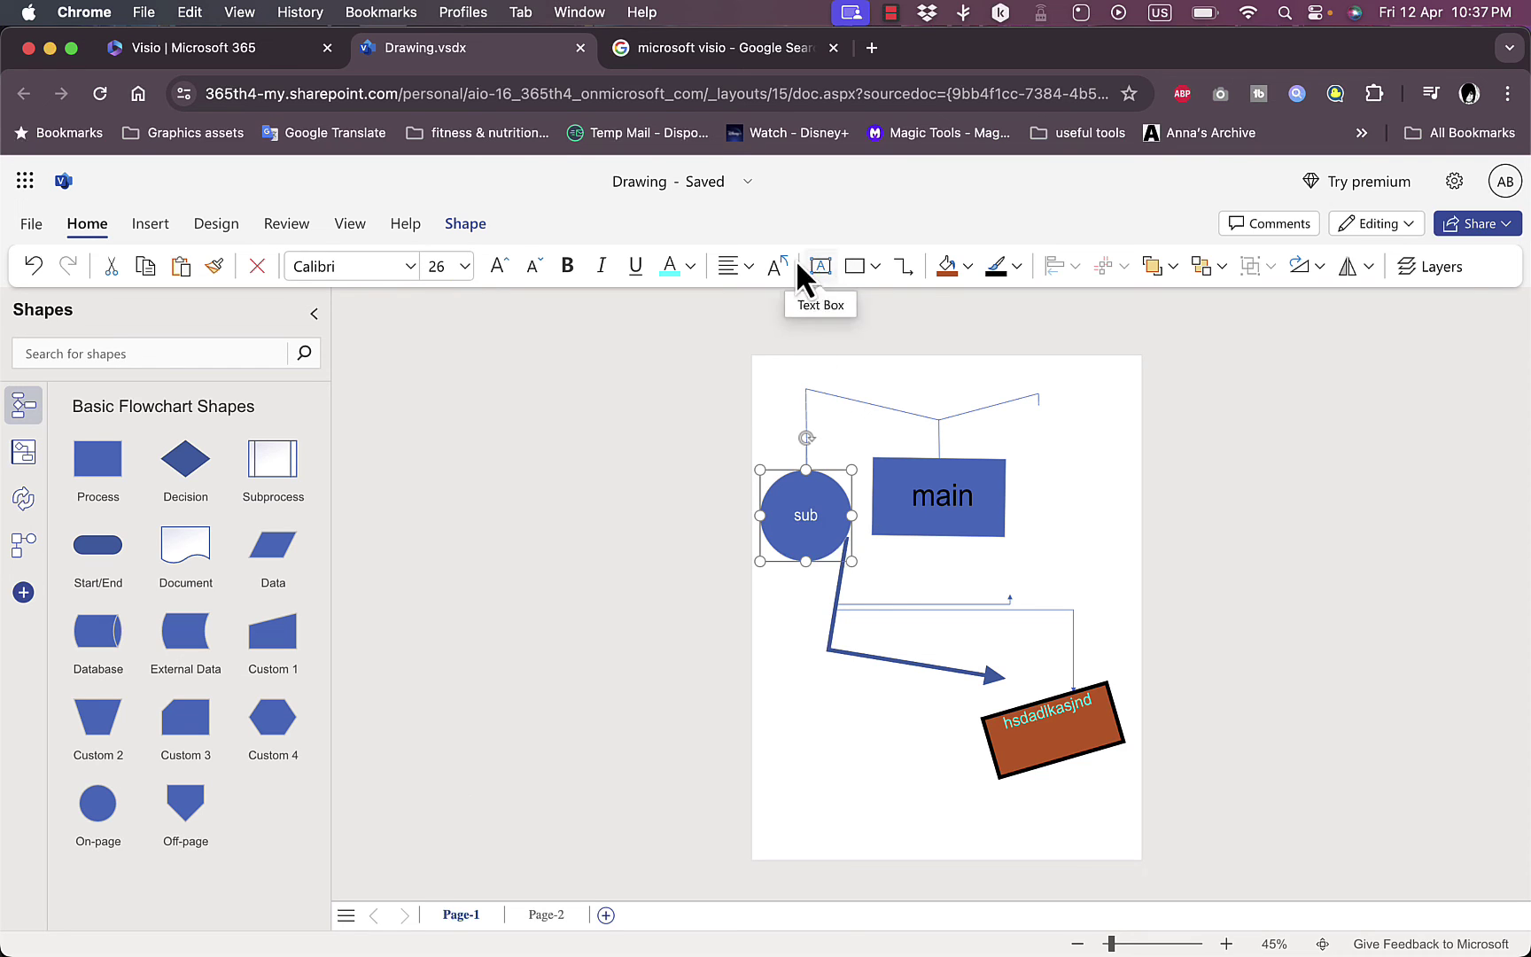
{"action": "left_click", "coordinate": [690, 267]}
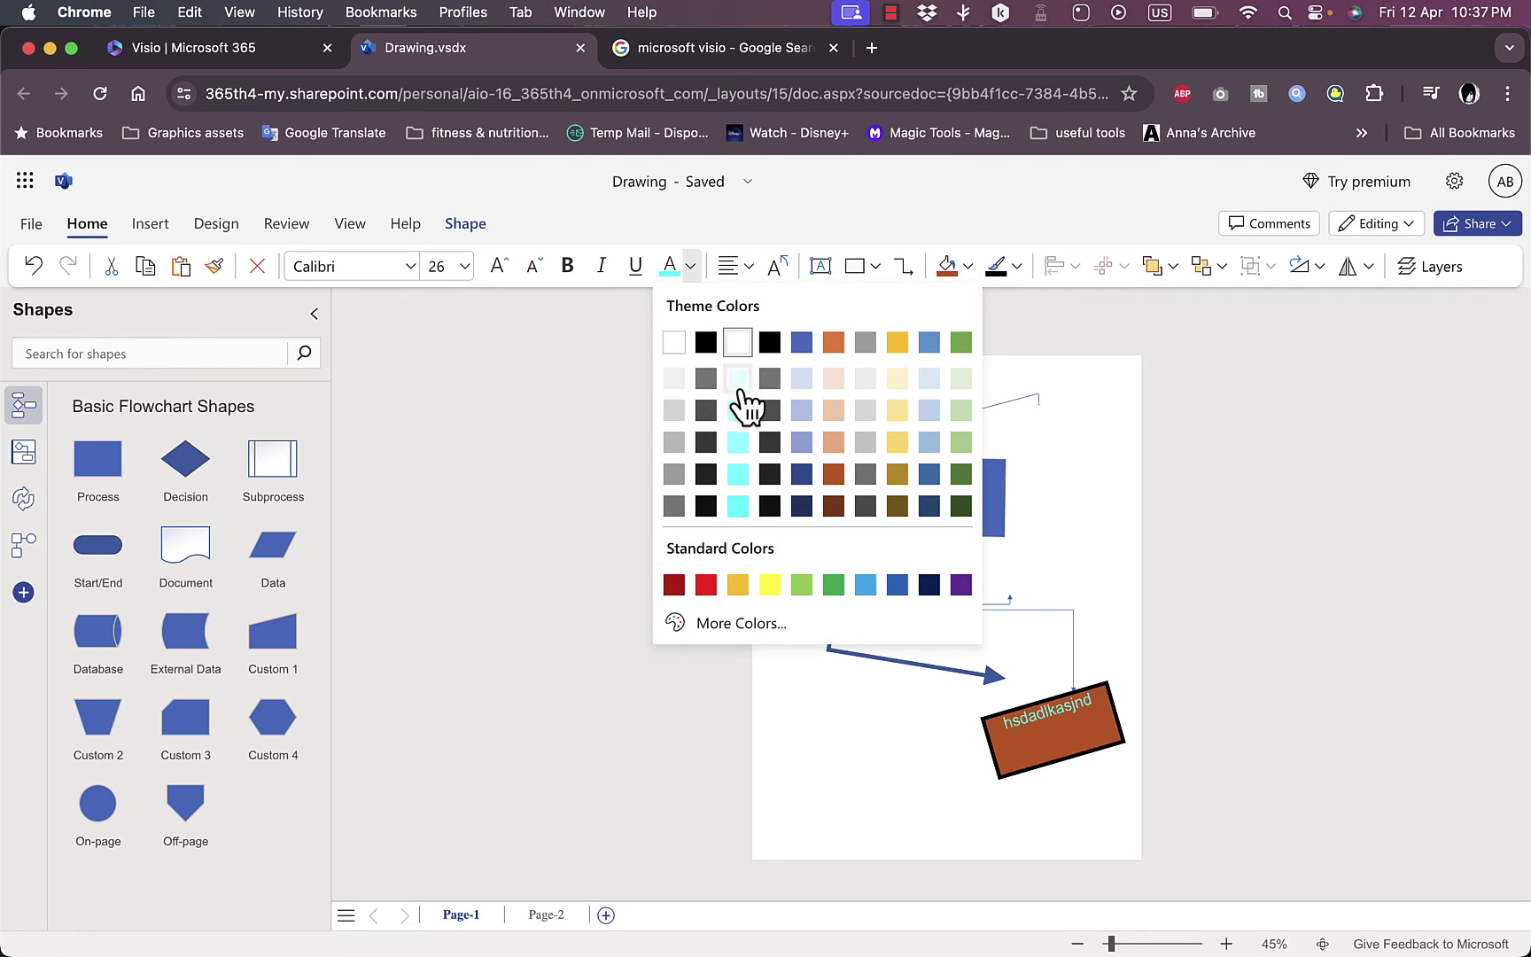
{"action": "left_click", "coordinate": [706, 587]}
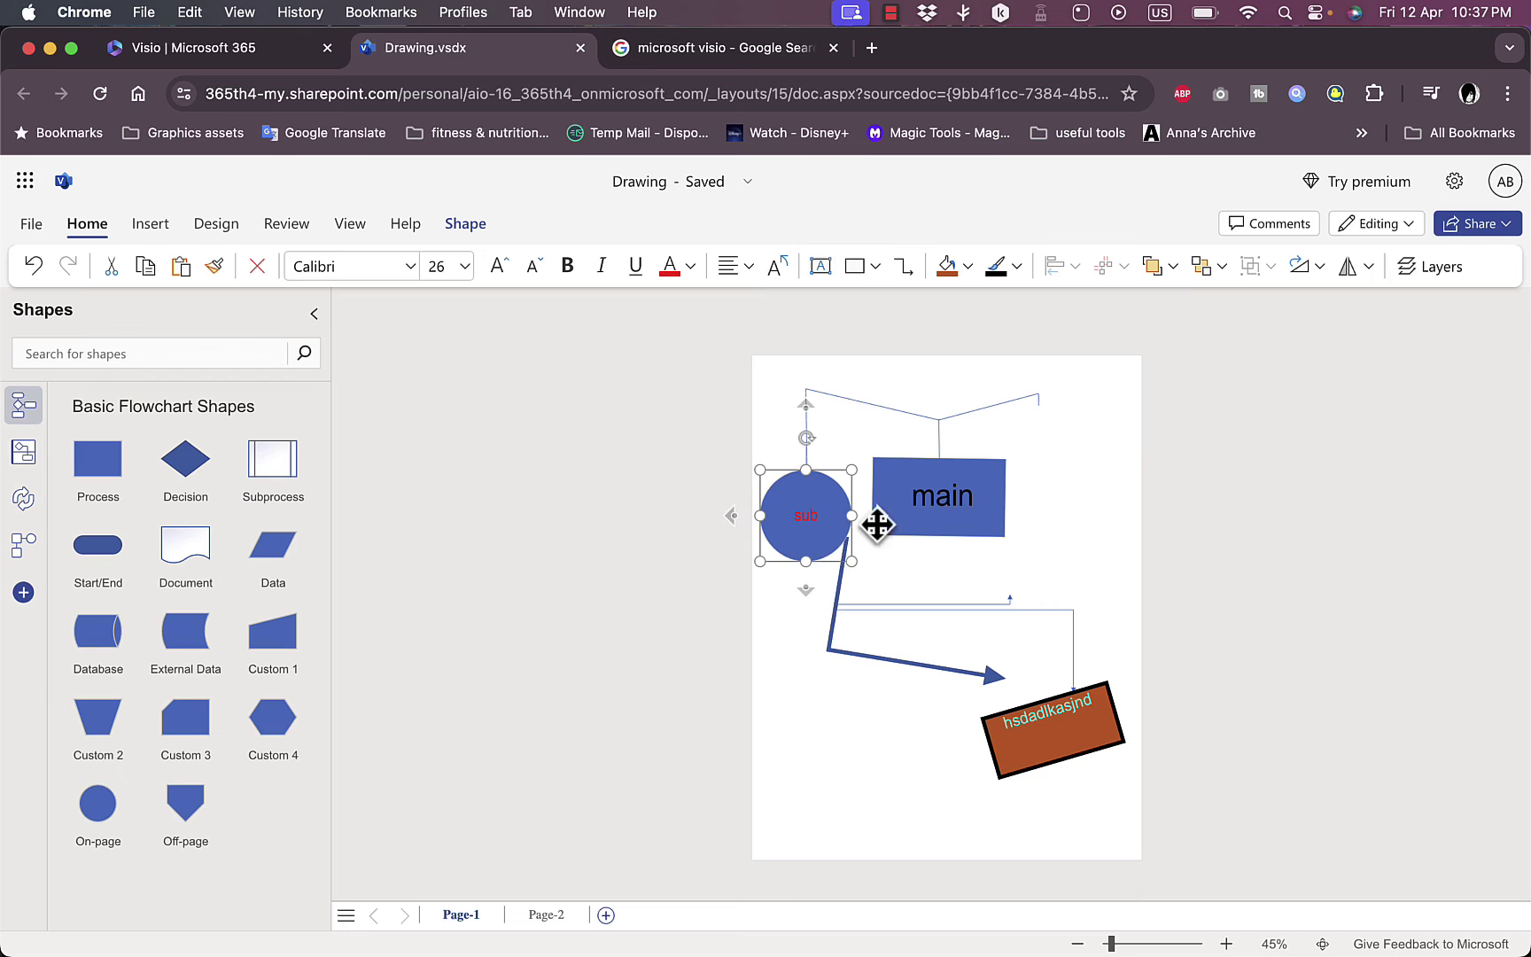
{"action": "left_click_drag", "start_coordinate": [267, 553], "coordinate": [1118, 479]}
Step: Label the parallelogram 'sub 2' in size 28 green text and nudge main's label up-left
{"action": "double_click", "coordinate": [1090, 455]}
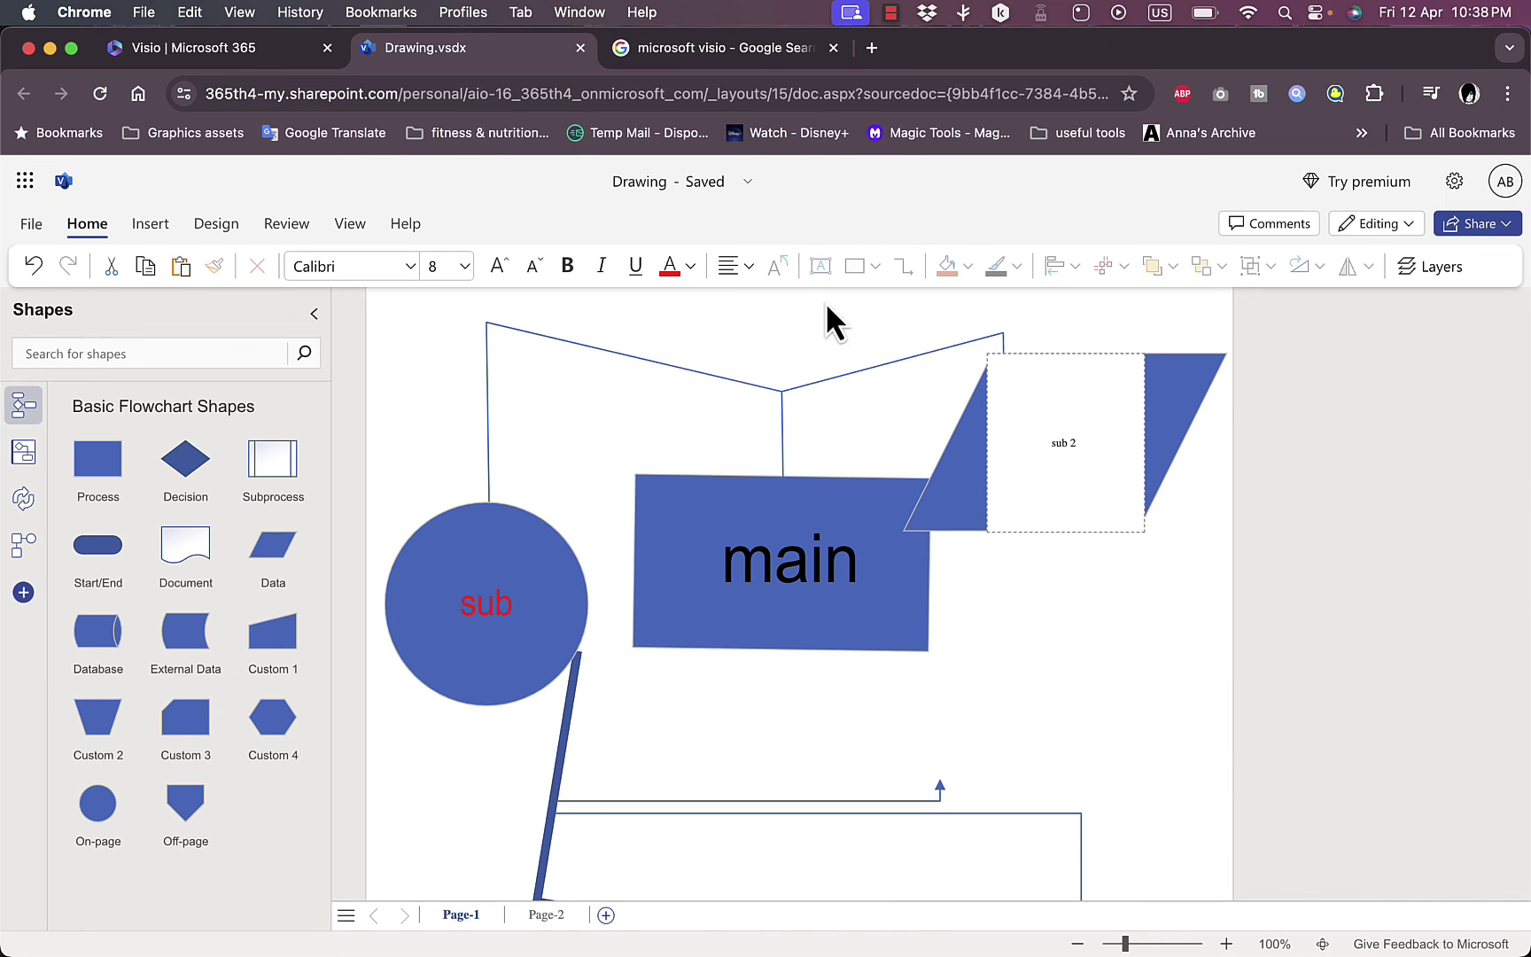
{"action": "left_click", "coordinate": [440, 347]}
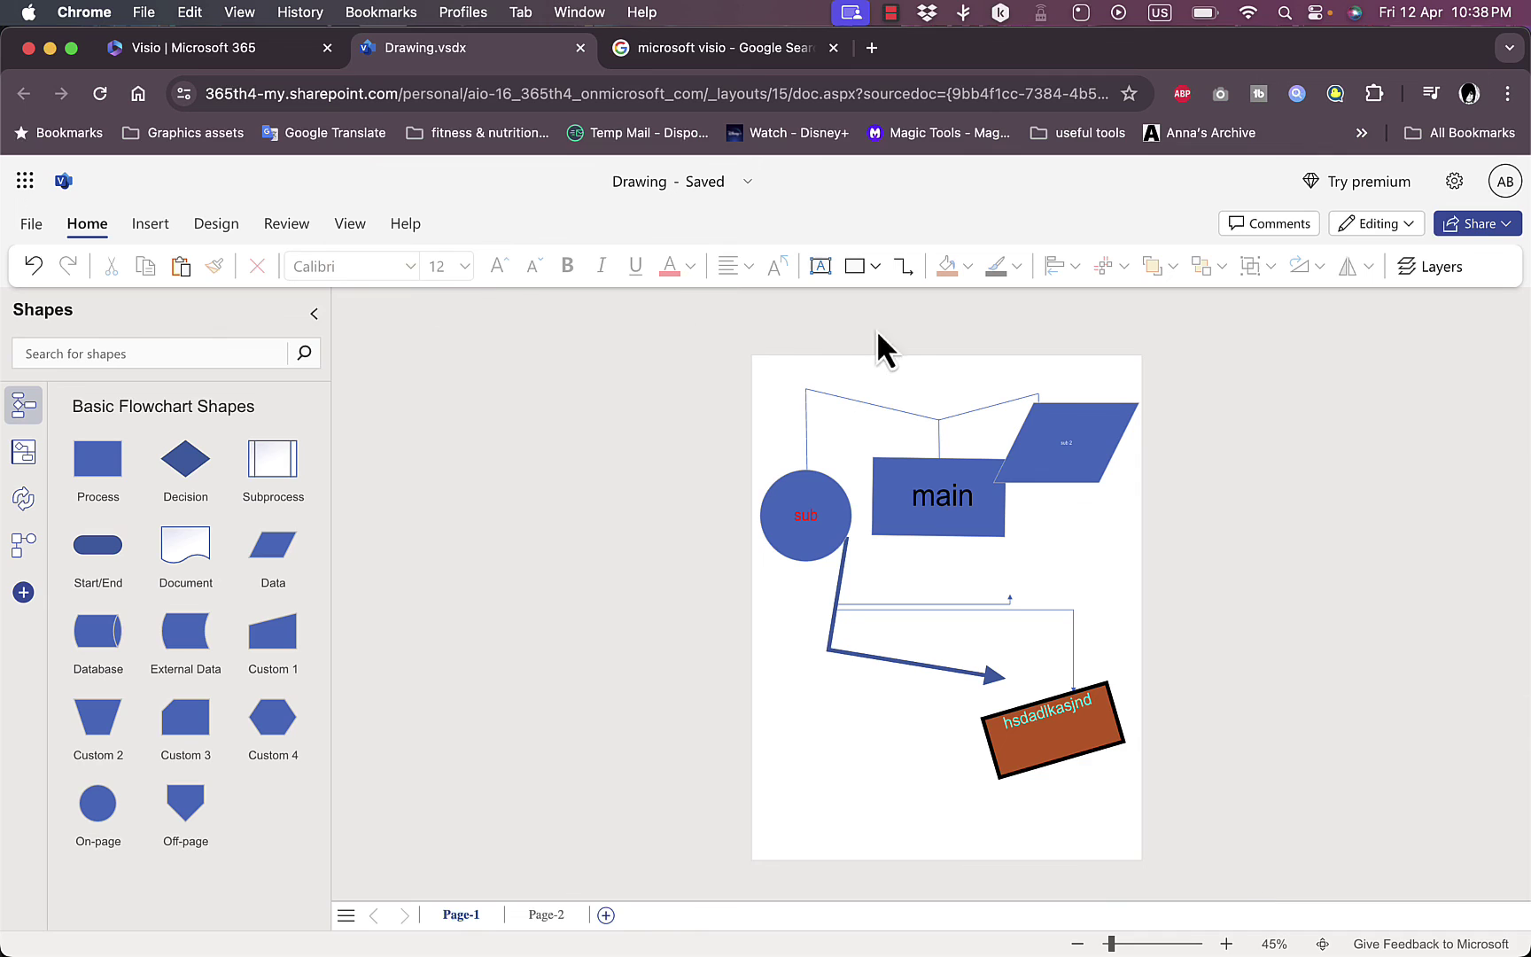
{"action": "left_click", "coordinate": [1042, 477]}
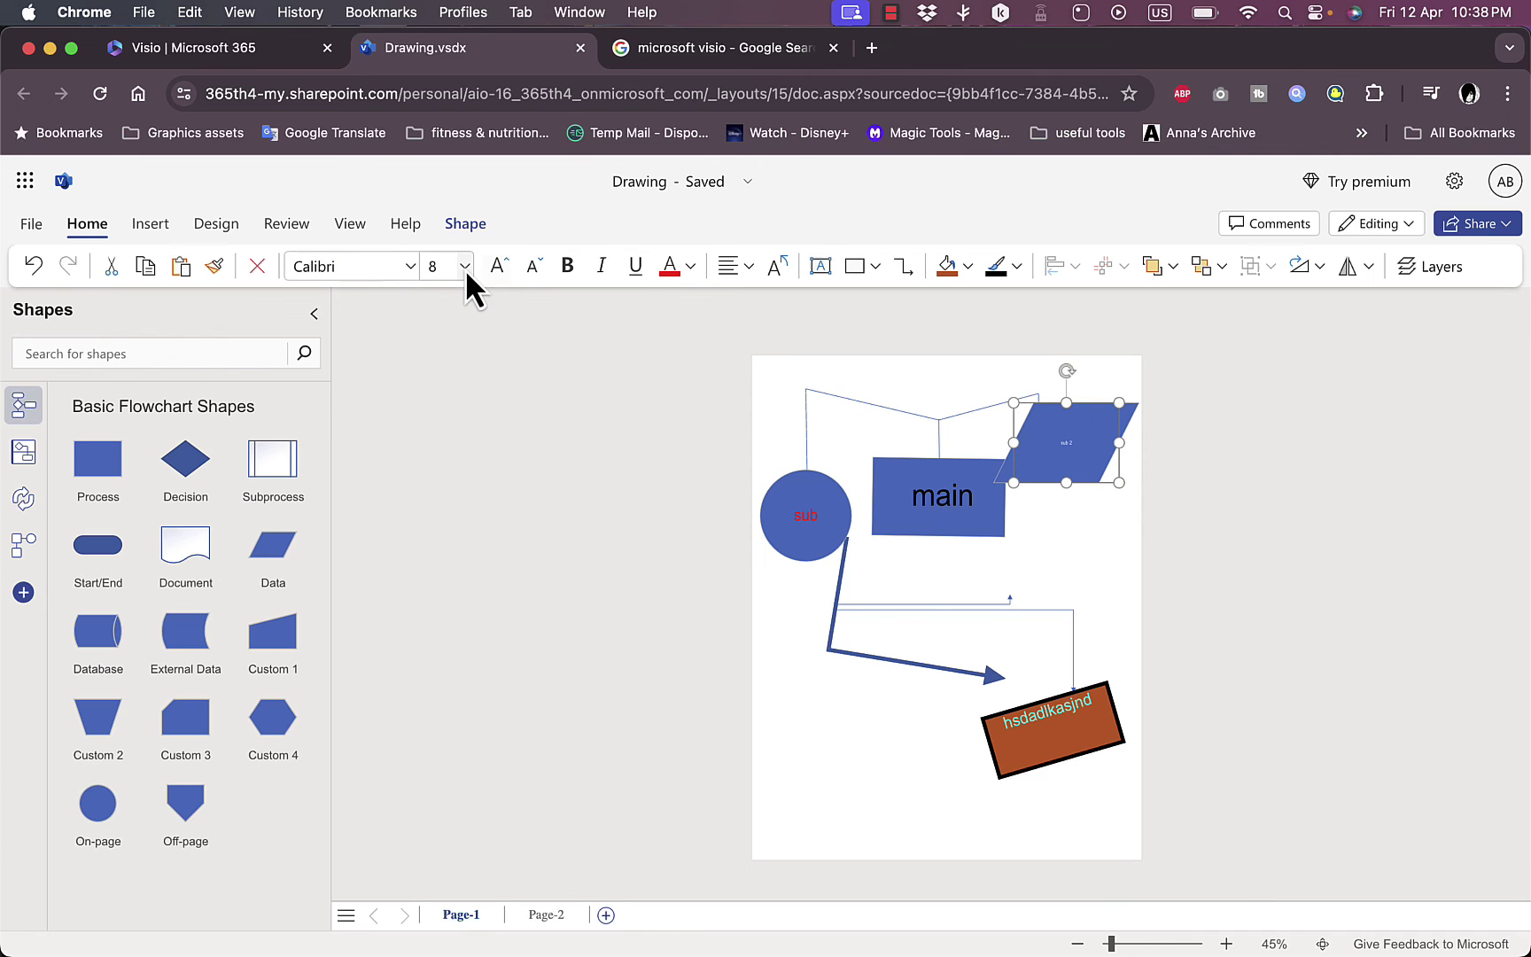
{"action": "left_click", "coordinate": [465, 265]}
{"action": "left_click", "coordinate": [445, 673]}
{"action": "left_click", "coordinate": [691, 266]}
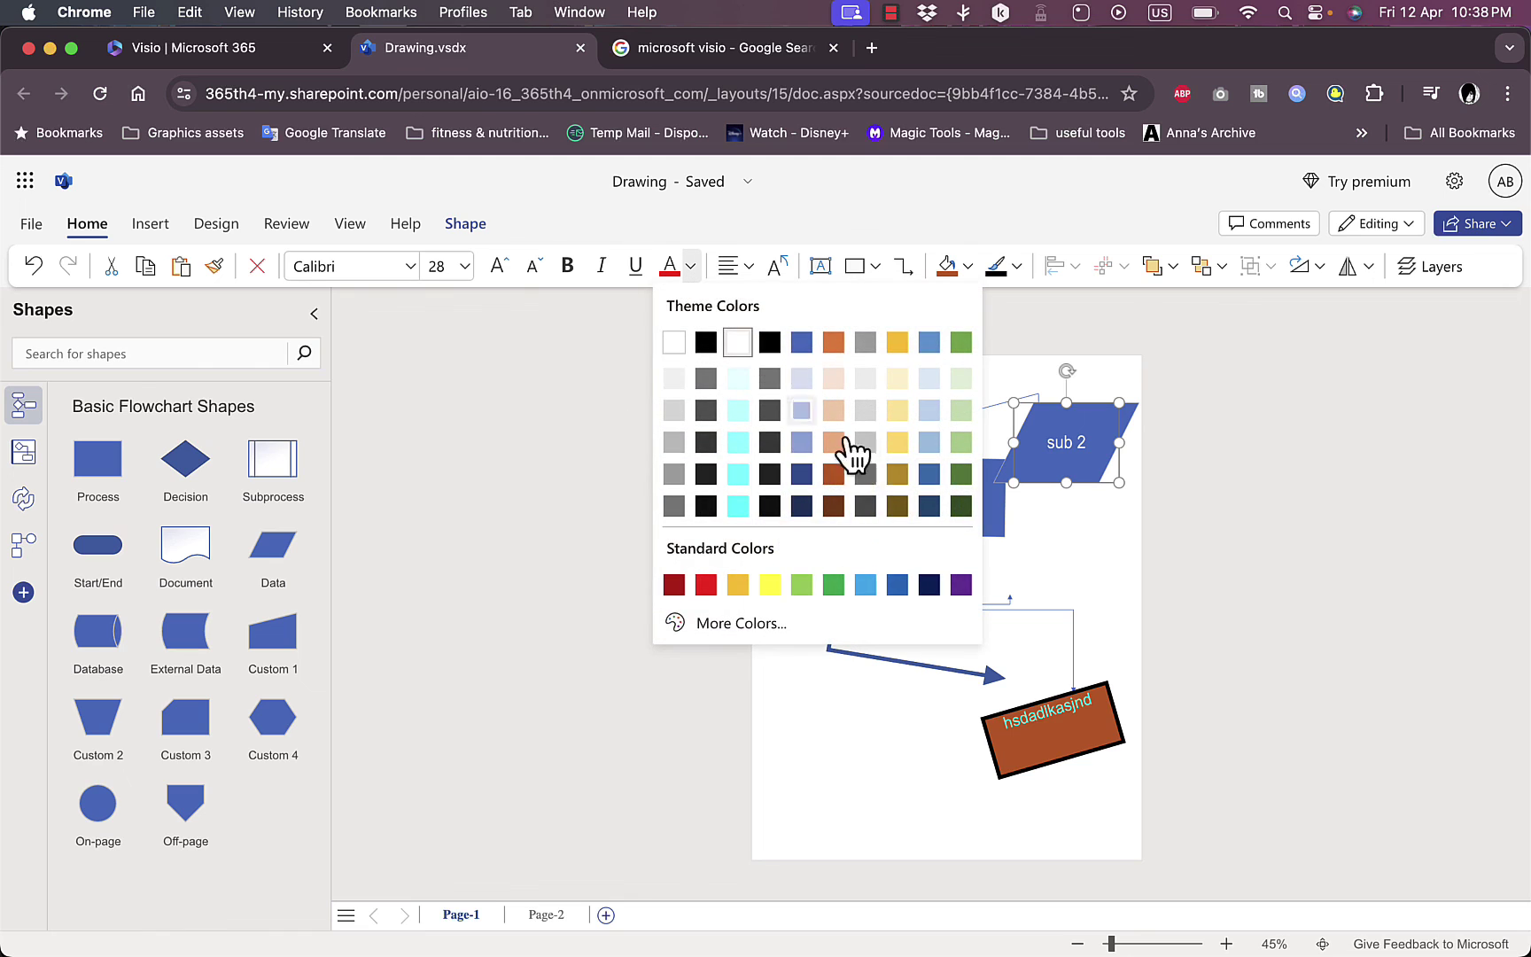
{"action": "left_click", "coordinate": [801, 585]}
{"action": "left_click", "coordinate": [1076, 561]}
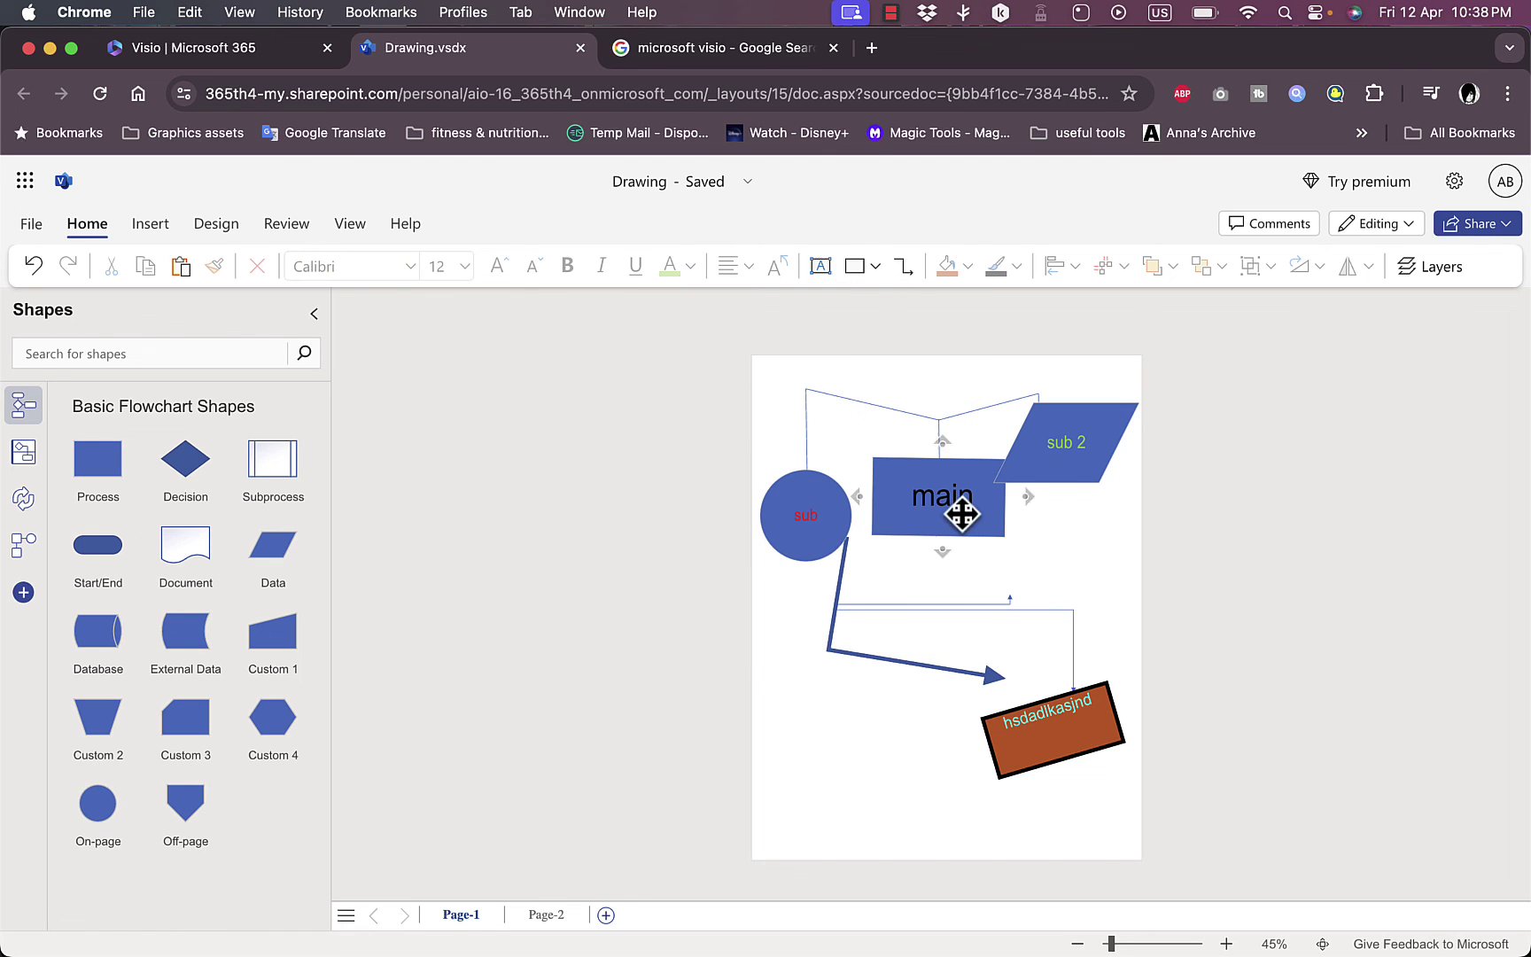
{"action": "mouse_move", "coordinate": [964, 510]}
{"action": "left_mouse_down"}
{"action": "mouse_move", "coordinate": [985, 547]}
{"action": "mouse_move", "coordinate": [946, 505]}
{"action": "mouse_move", "coordinate": [991, 526]}
{"action": "mouse_move", "coordinate": [933, 518]}
{"action": "mouse_move", "coordinate": [973, 514]}
{"action": "left_mouse_up"}
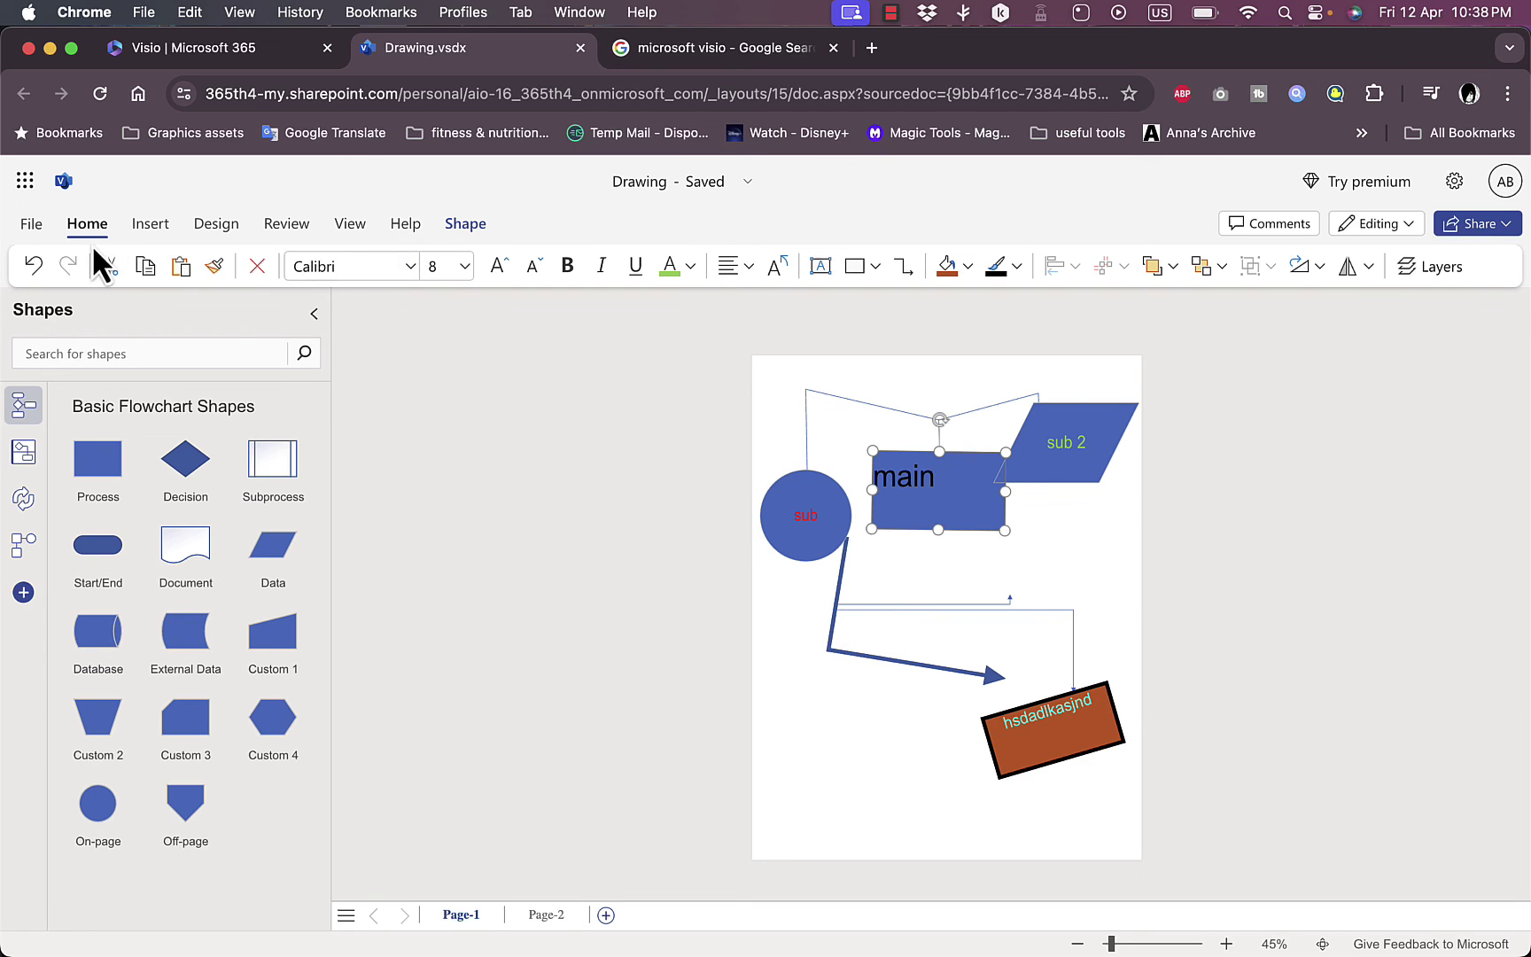
{"action": "left_click", "coordinate": [44, 222]}
{"action": "left_click", "coordinate": [89, 379]}
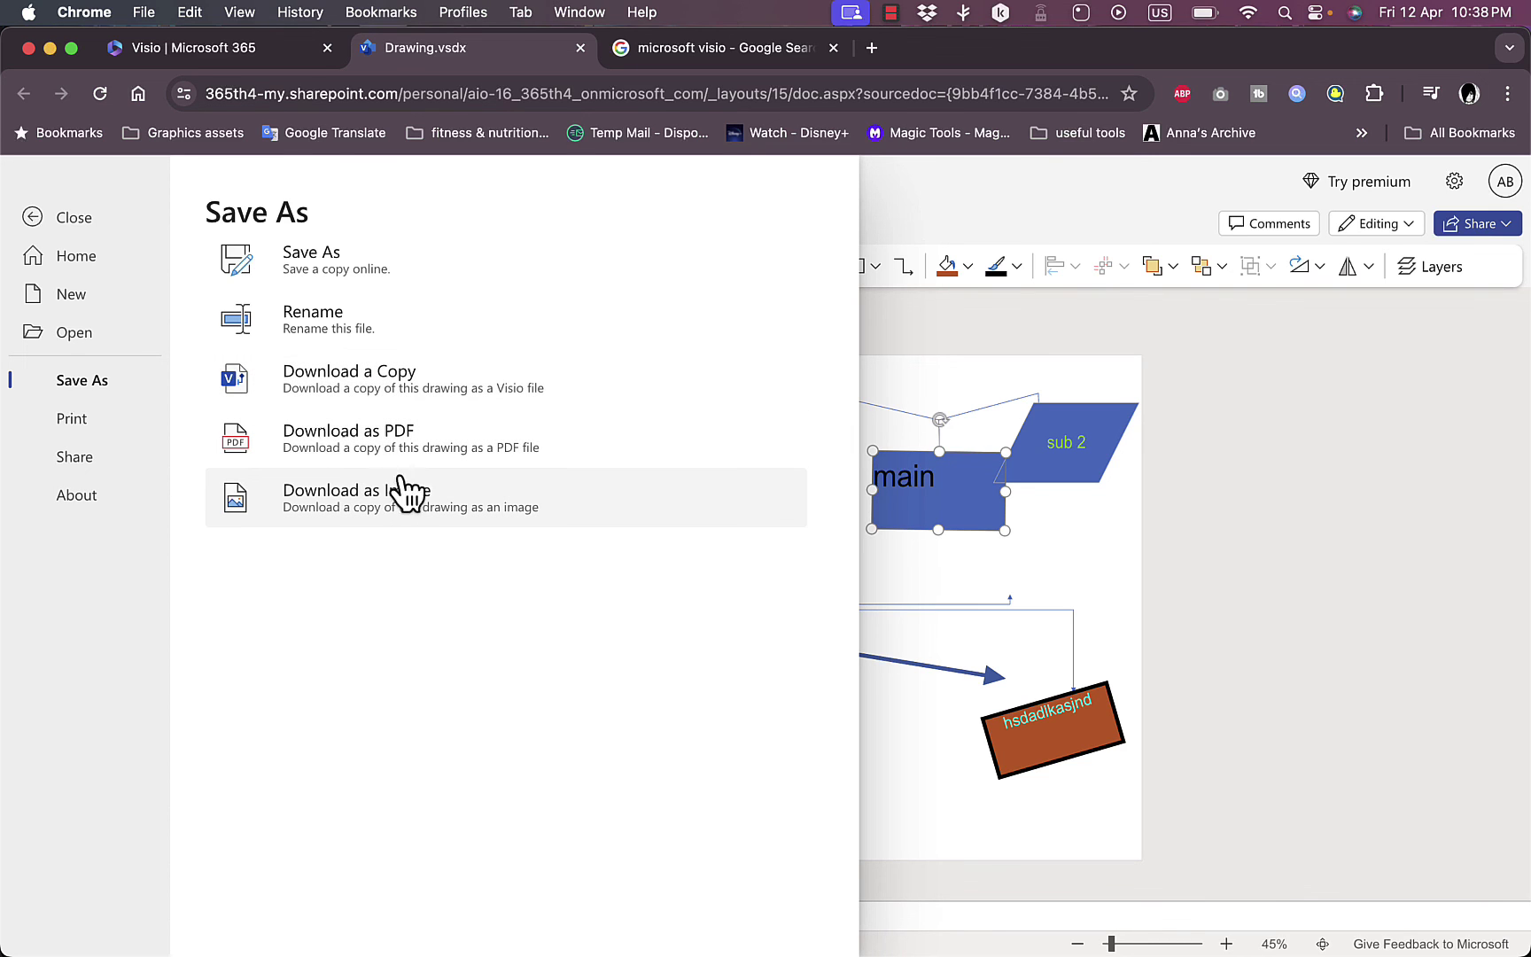
{"action": "left_click", "coordinate": [1004, 586]}
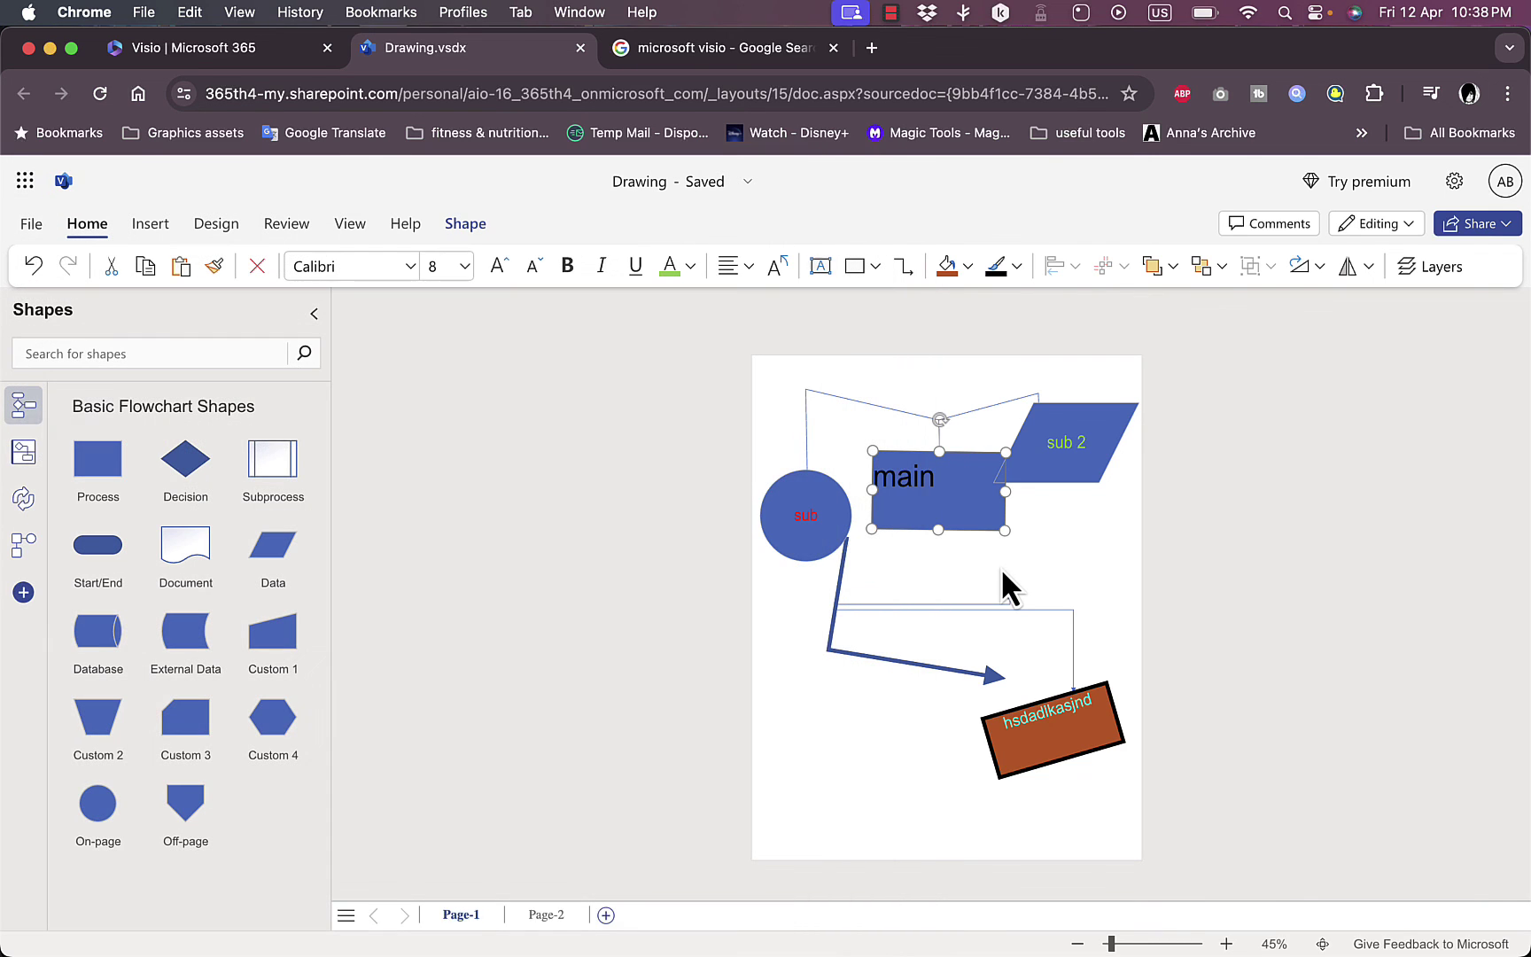
{"action": "double_click", "coordinate": [848, 475]}
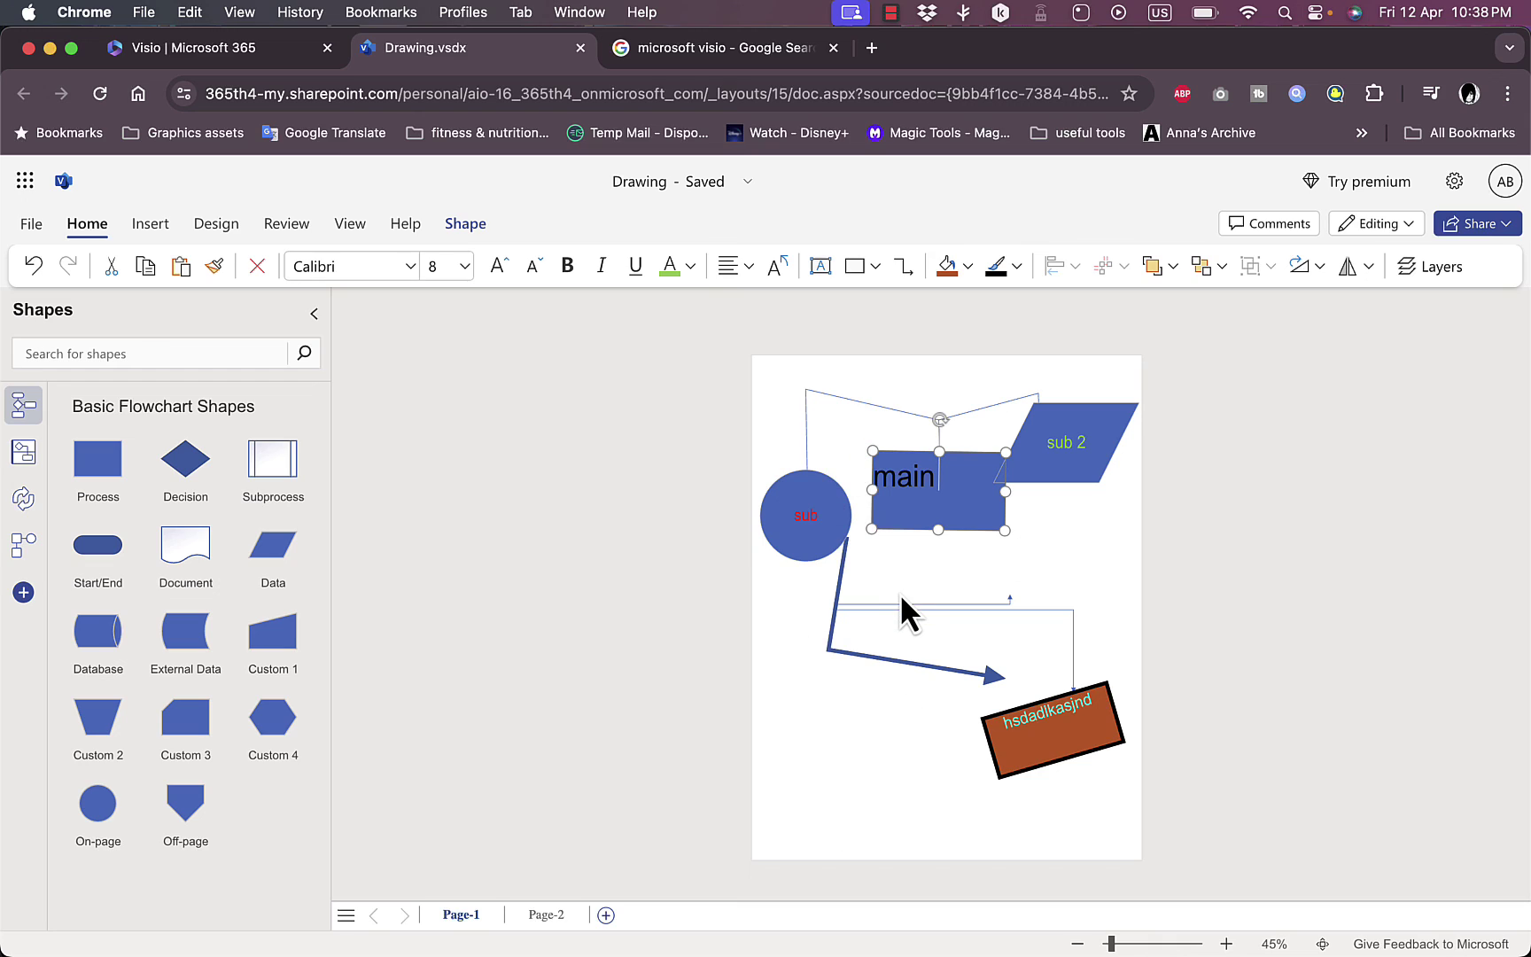